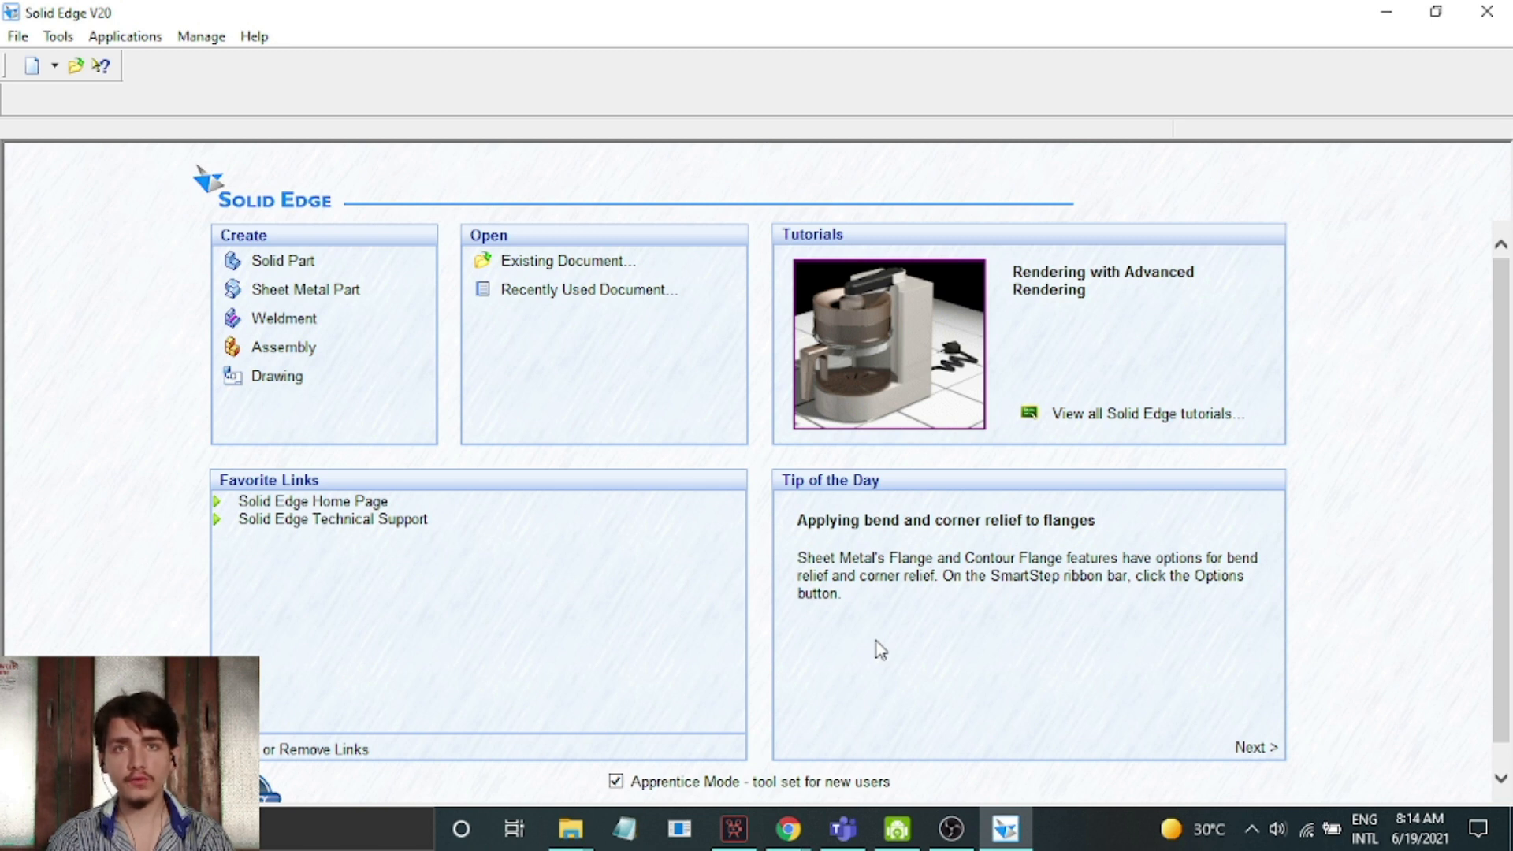
Create a new solid part and set its length readout unit to mm in the file properties
left_click(284, 262)
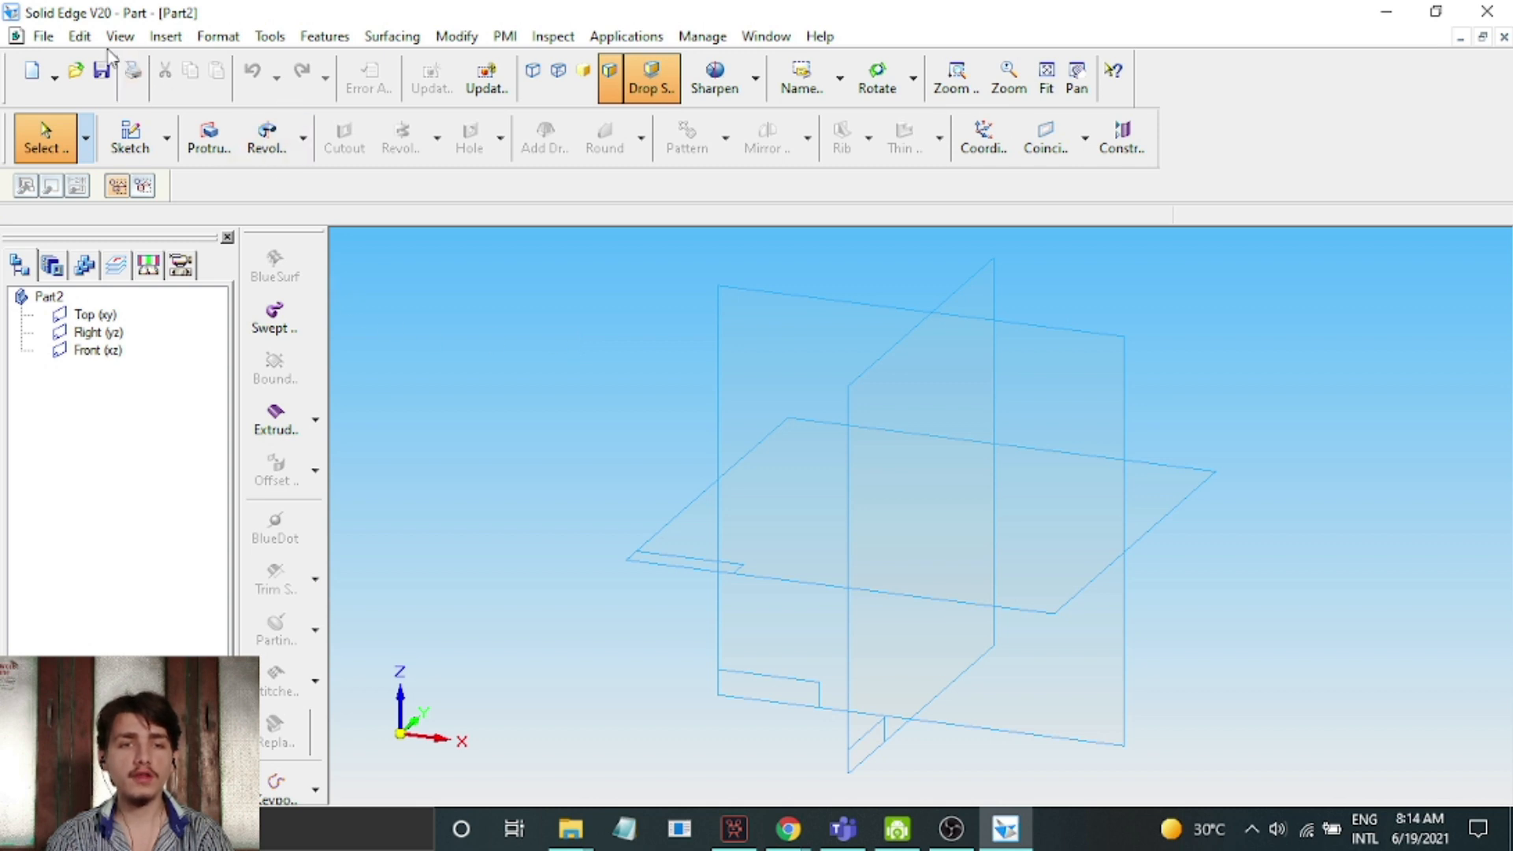
left_click(45, 36)
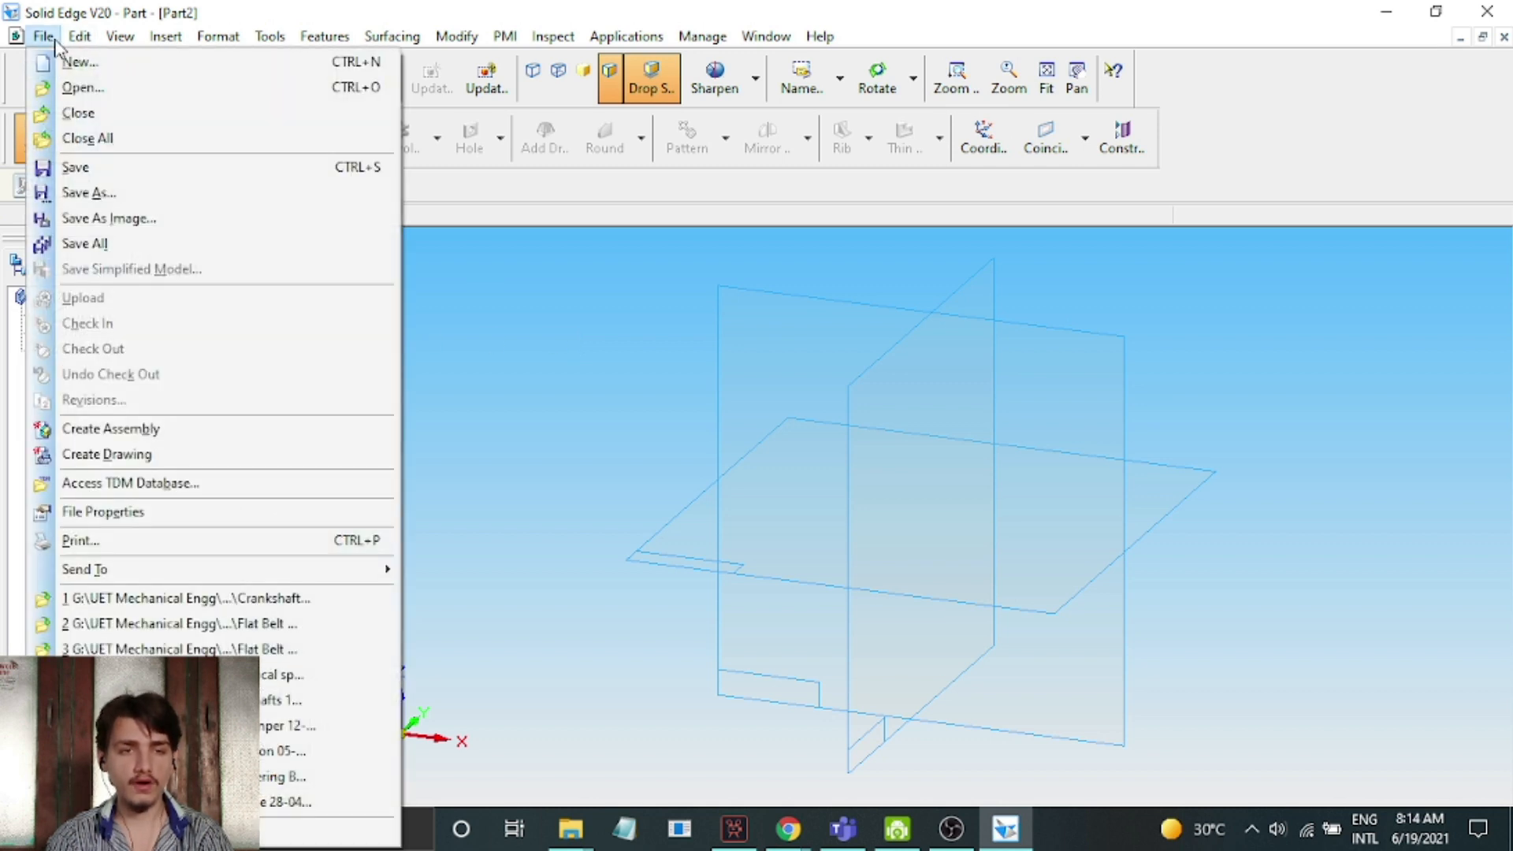
left_click(185, 513)
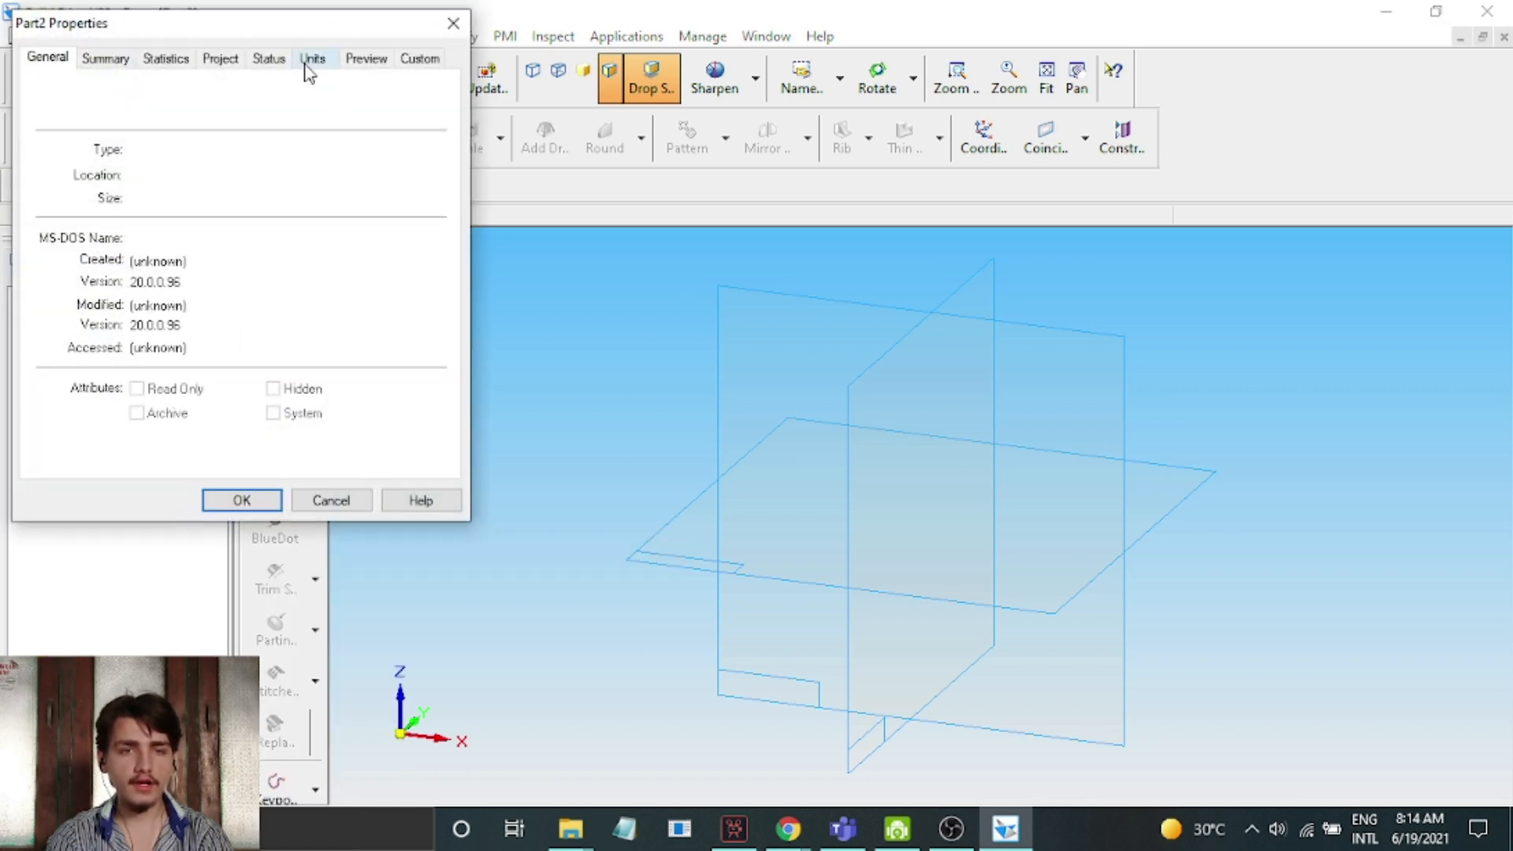
left_click(309, 60)
left_click(177, 123)
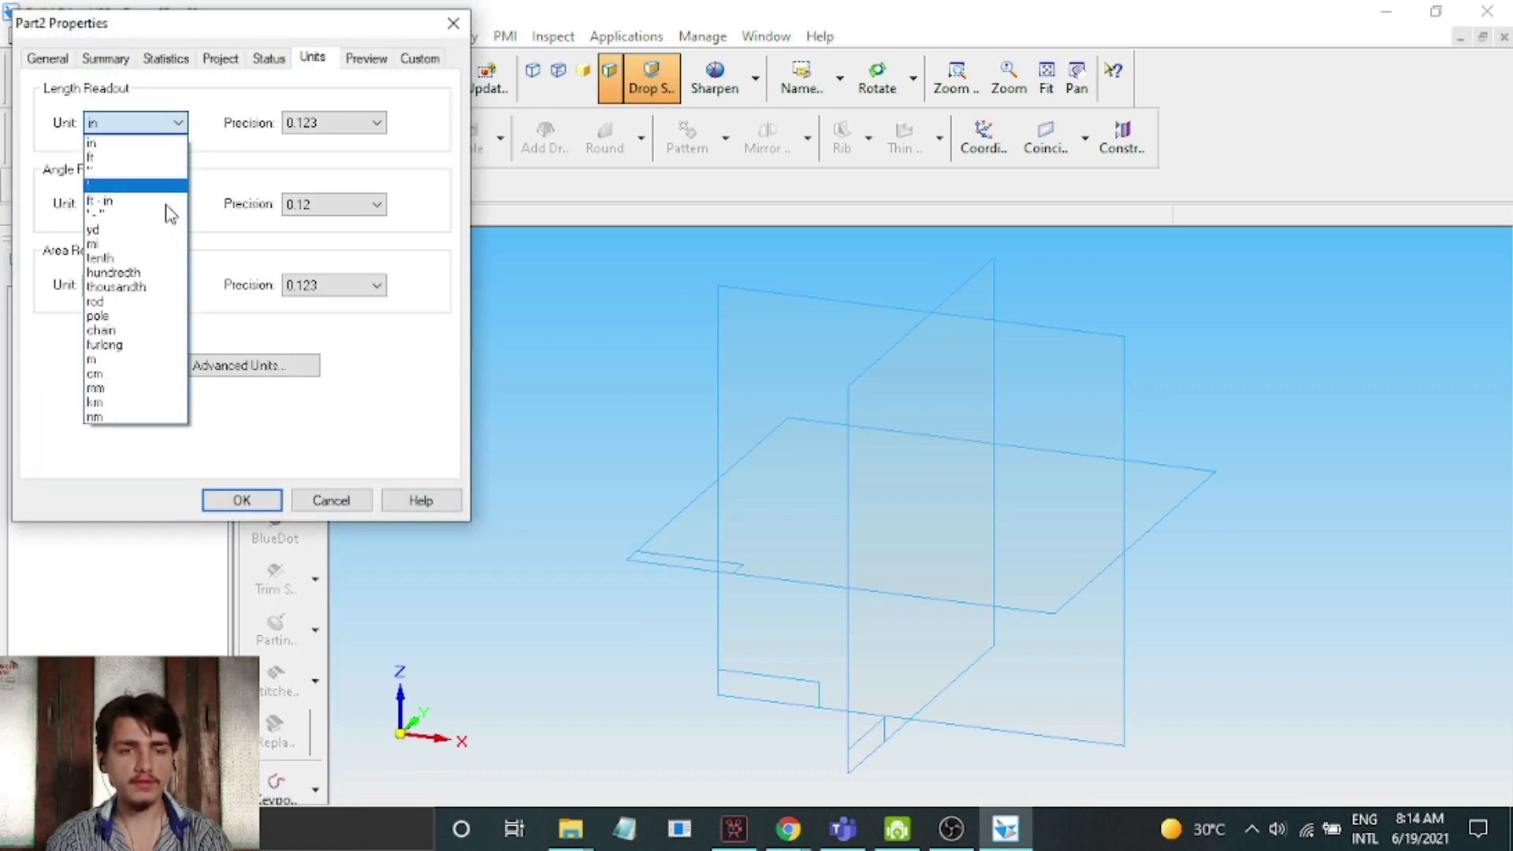
left_click(164, 390)
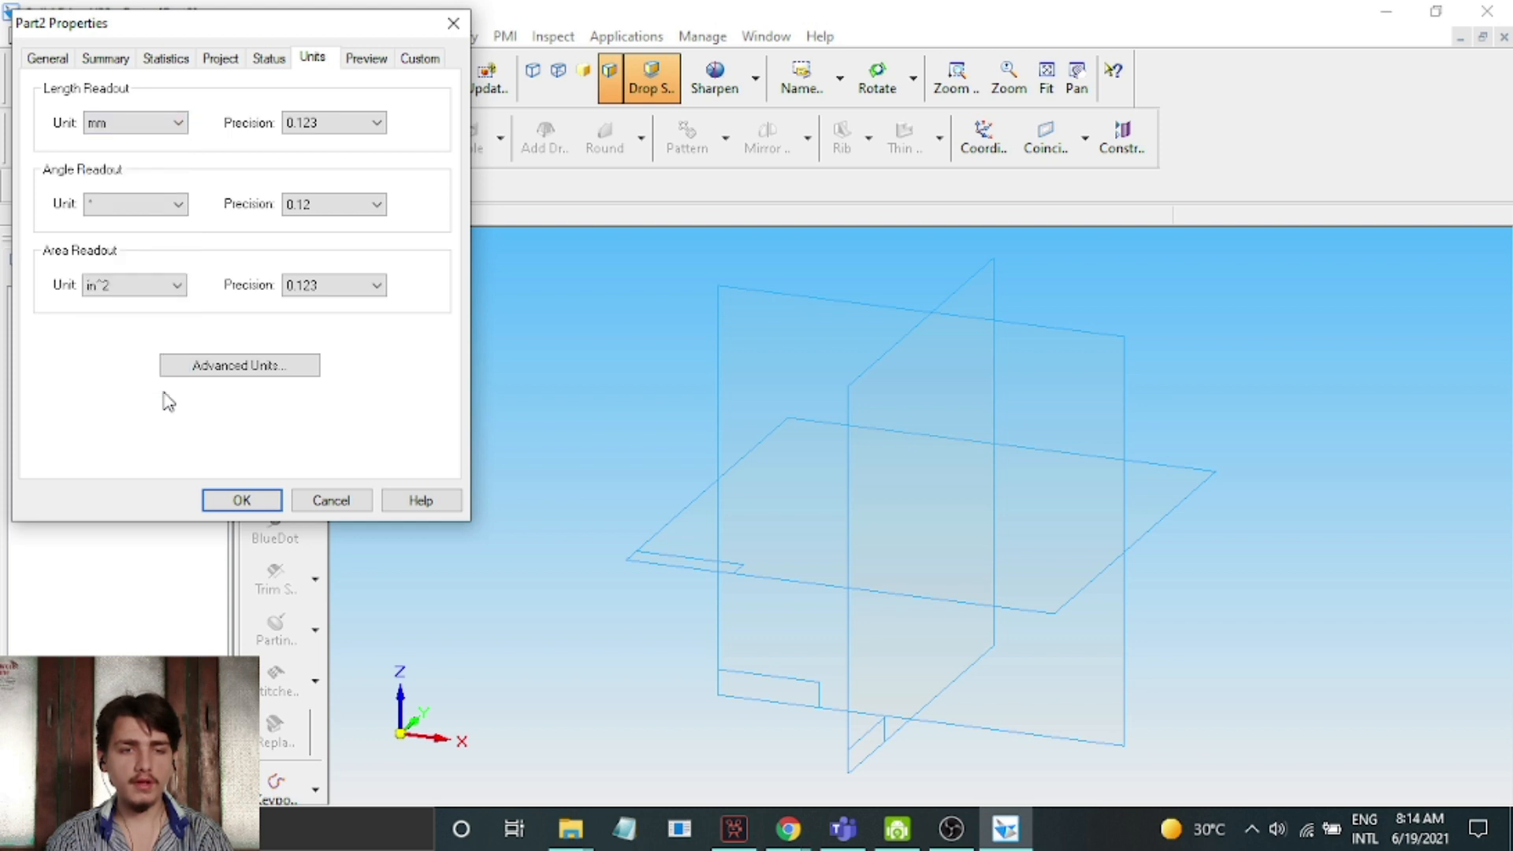
left_click(242, 500)
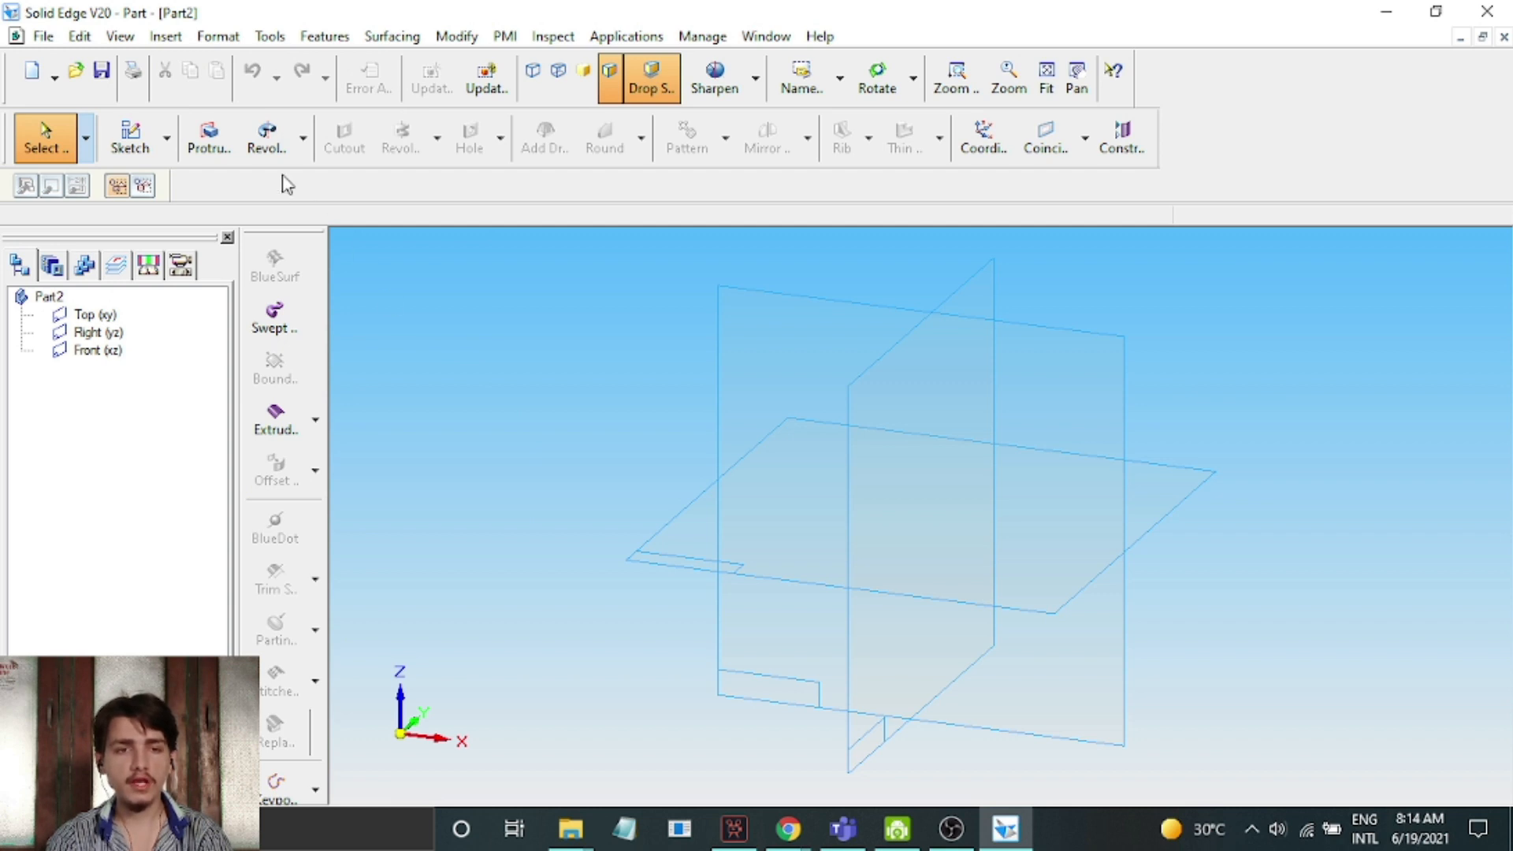
Start a protrusion sketch on a plane parallel to the Right (yz) plane, offset 50 mm to its negative X side
left_click(208, 139)
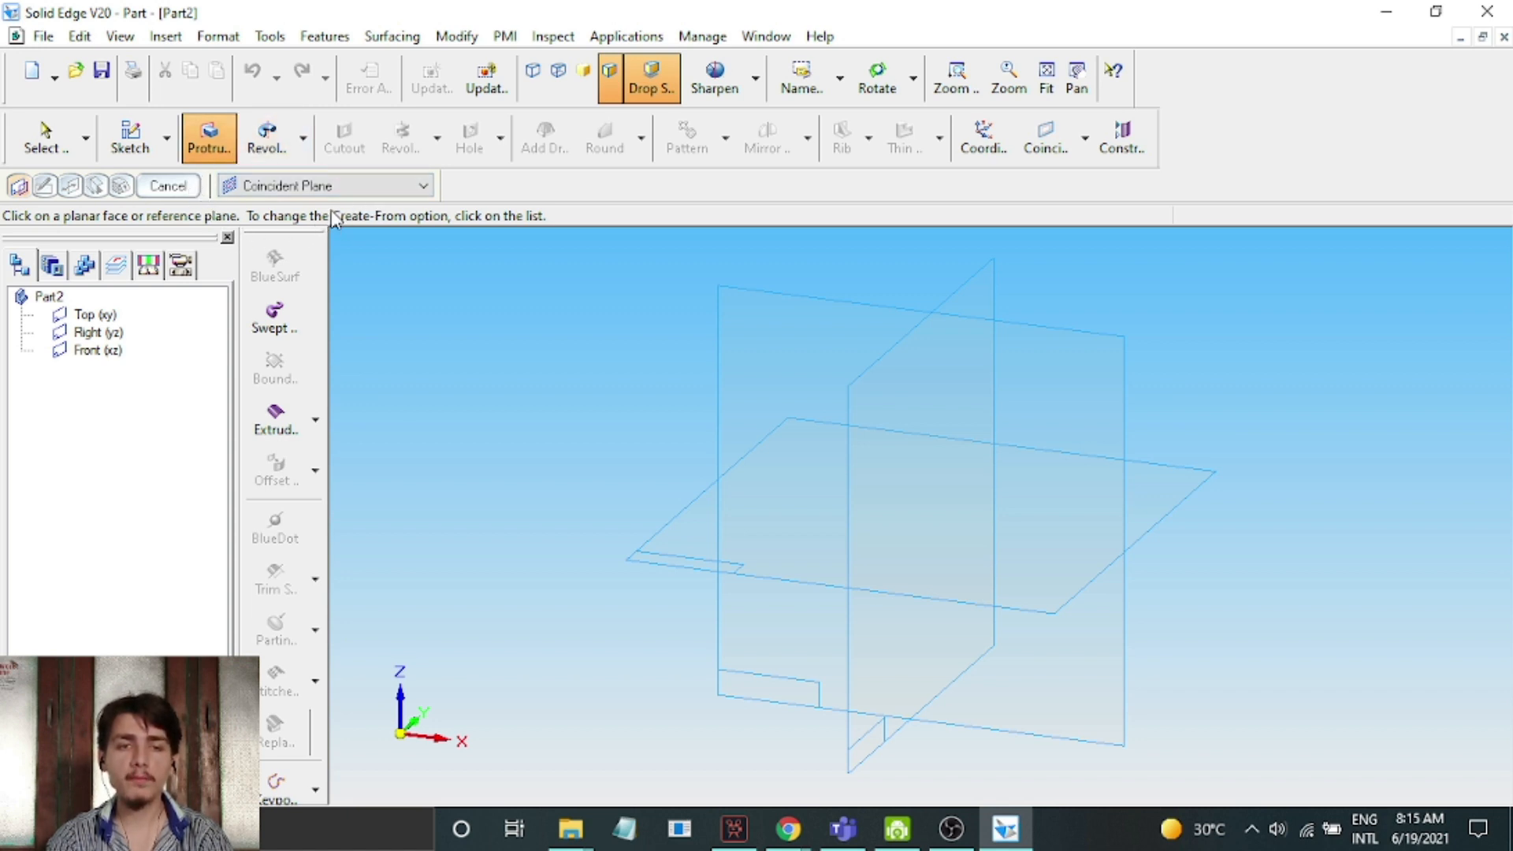
left_click(344, 187)
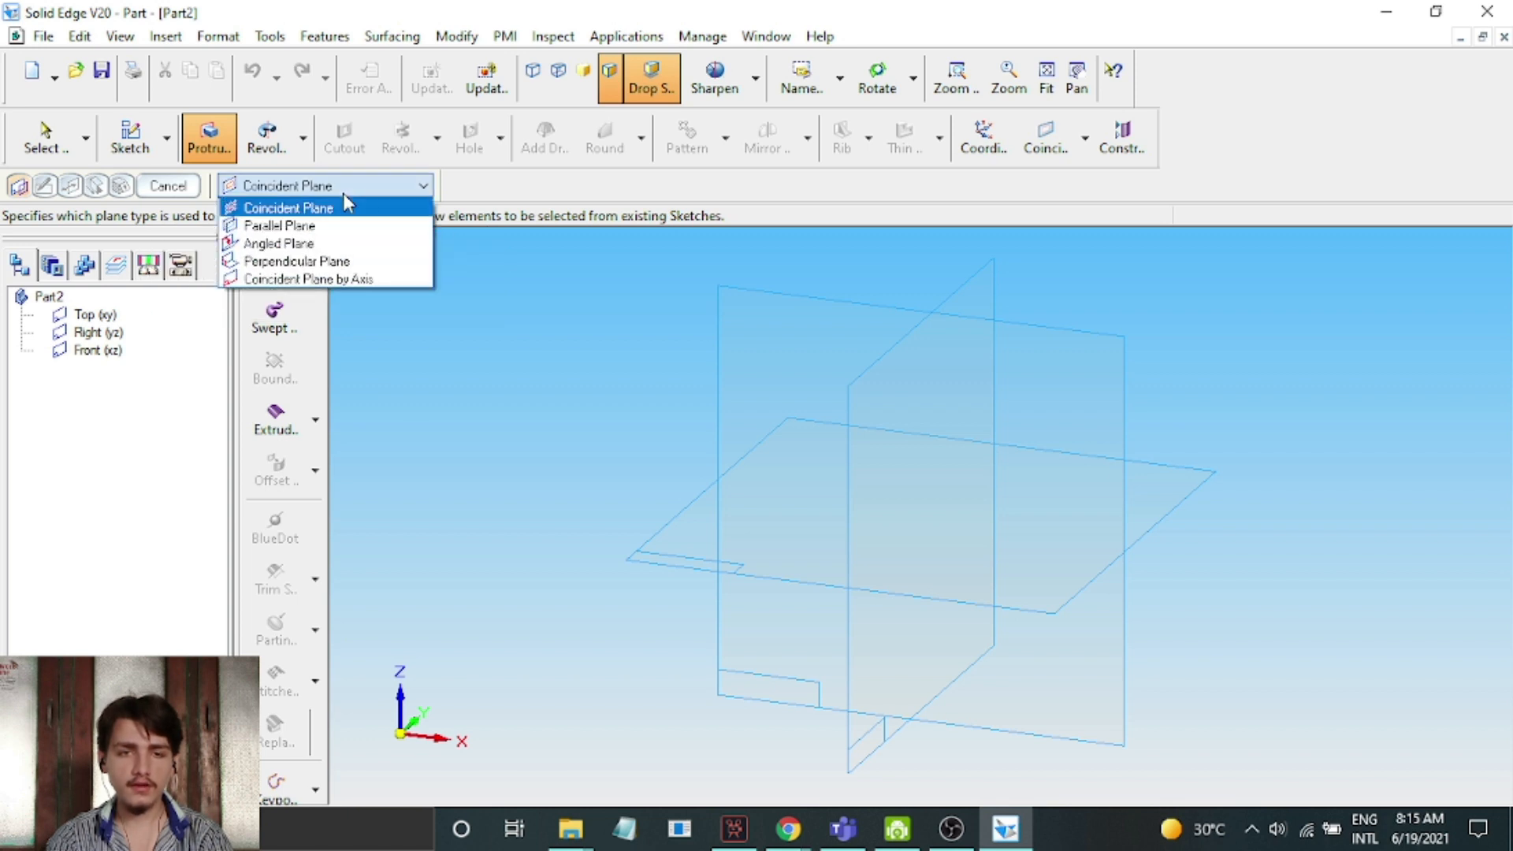
left_click(317, 227)
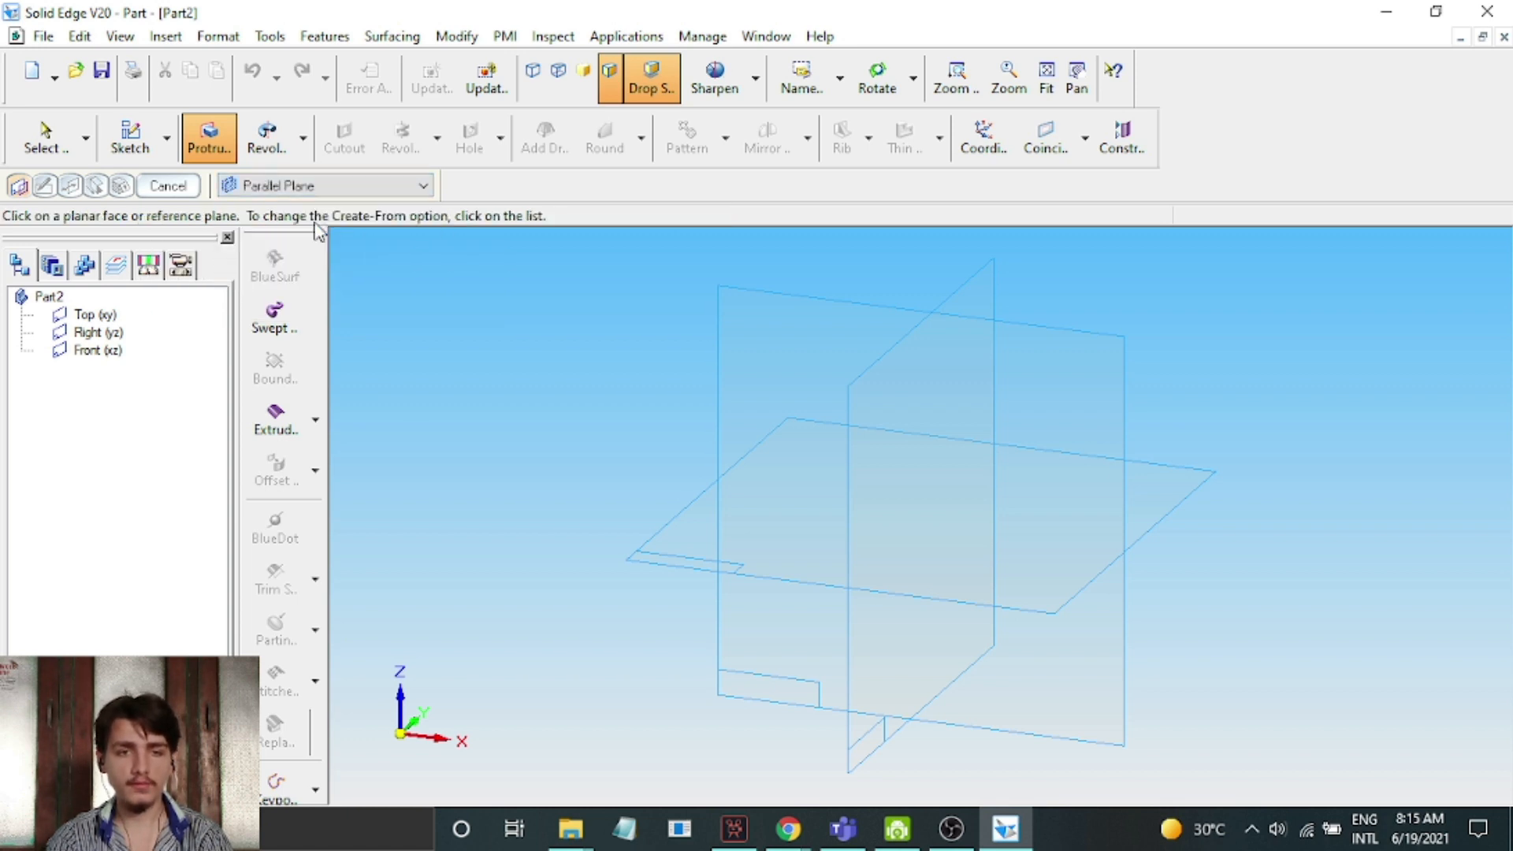
left_click(881, 419)
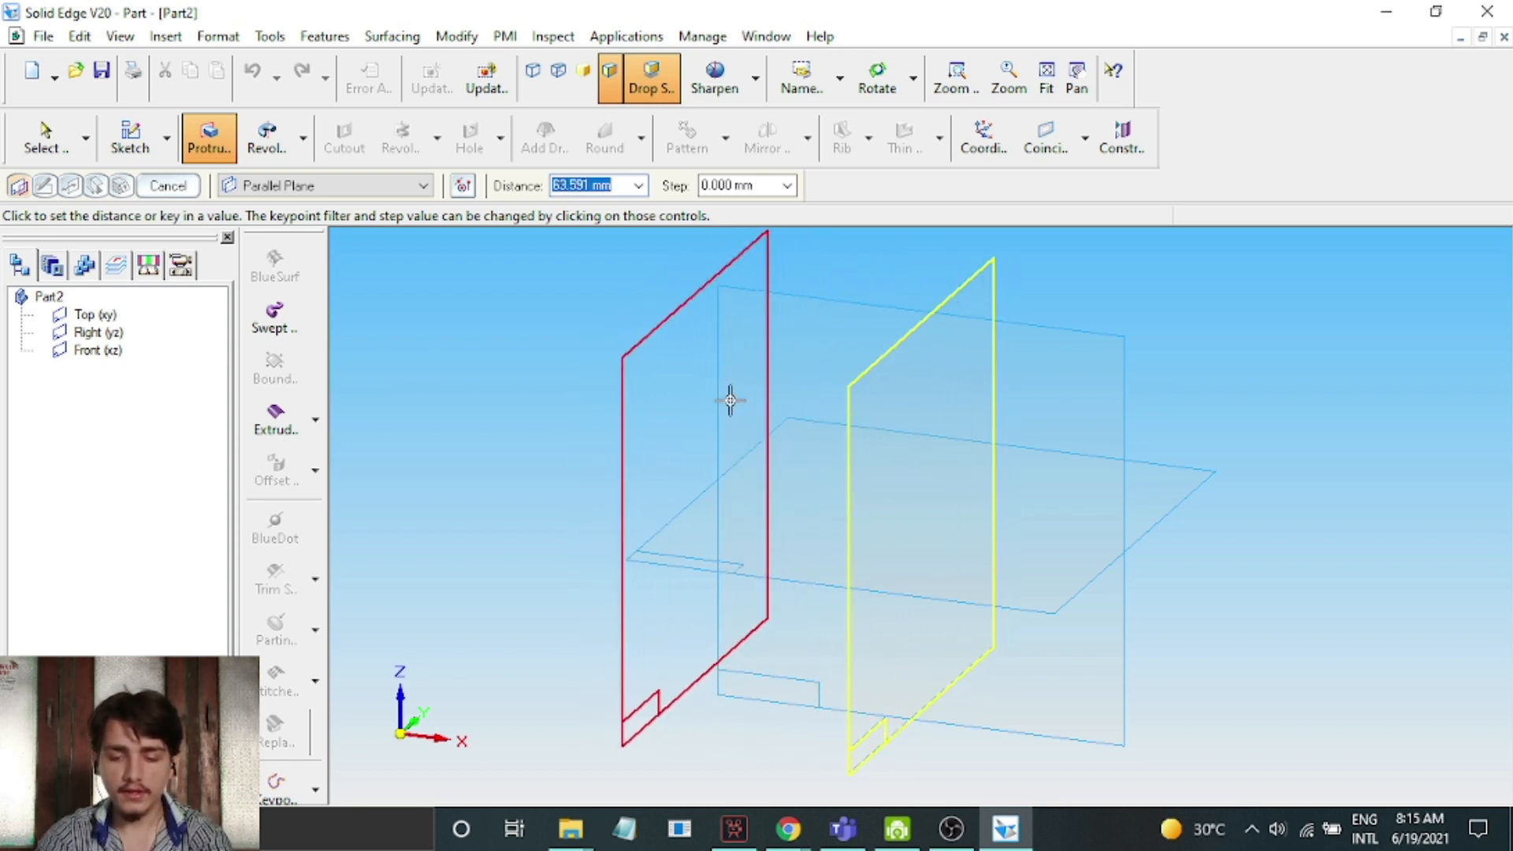
type("50.000")
type(" m")
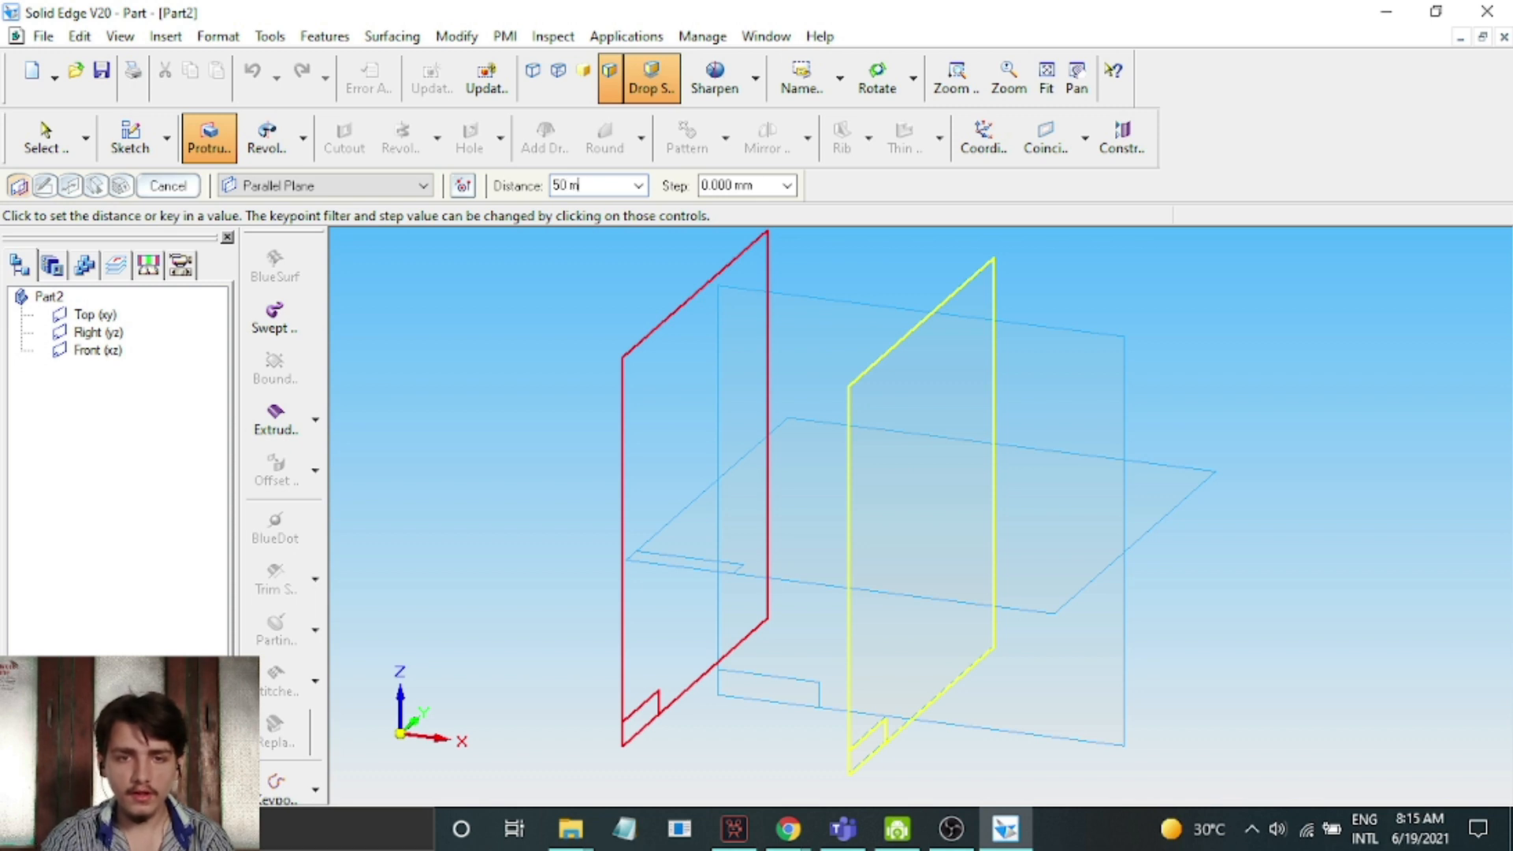
type("m")
key("Return")
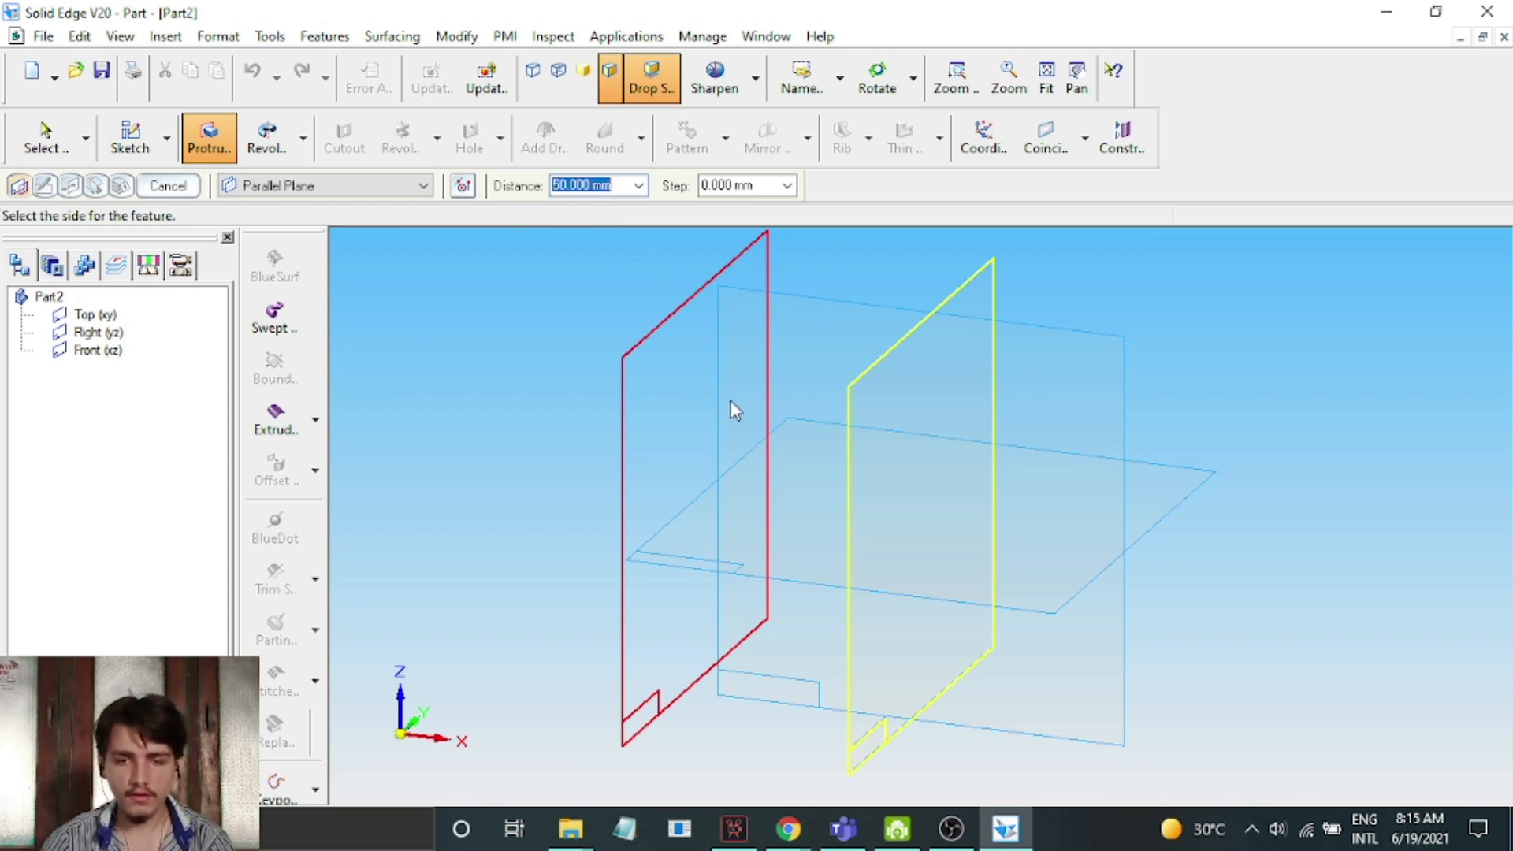
left_click(619, 365)
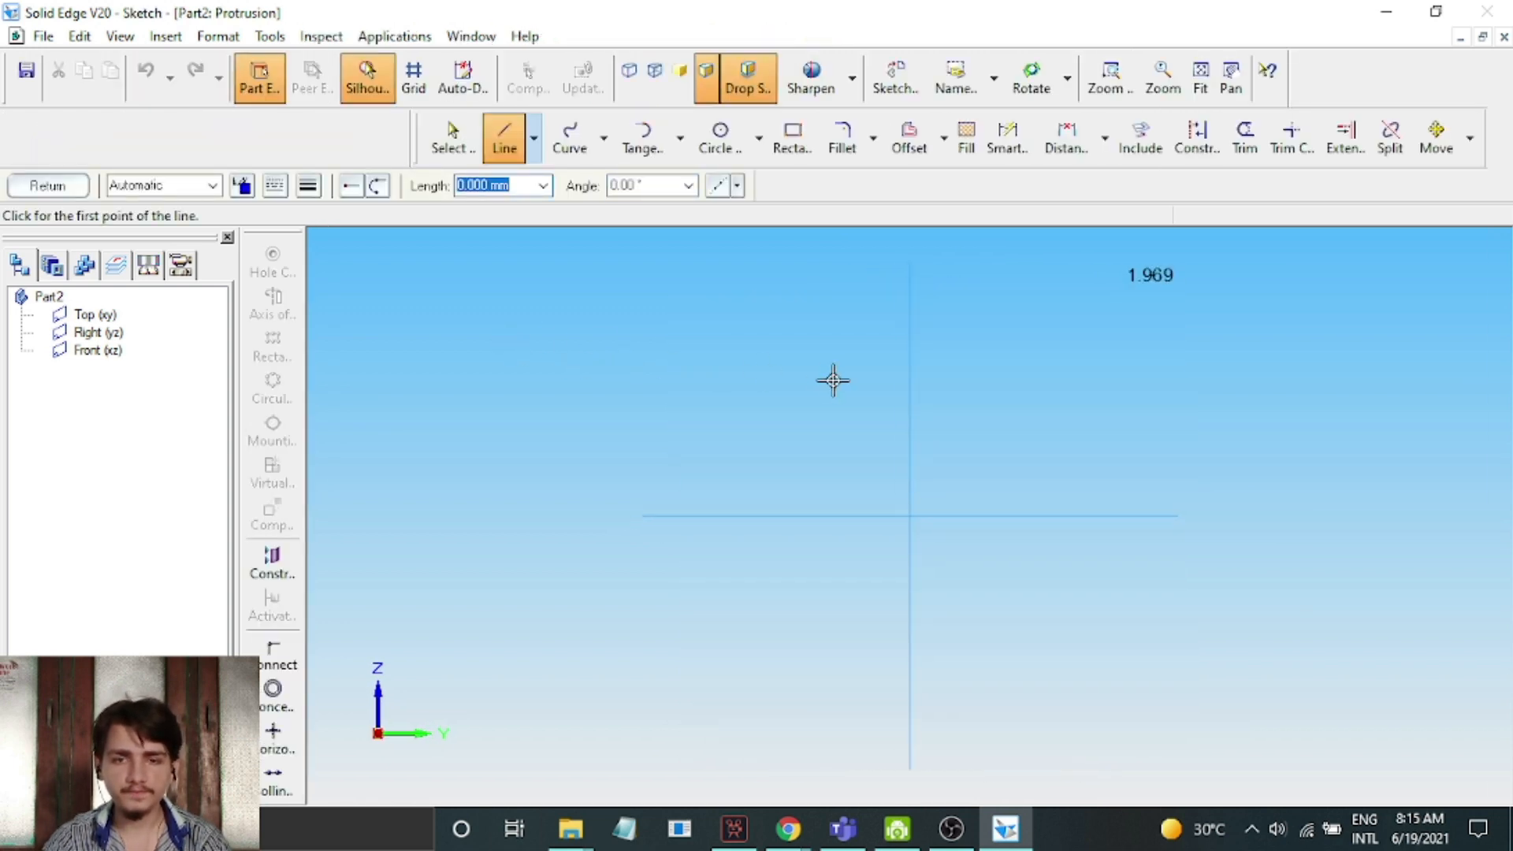
Sketch a circle about 109 mm in diameter centred on the intersection of the reference axes and finish the sketch
left_click(719, 138)
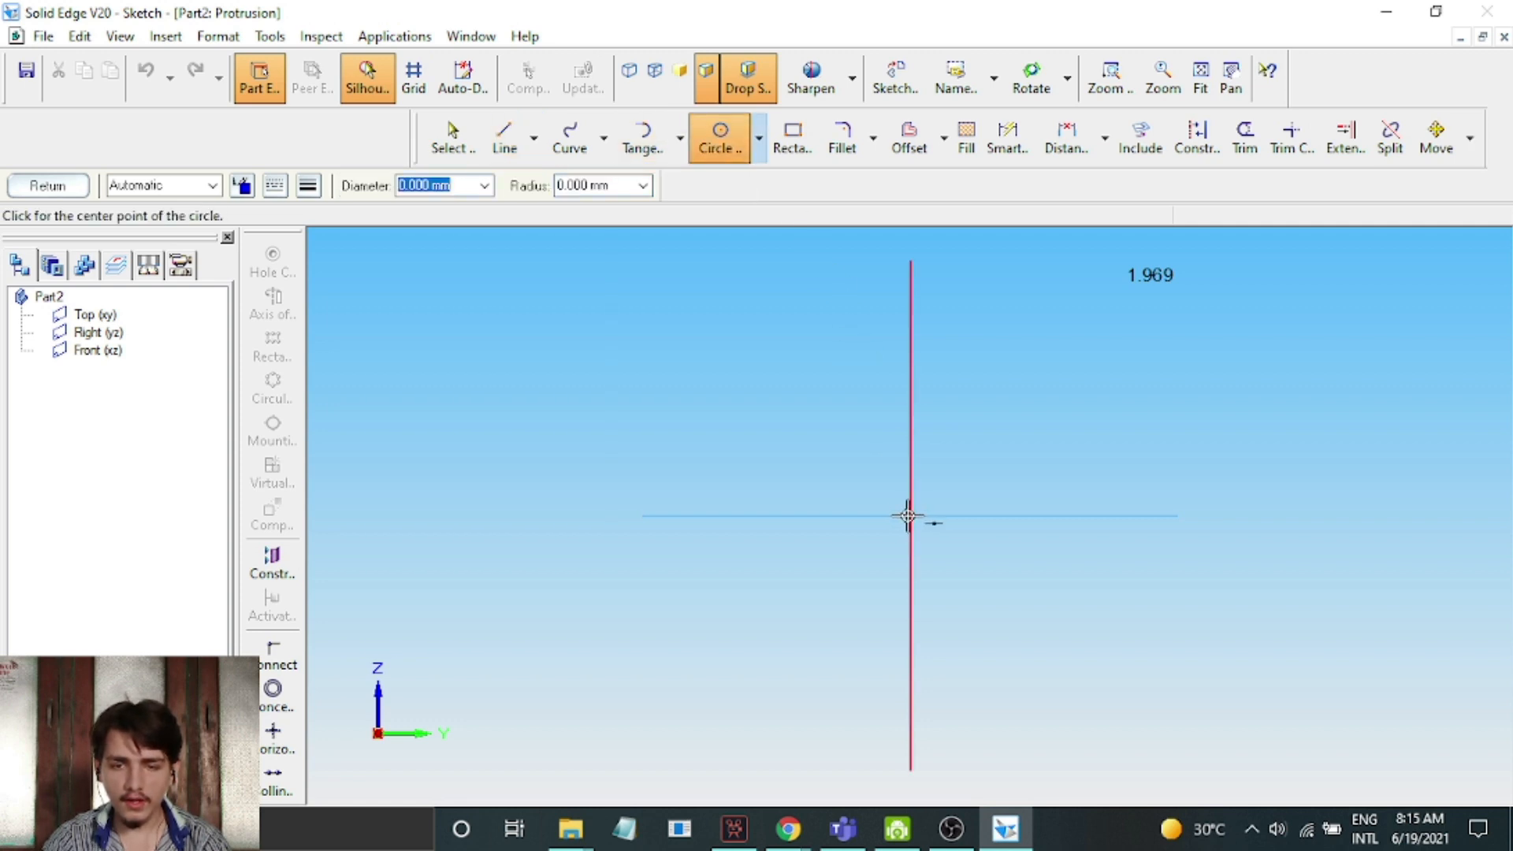
left_click(911, 515)
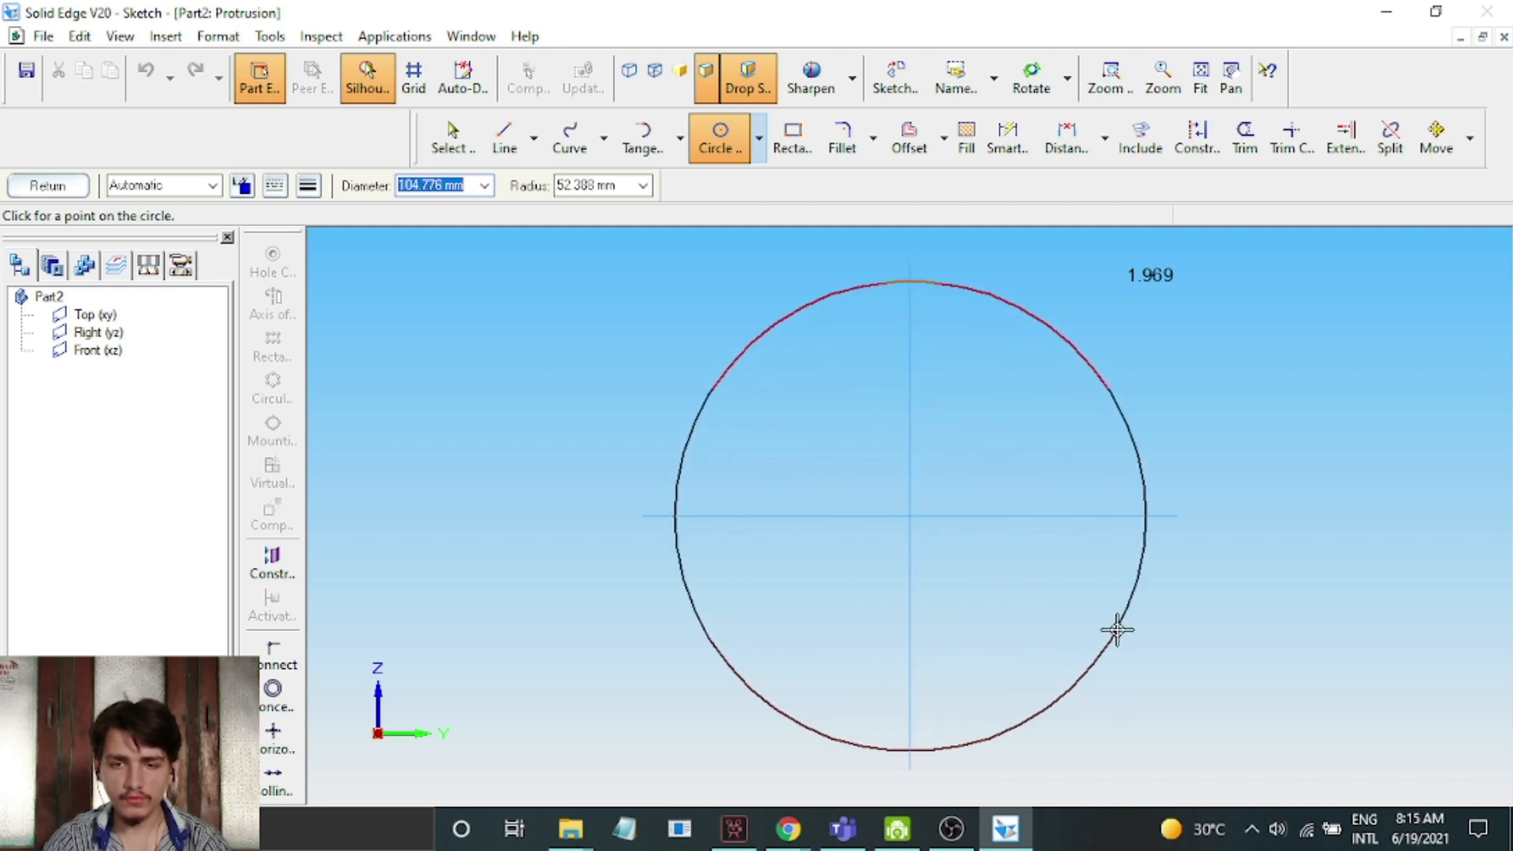
left_click(1124, 629)
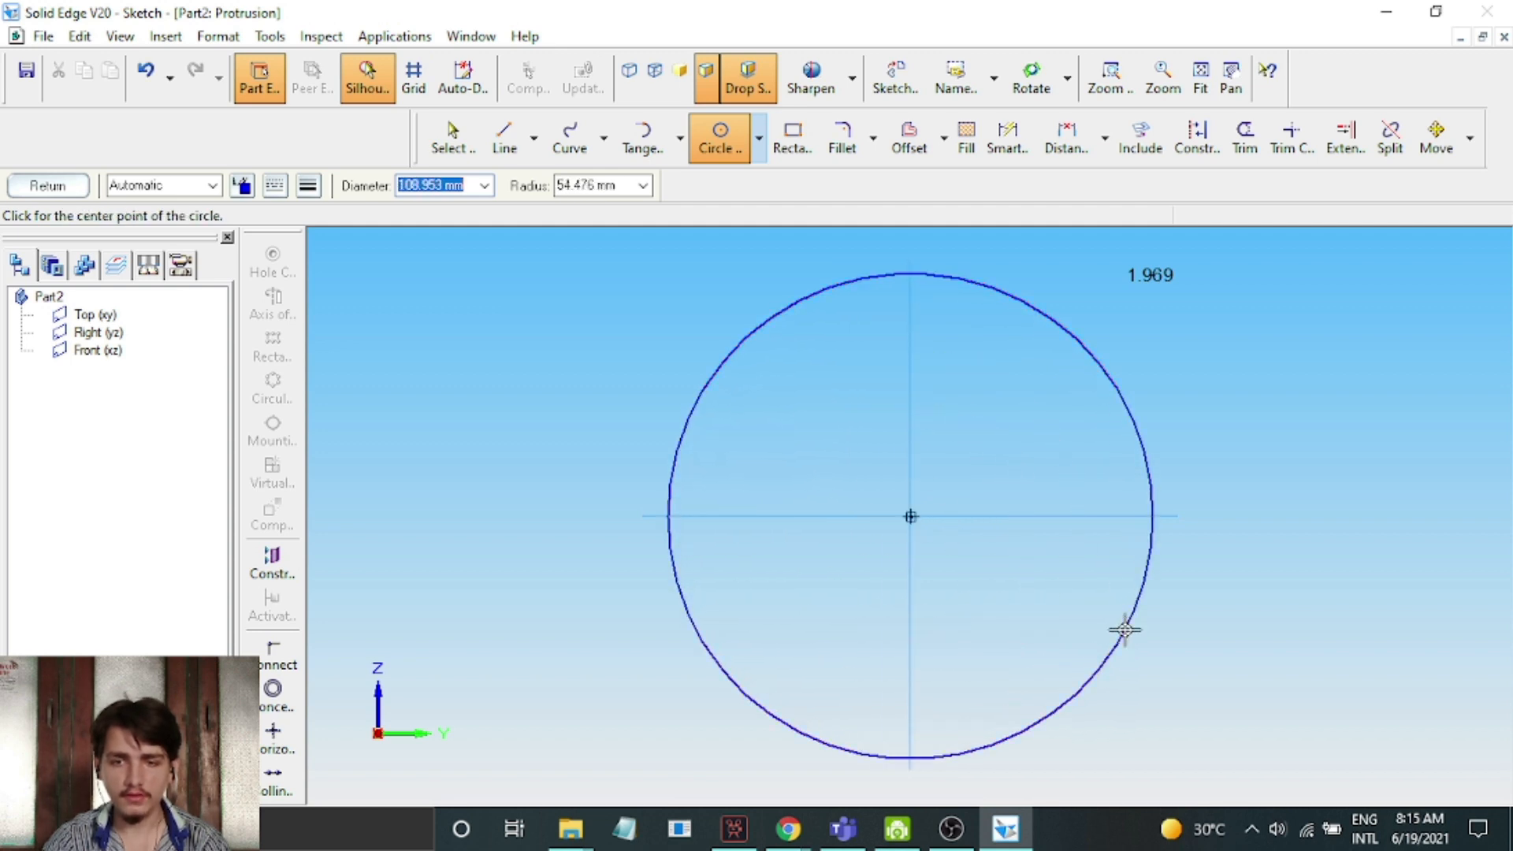
left_click(75, 186)
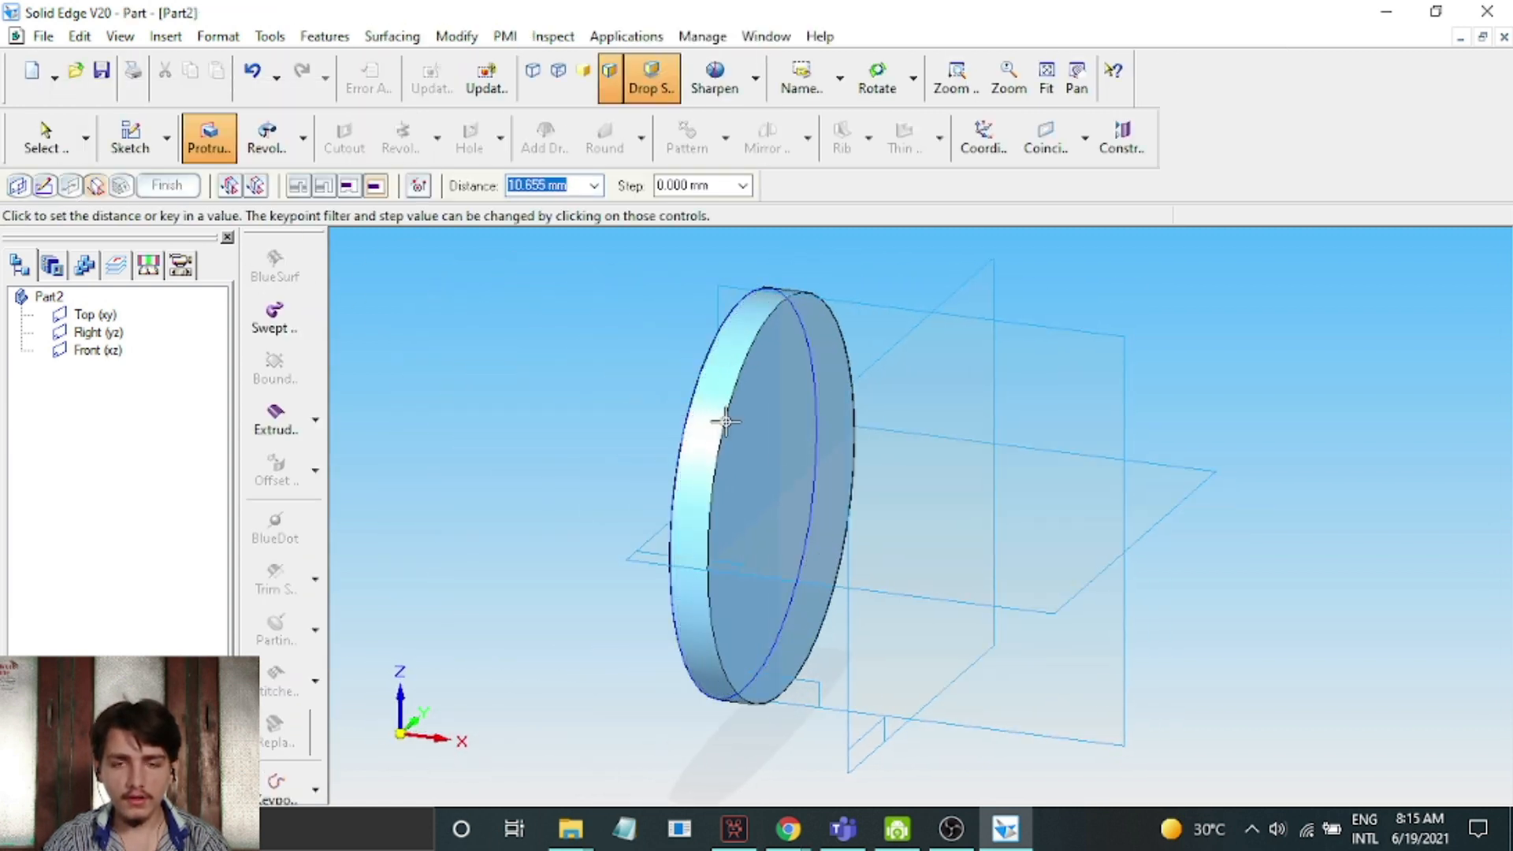
Extrude the circle 20 mm towards the Right (yz) plane to form a disc and finish the protrusion
type("2")
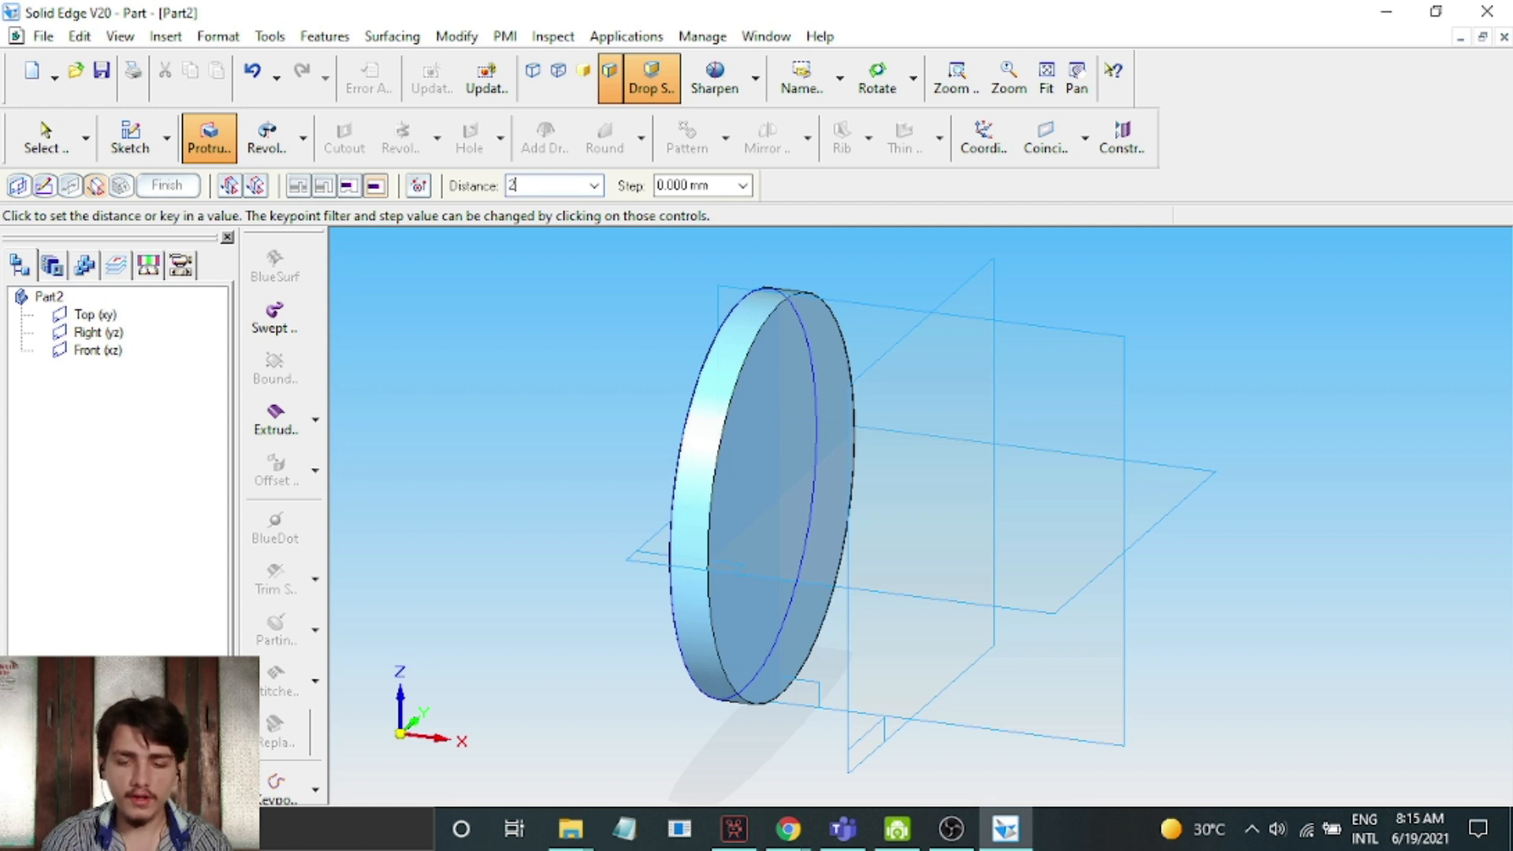
type("0.000 mm")
key("Return")
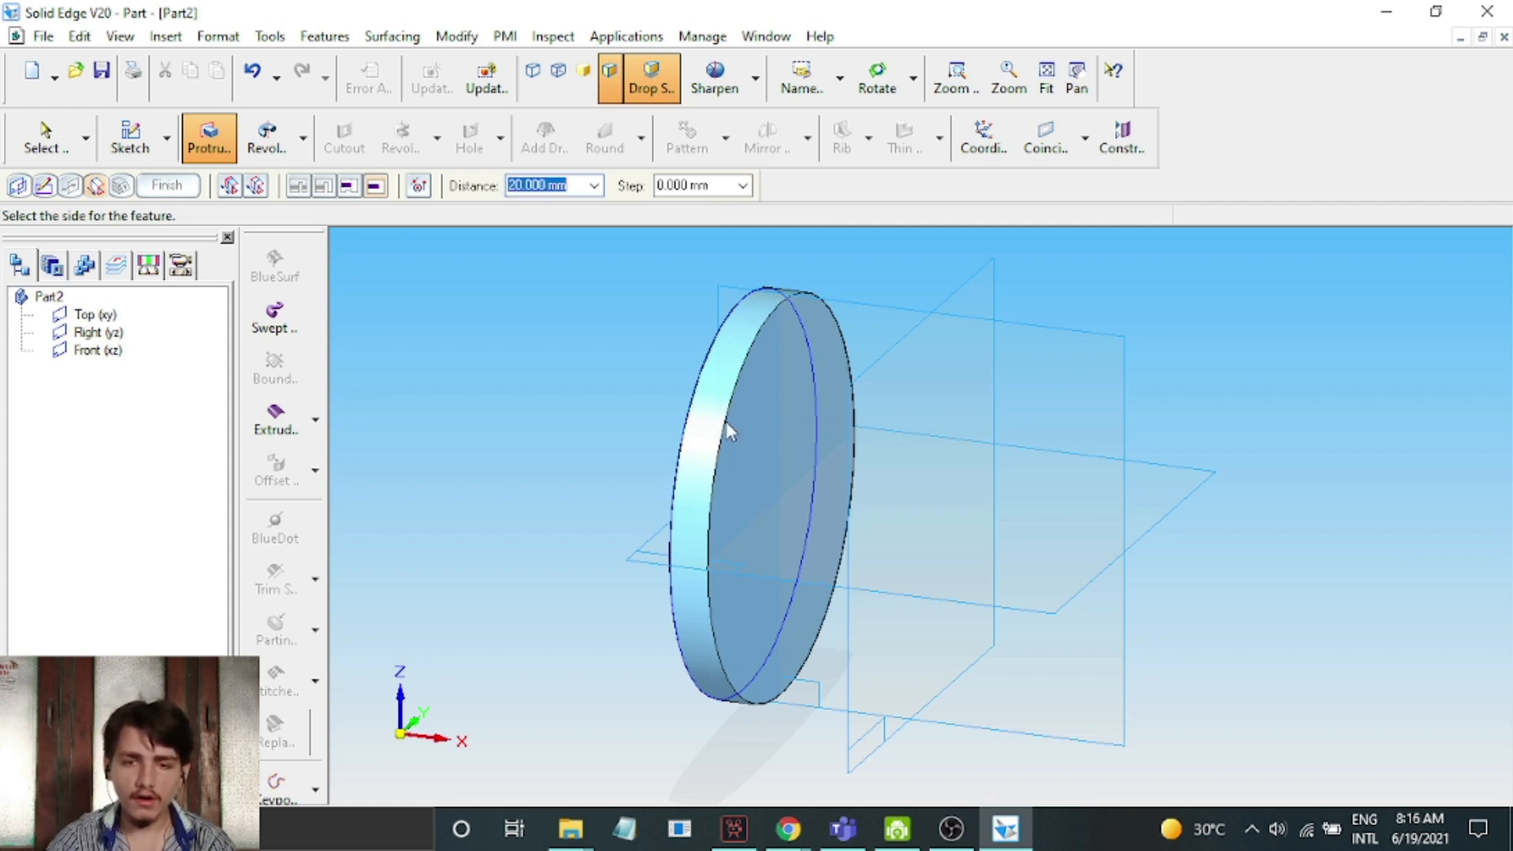
left_click(726, 422)
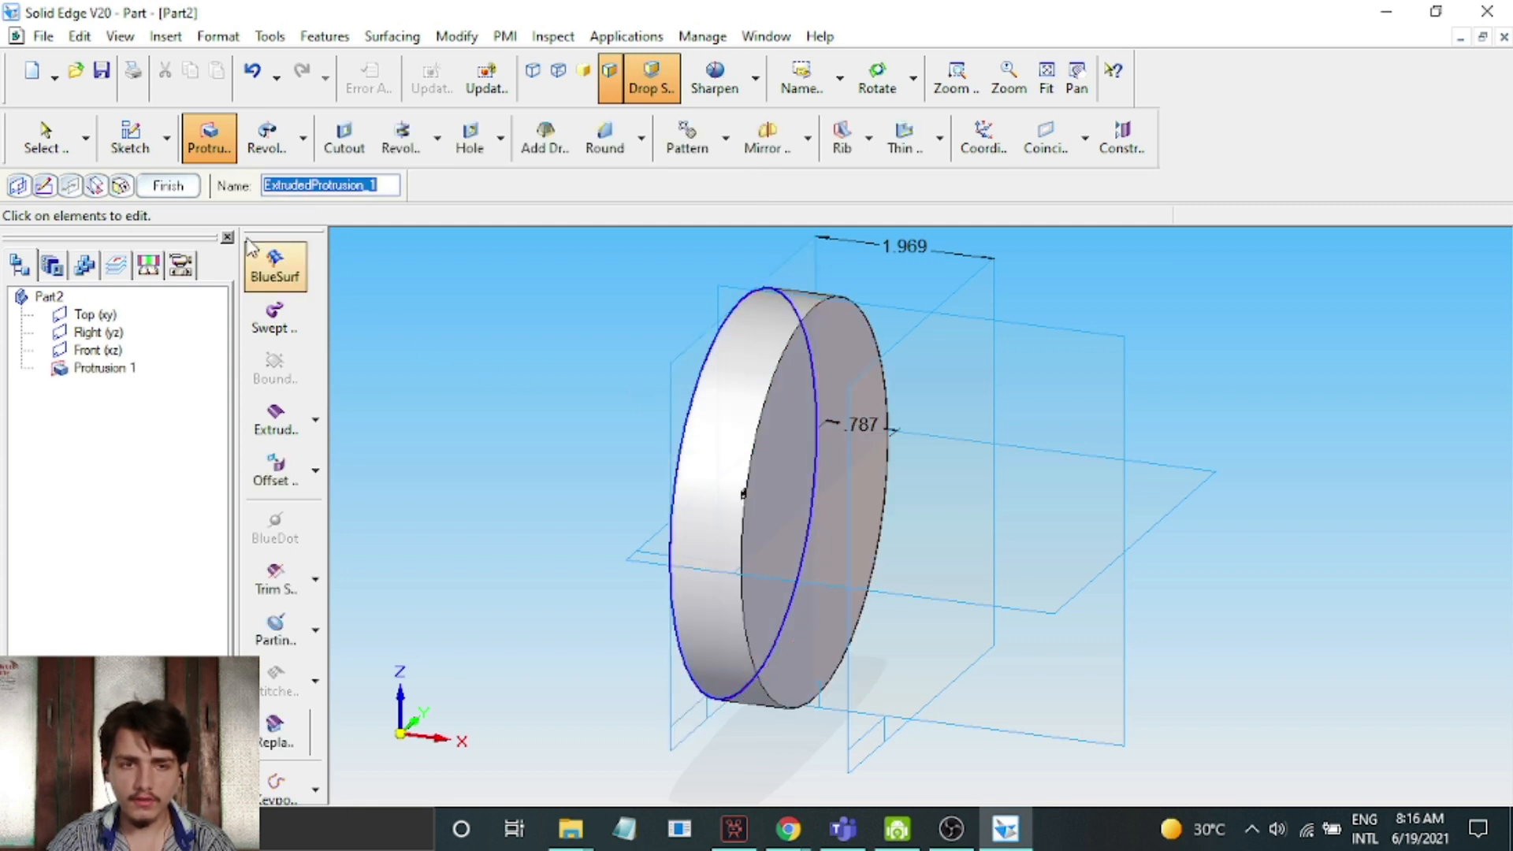
left_click(186, 187)
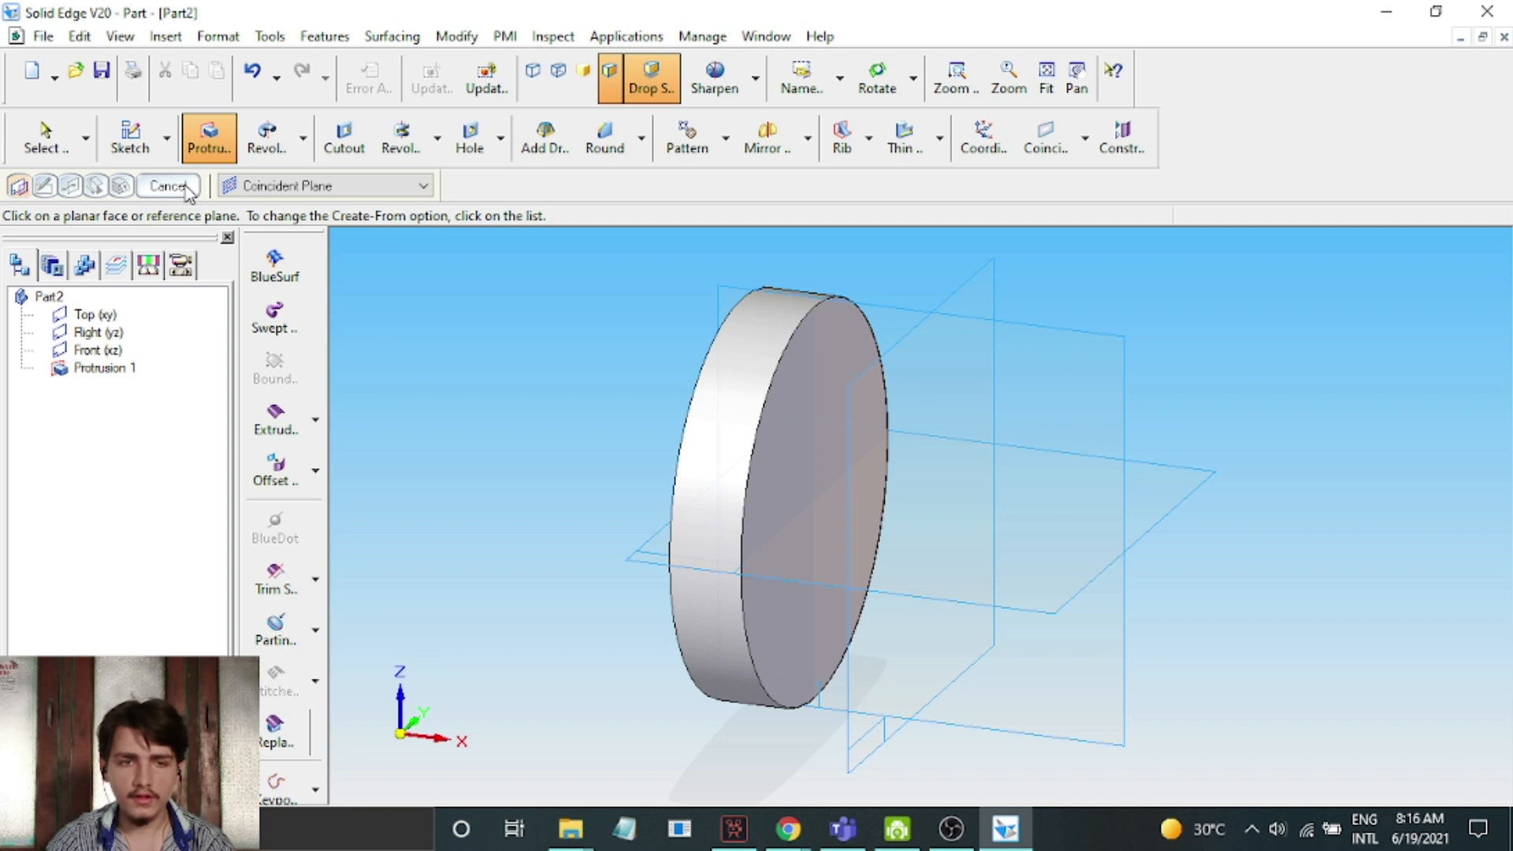
left_click(170, 186)
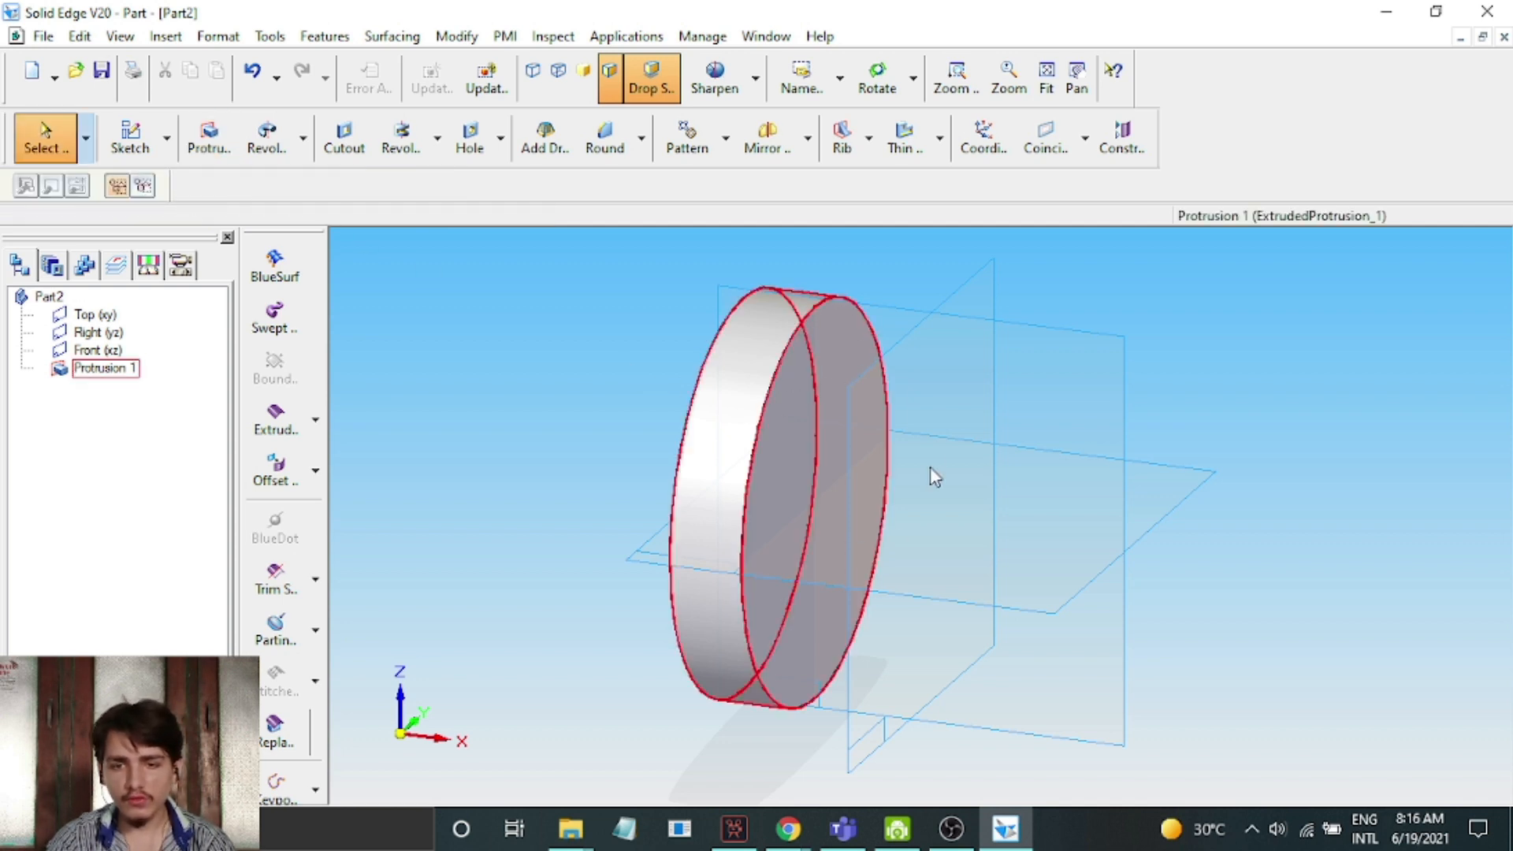
Sketch a circle about 32 mm in diameter on the disc's inner face, centred on the vertical axis above the disc's centre
left_click(202, 139)
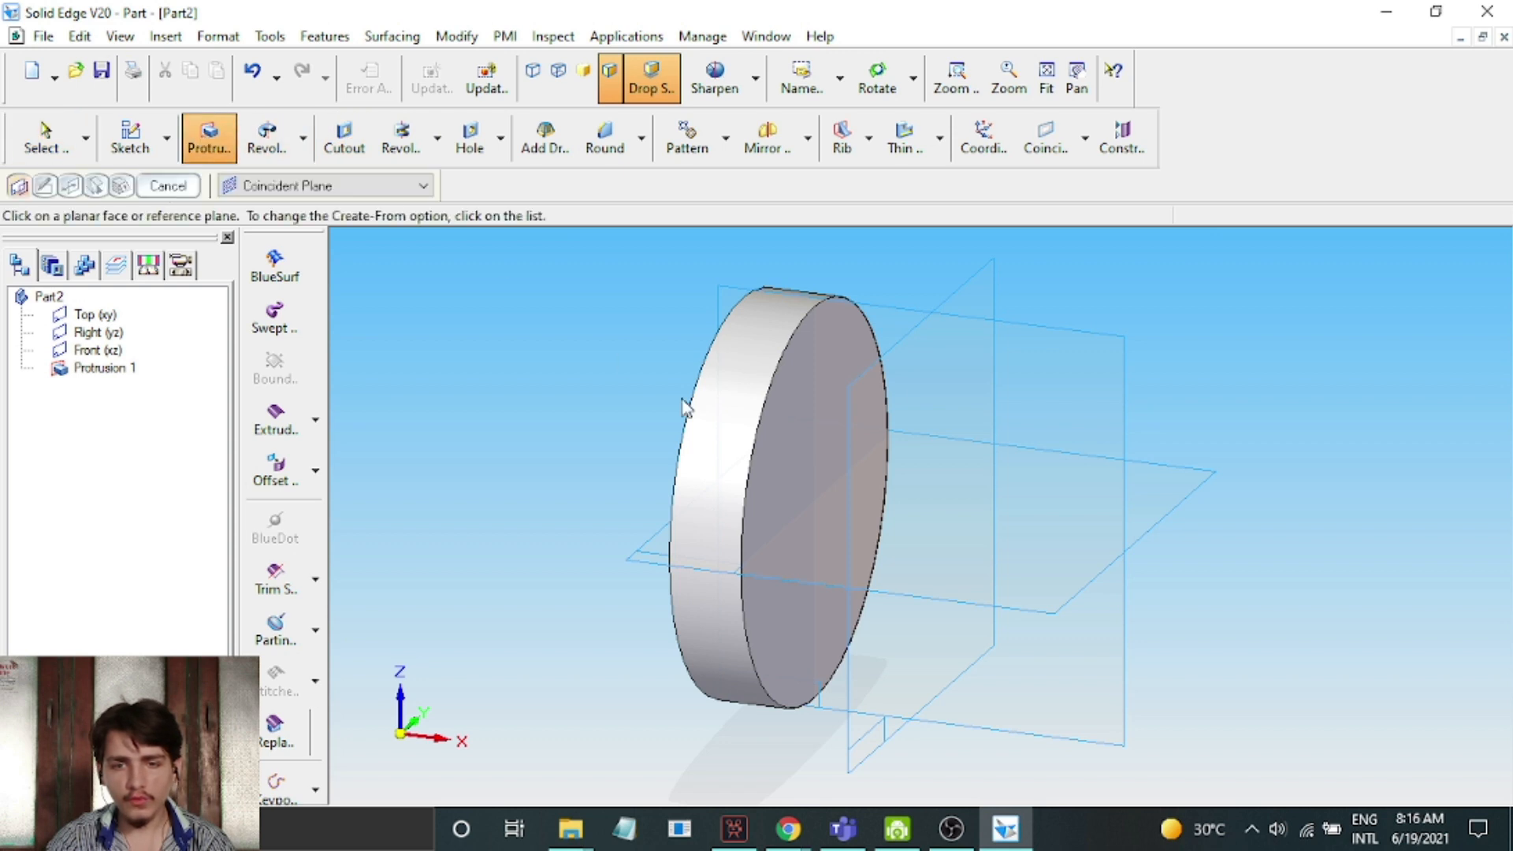
left_click(828, 372)
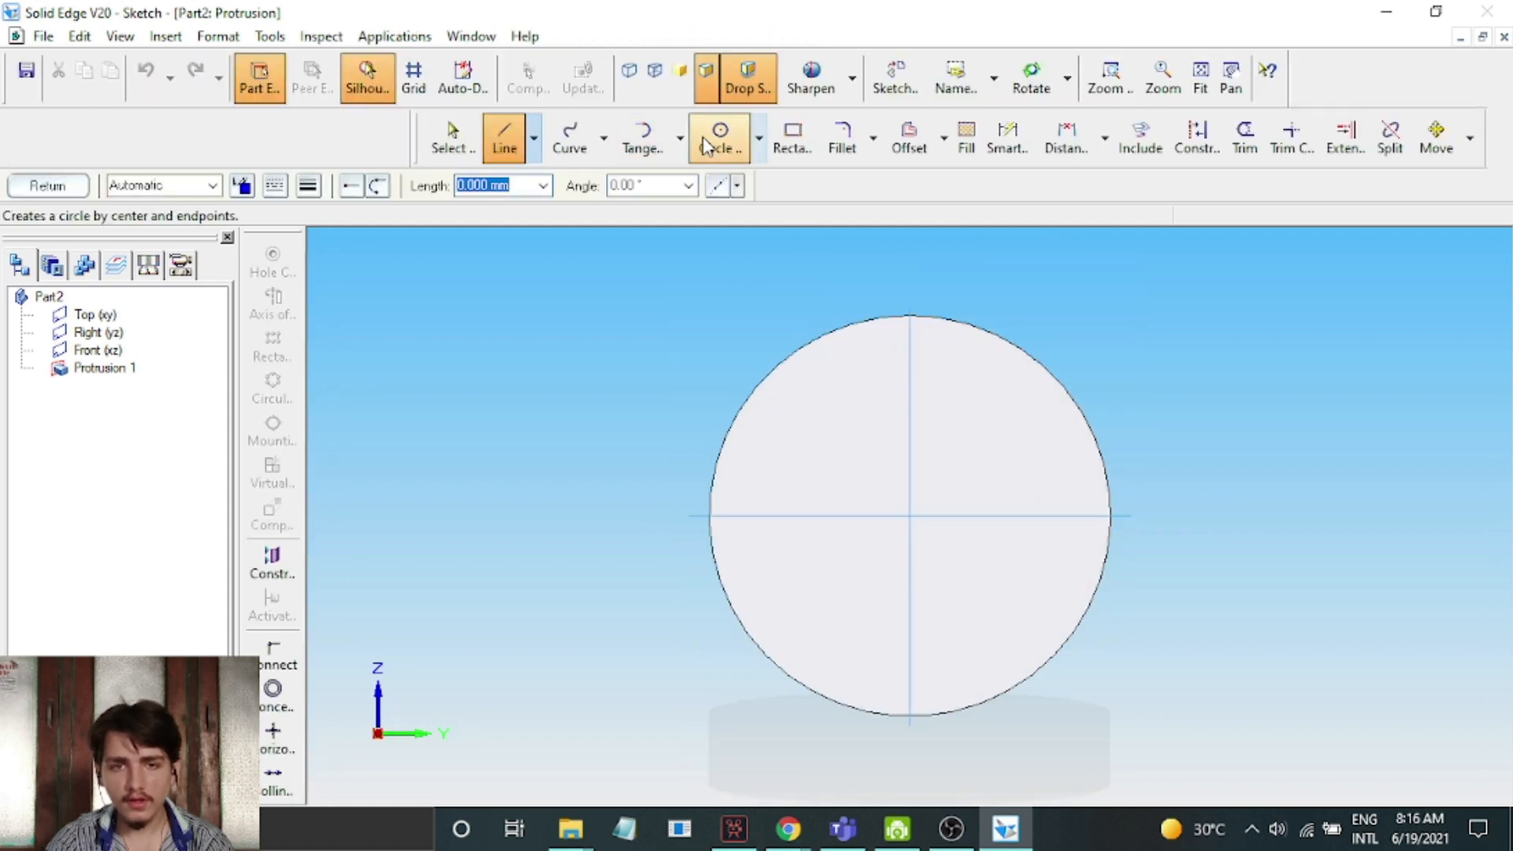
left_click(717, 142)
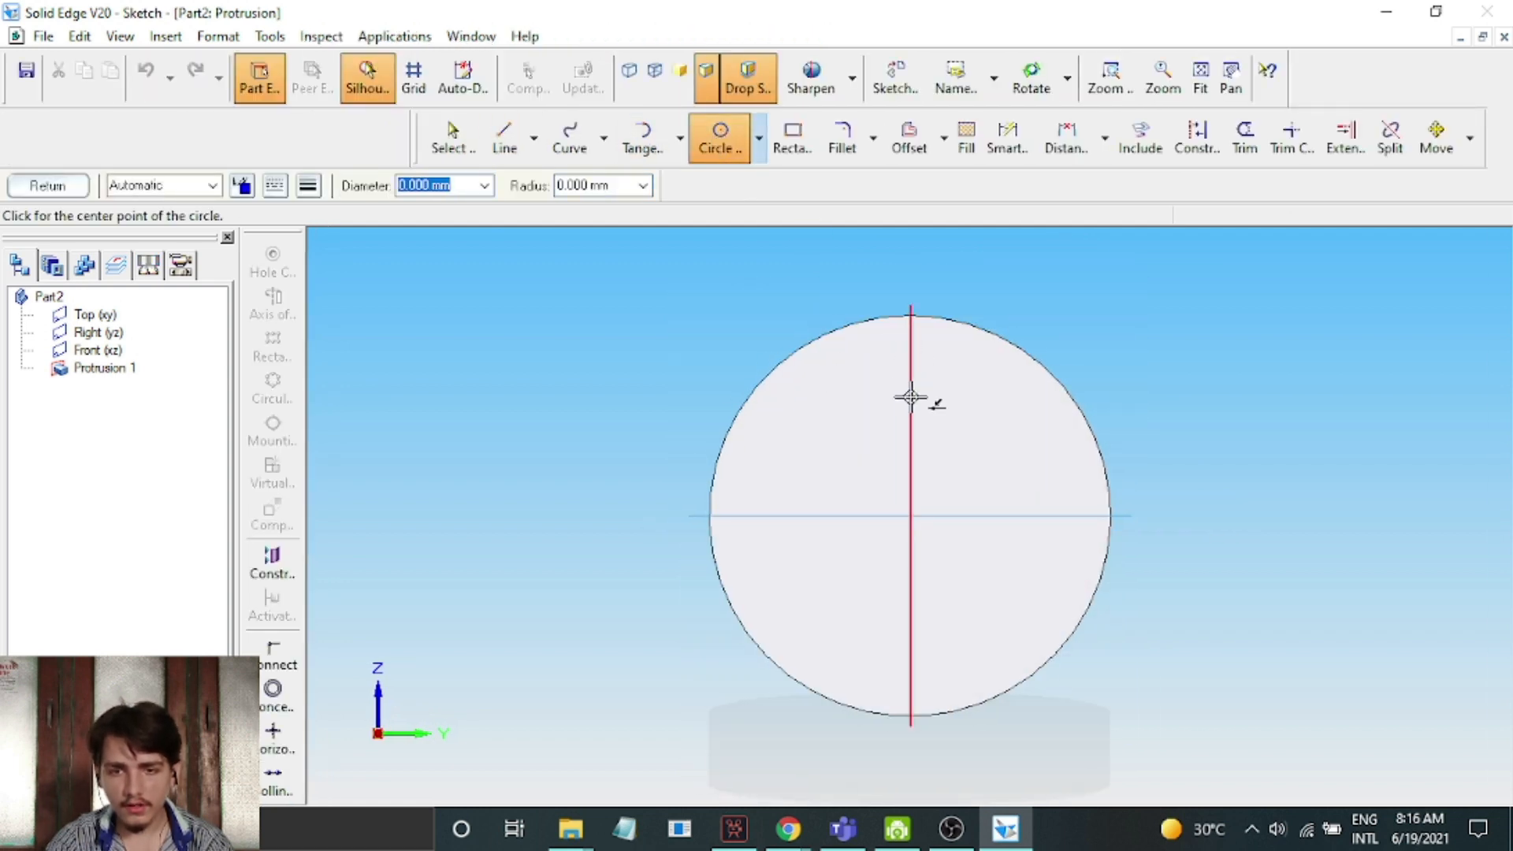
left_click(911, 403)
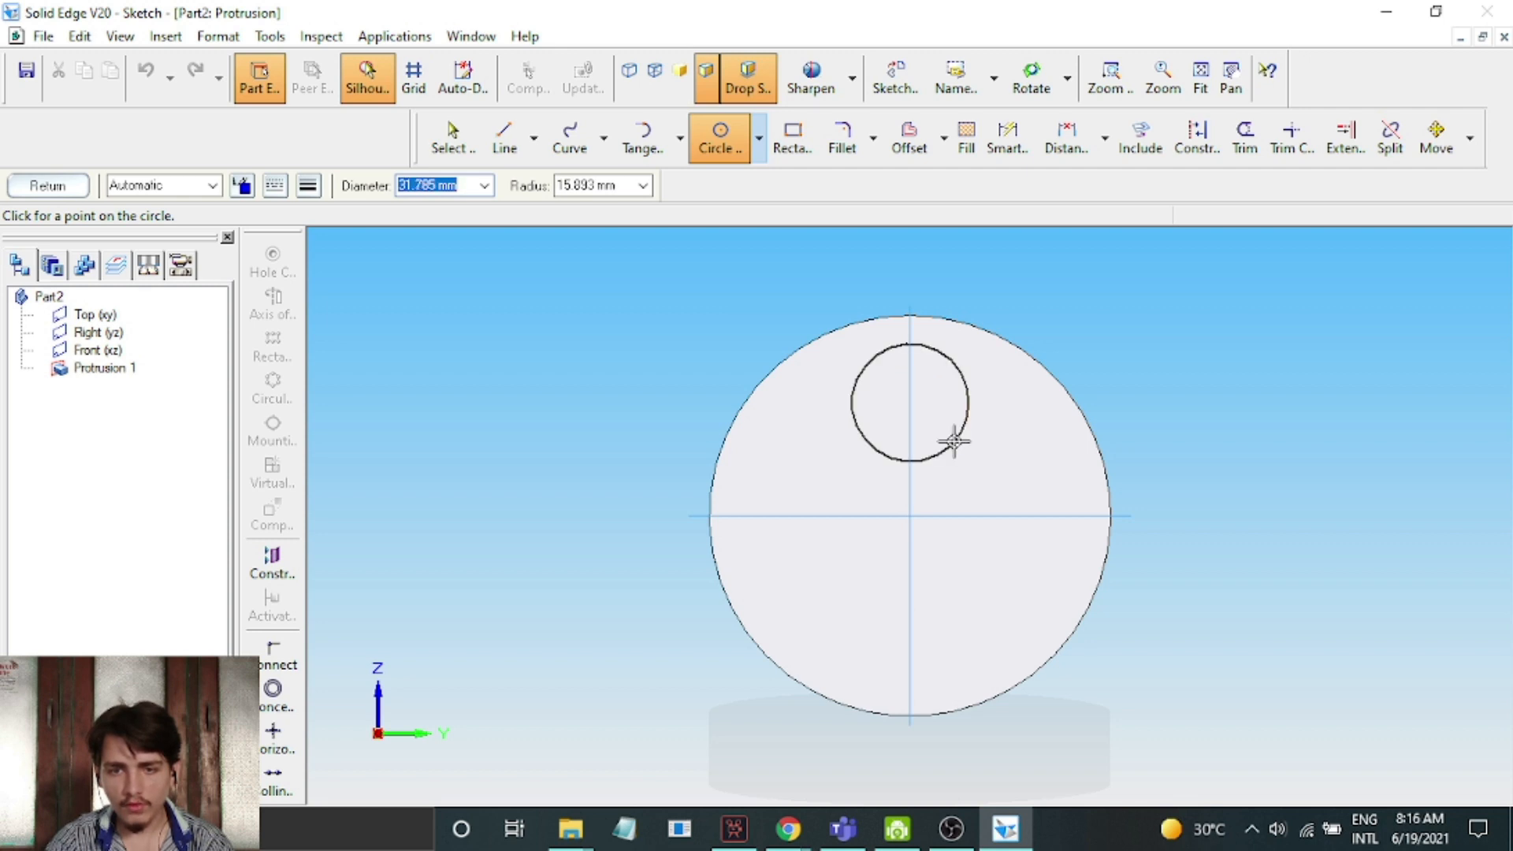
left_click(953, 442)
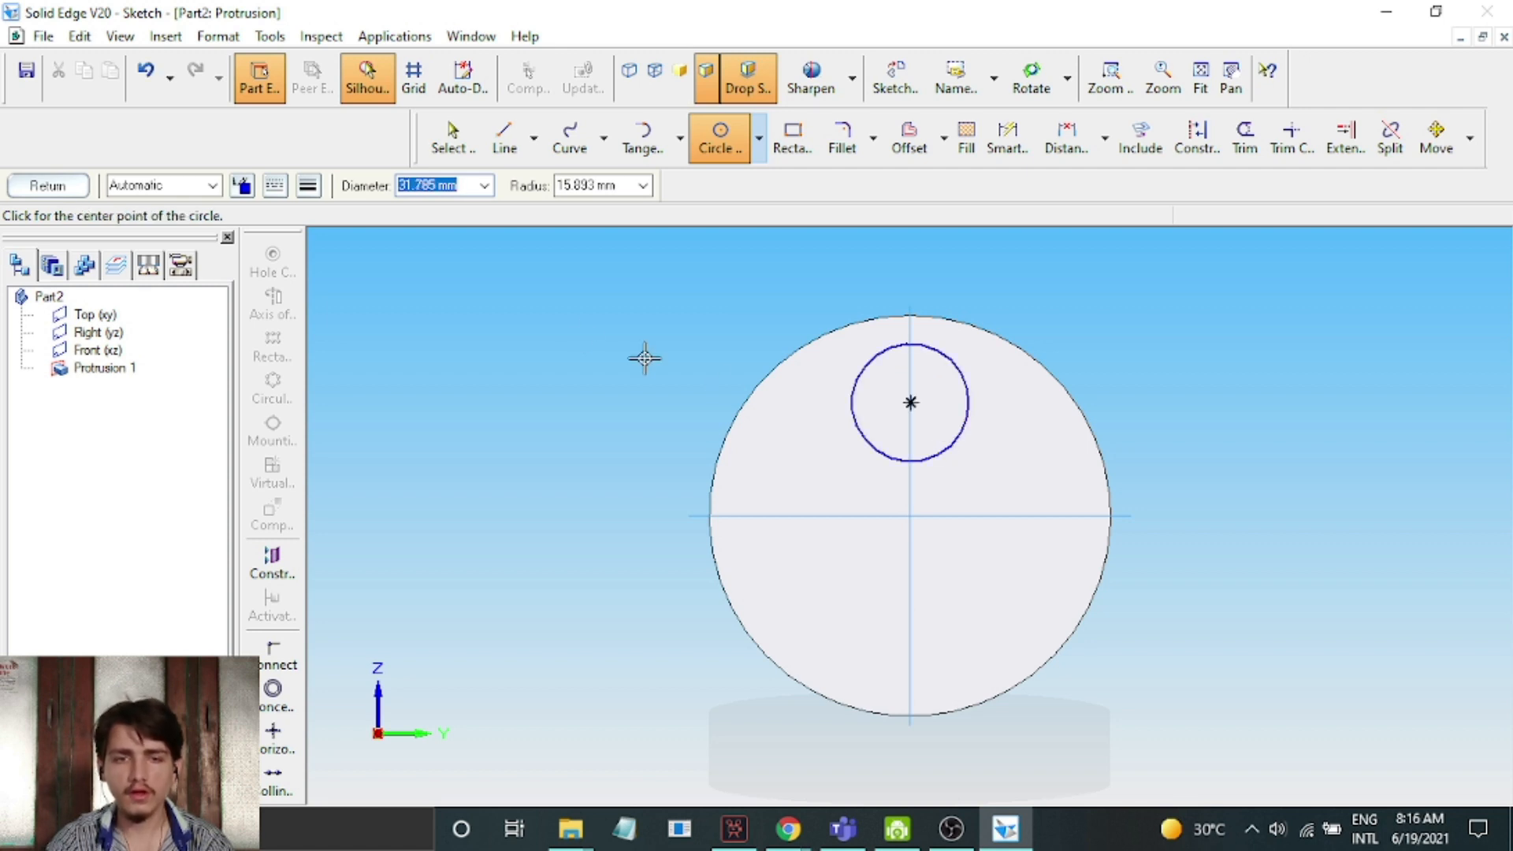
left_click(57, 189)
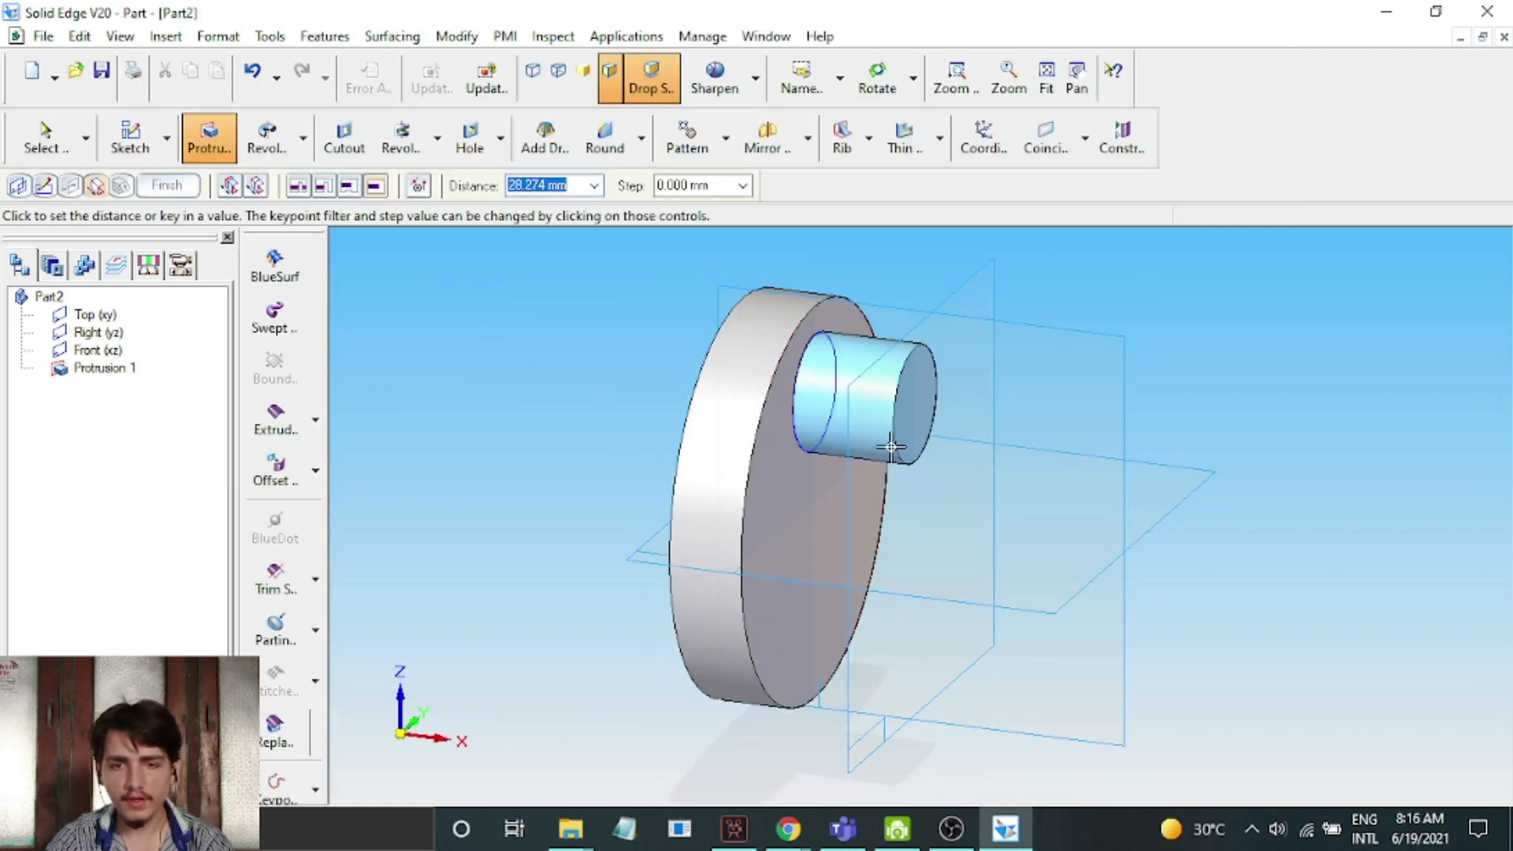
Extrude the small circle 40 mm outward from the disc's face to form an off-centre pin and finish the protrusion
type("40")
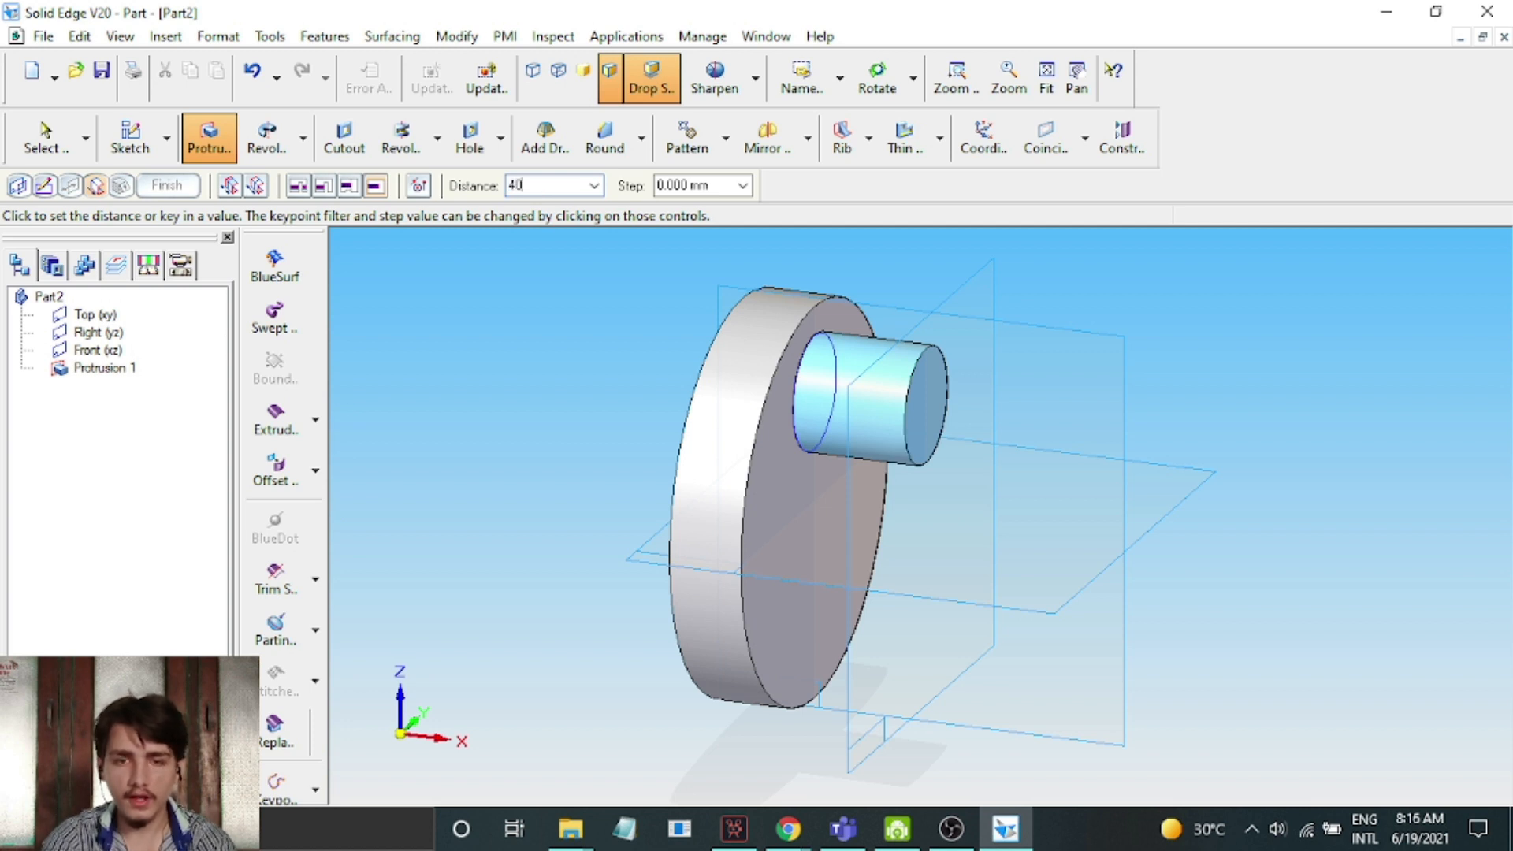
type(".000 mm")
key("Return")
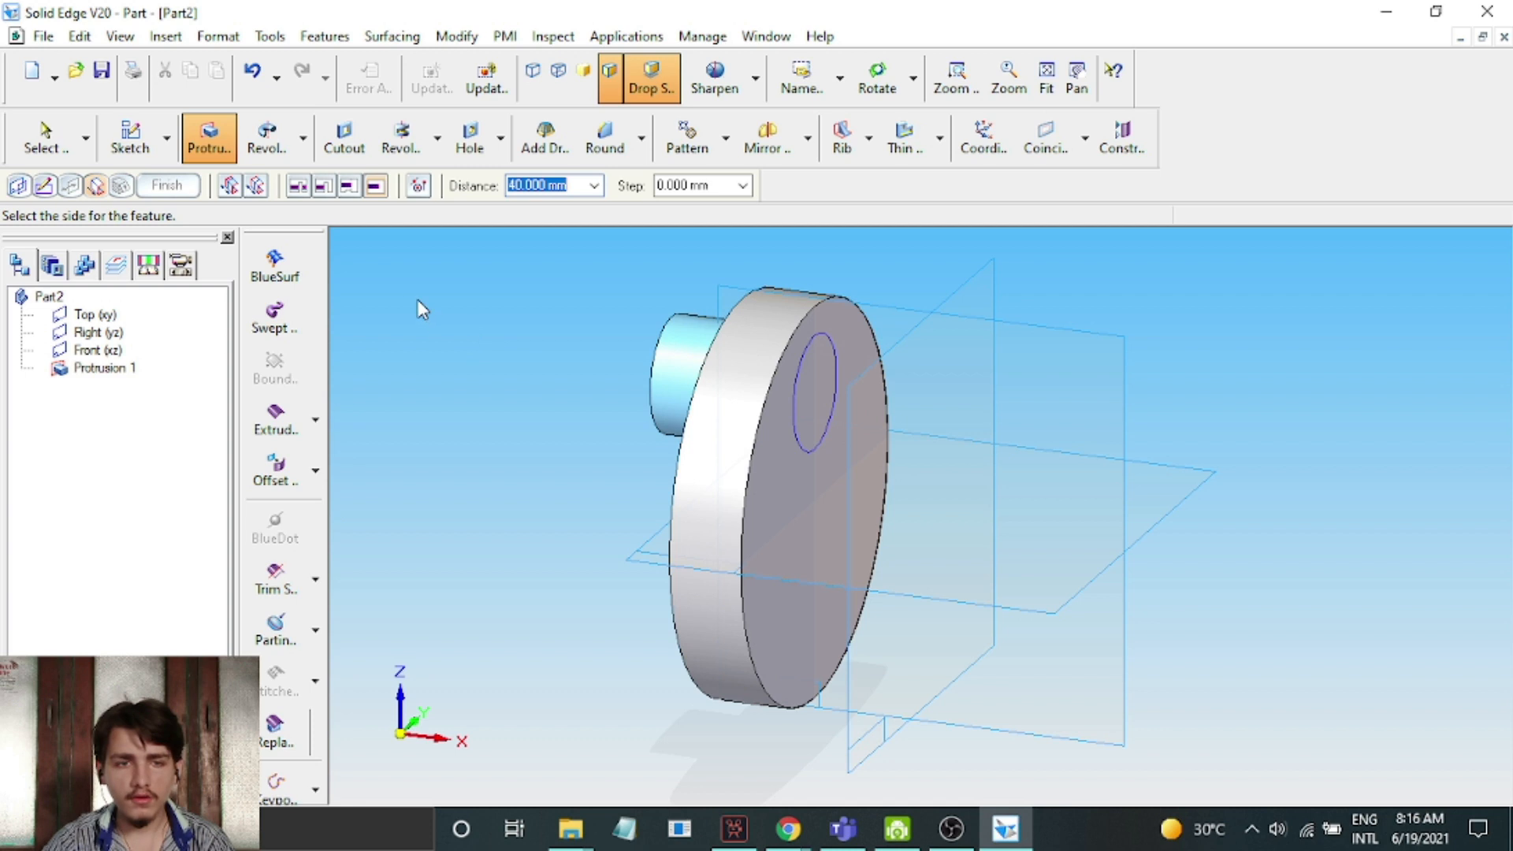
left_click(1004, 413)
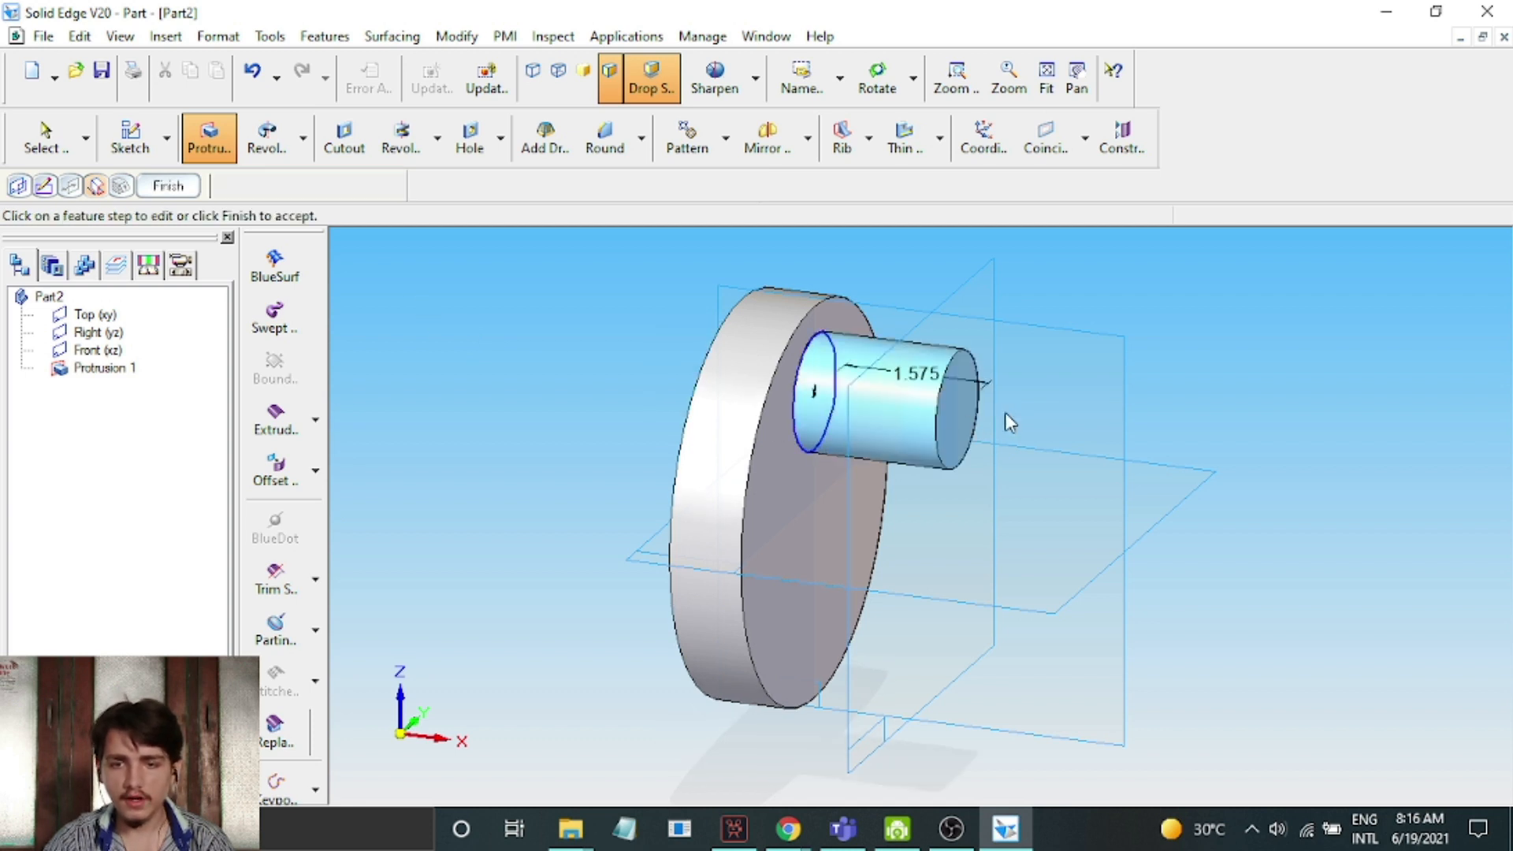
left_click(149, 188)
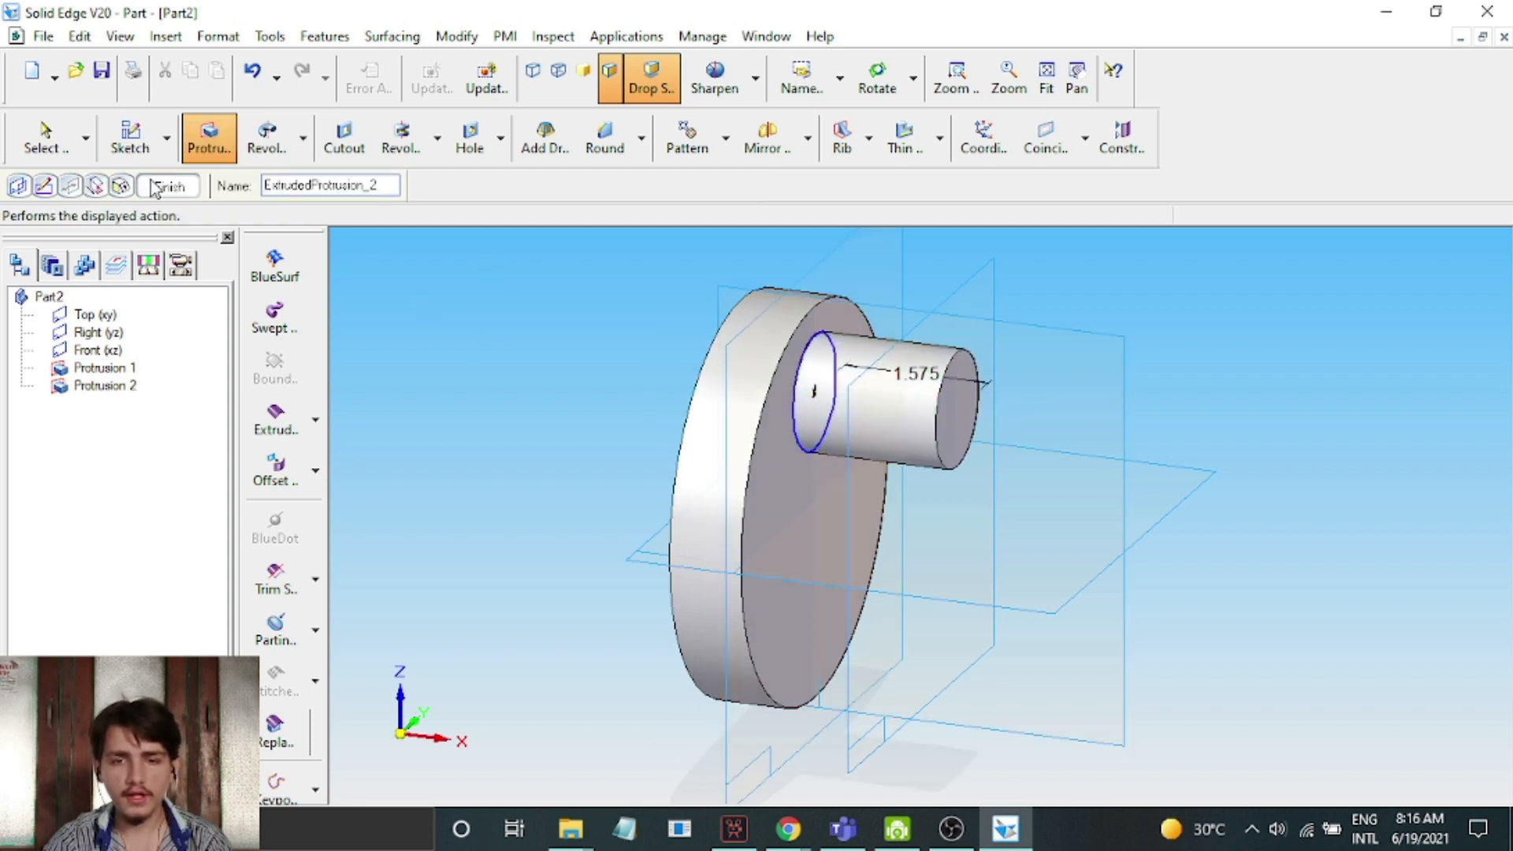
left_click(150, 183)
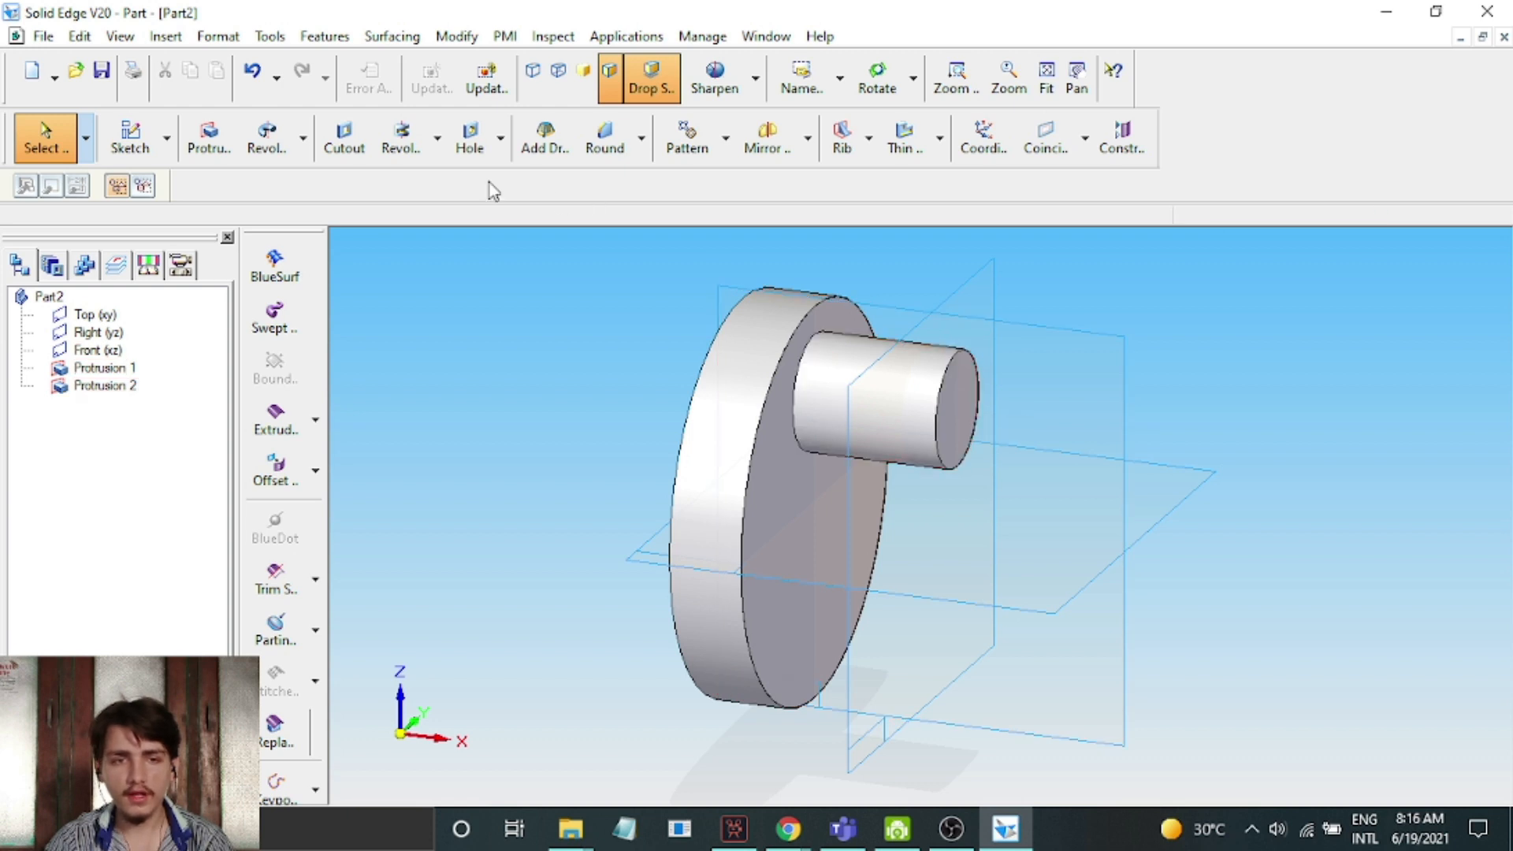
Sketch a circle about 109 mm in diameter on the off-centre pin's end face, centred on the axes' intersection and matching the first disc's outline
left_click(208, 138)
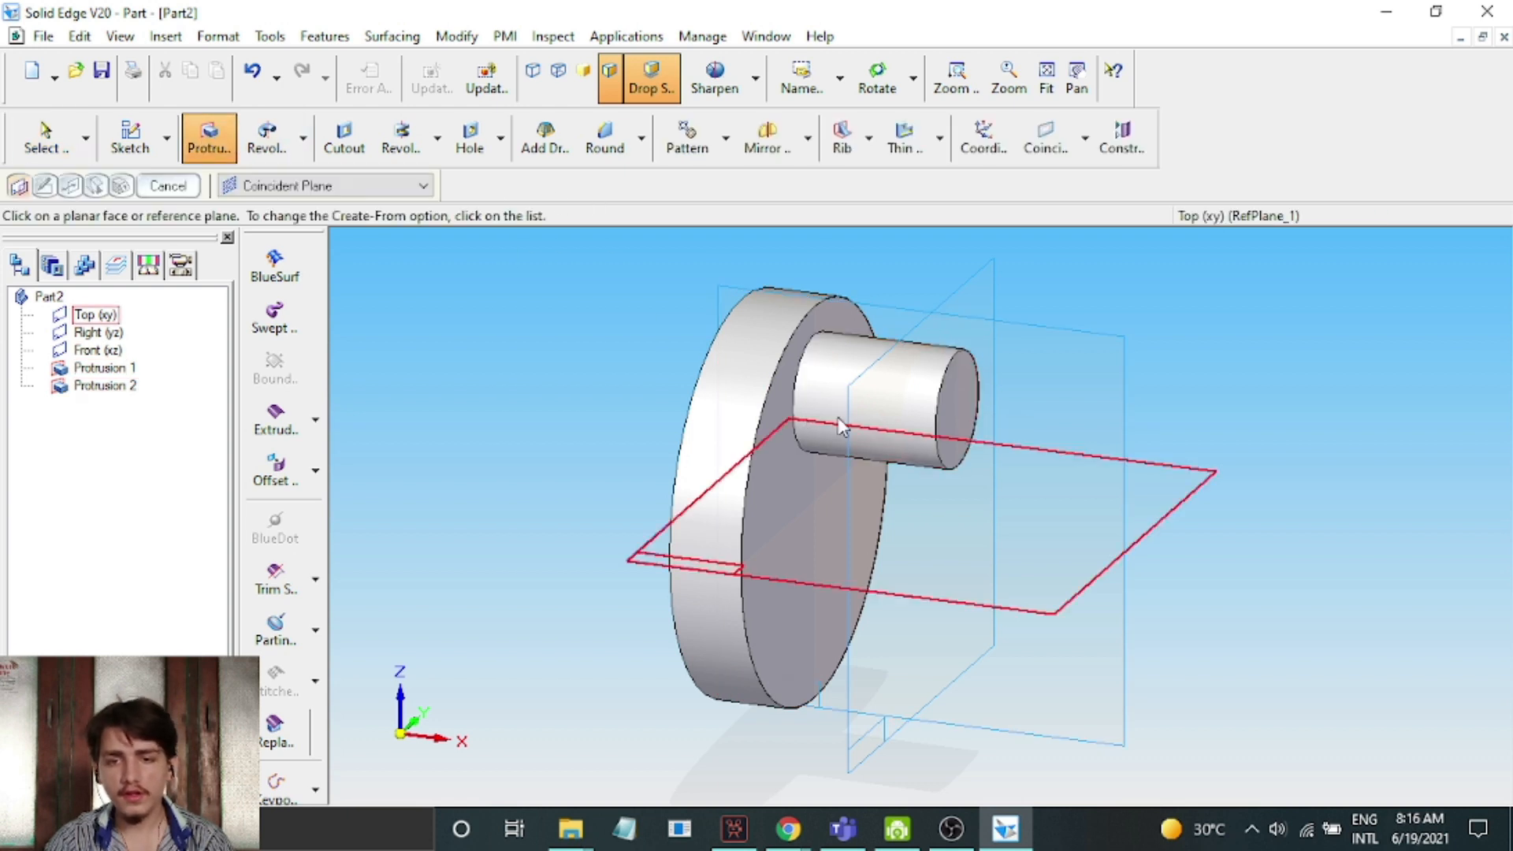
left_click(961, 376)
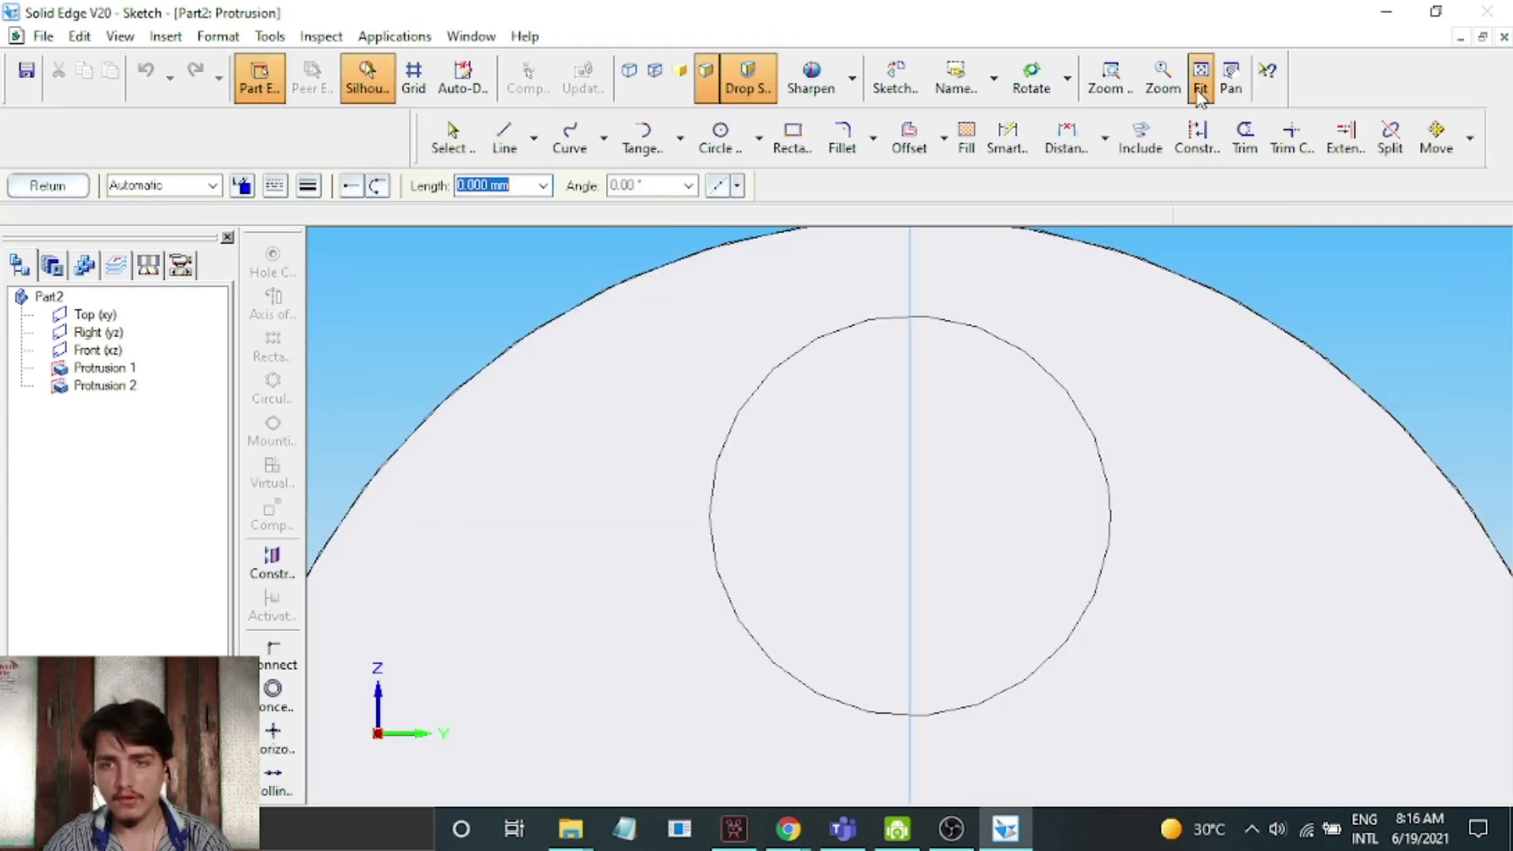
left_click(1199, 88)
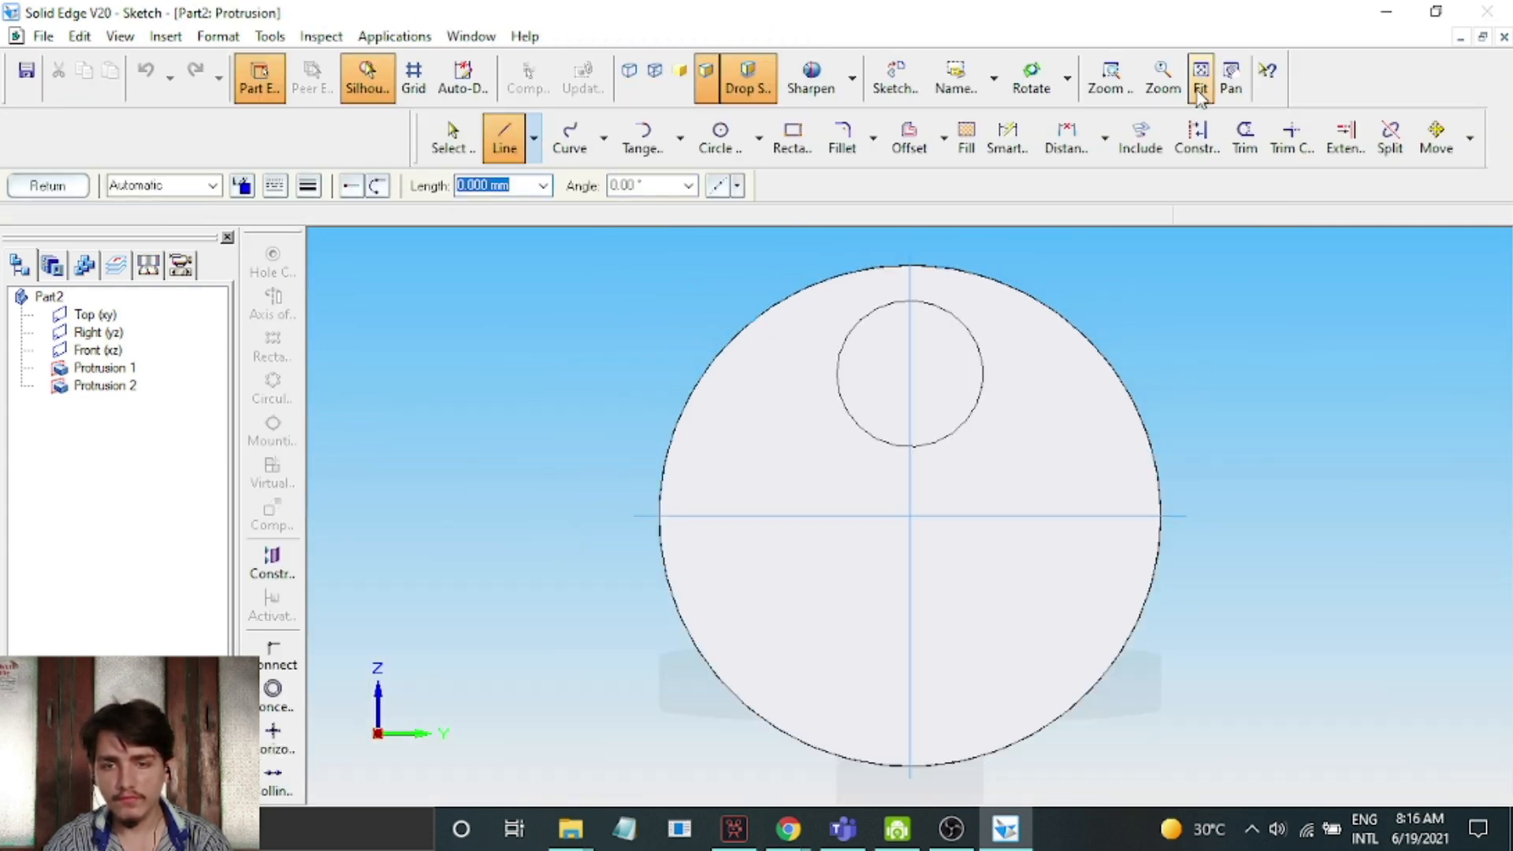
left_click(717, 150)
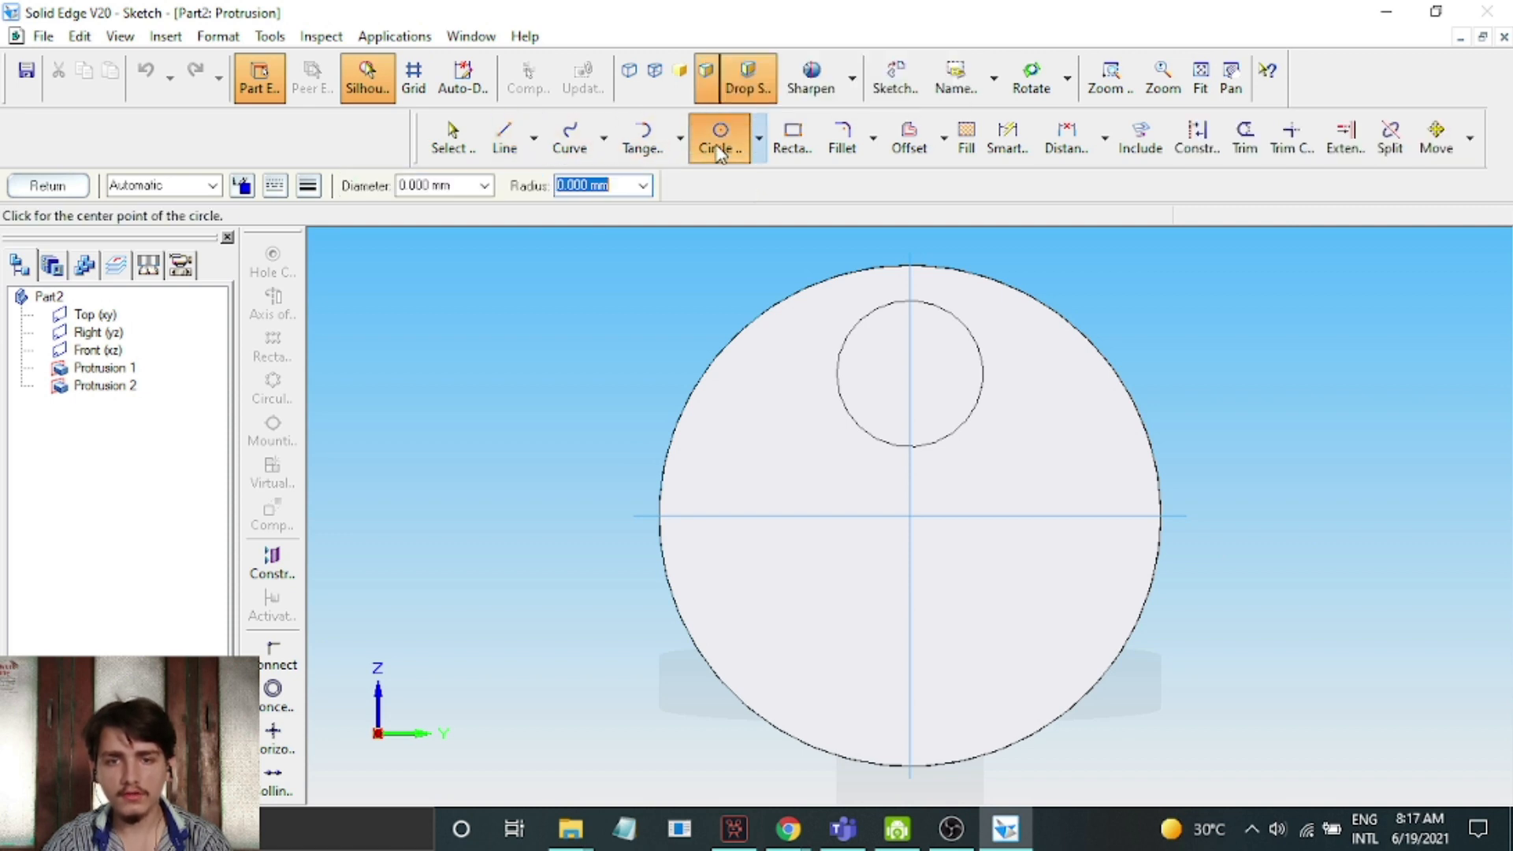
left_click(910, 517)
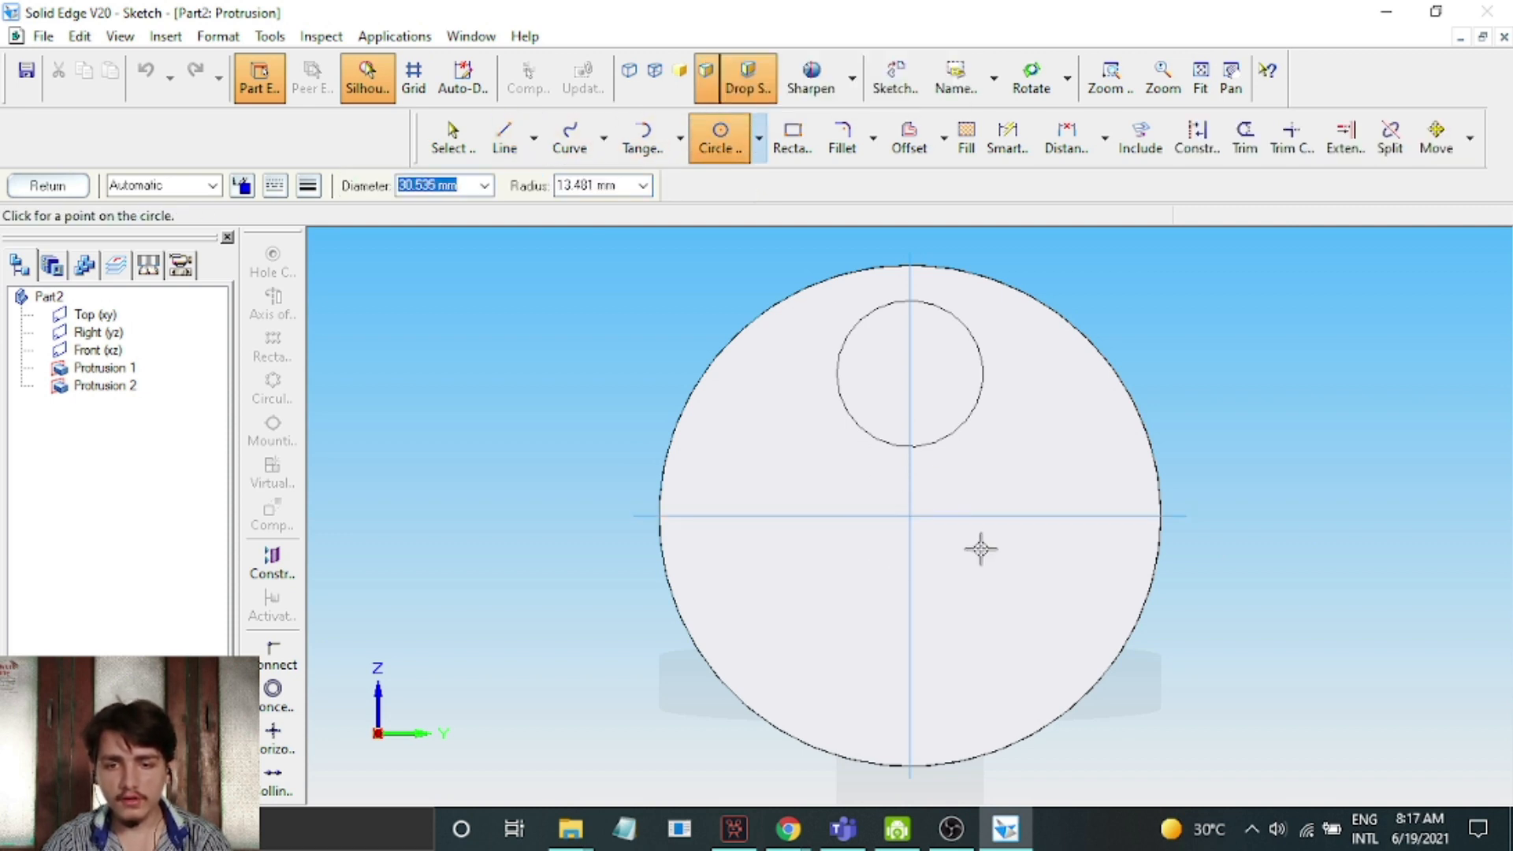
left_click(1126, 637)
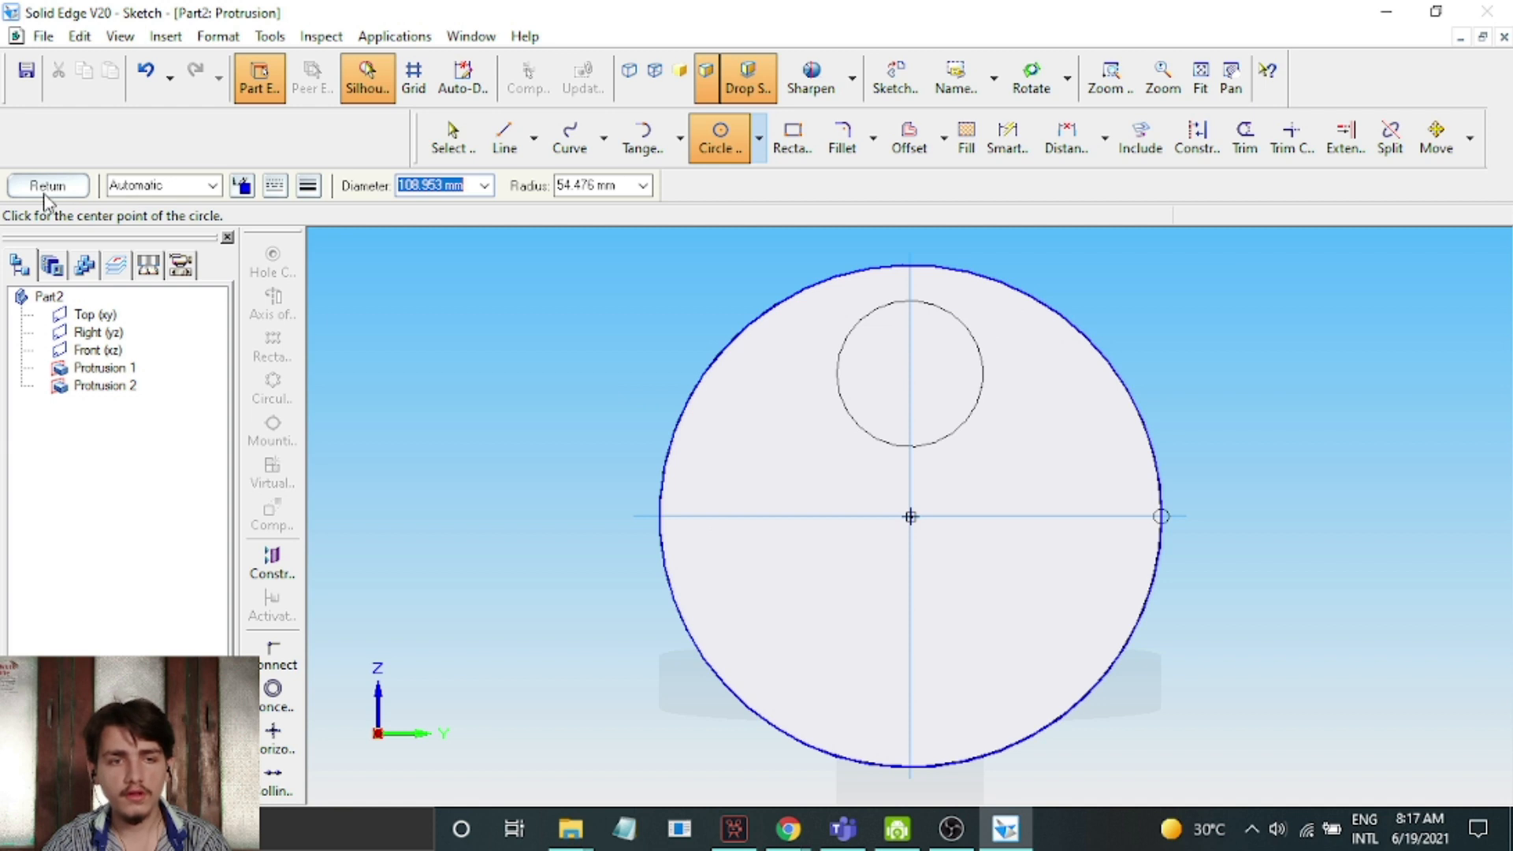
left_click(46, 192)
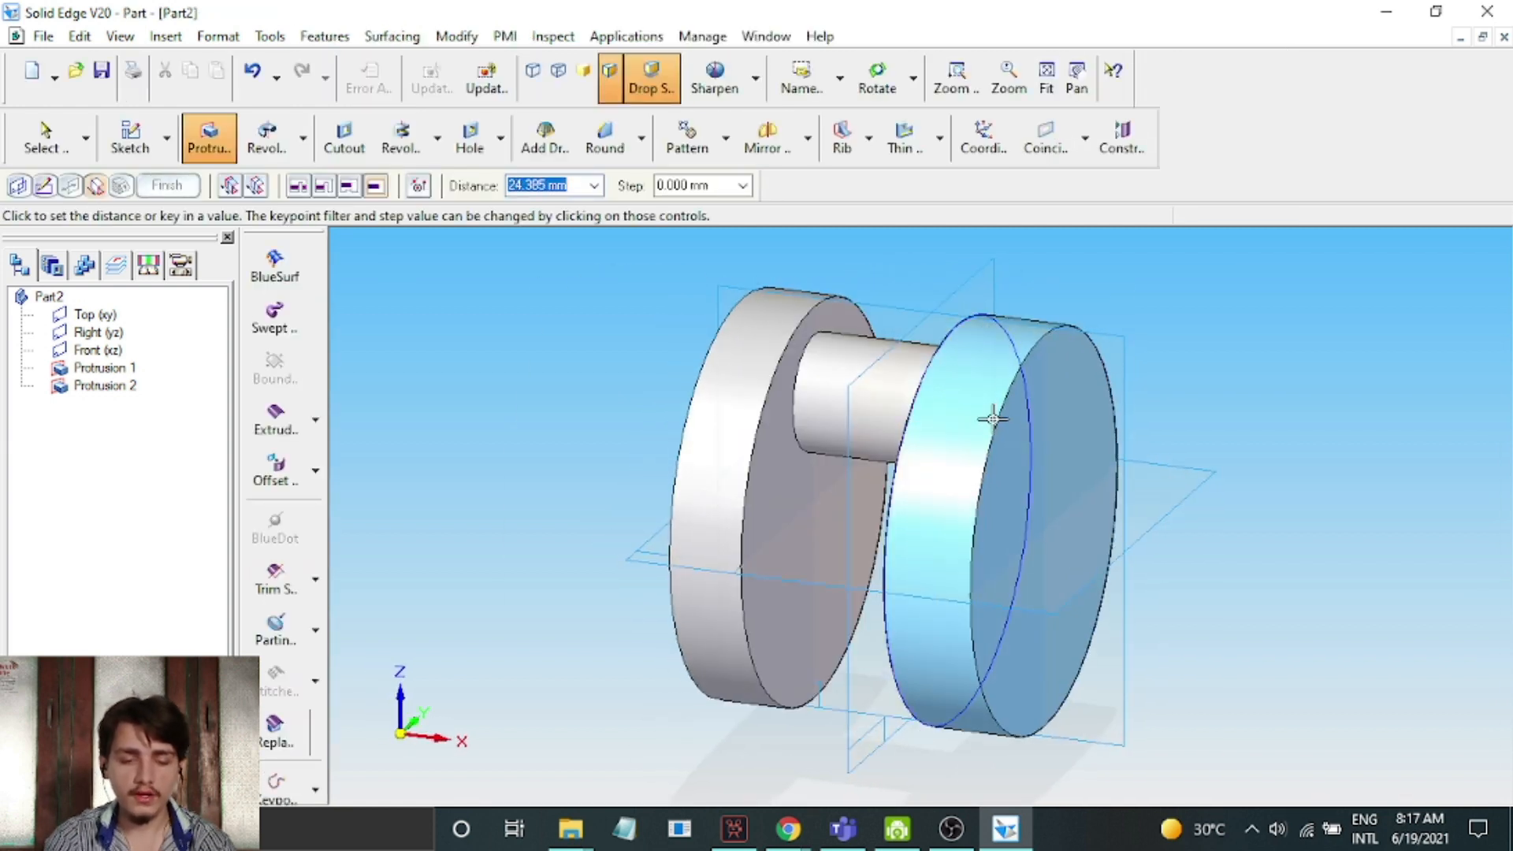
Extrude the large circle 20 mm outward from the pin's end to form a second disc and finish the protrusion
type("20")
key("Return")
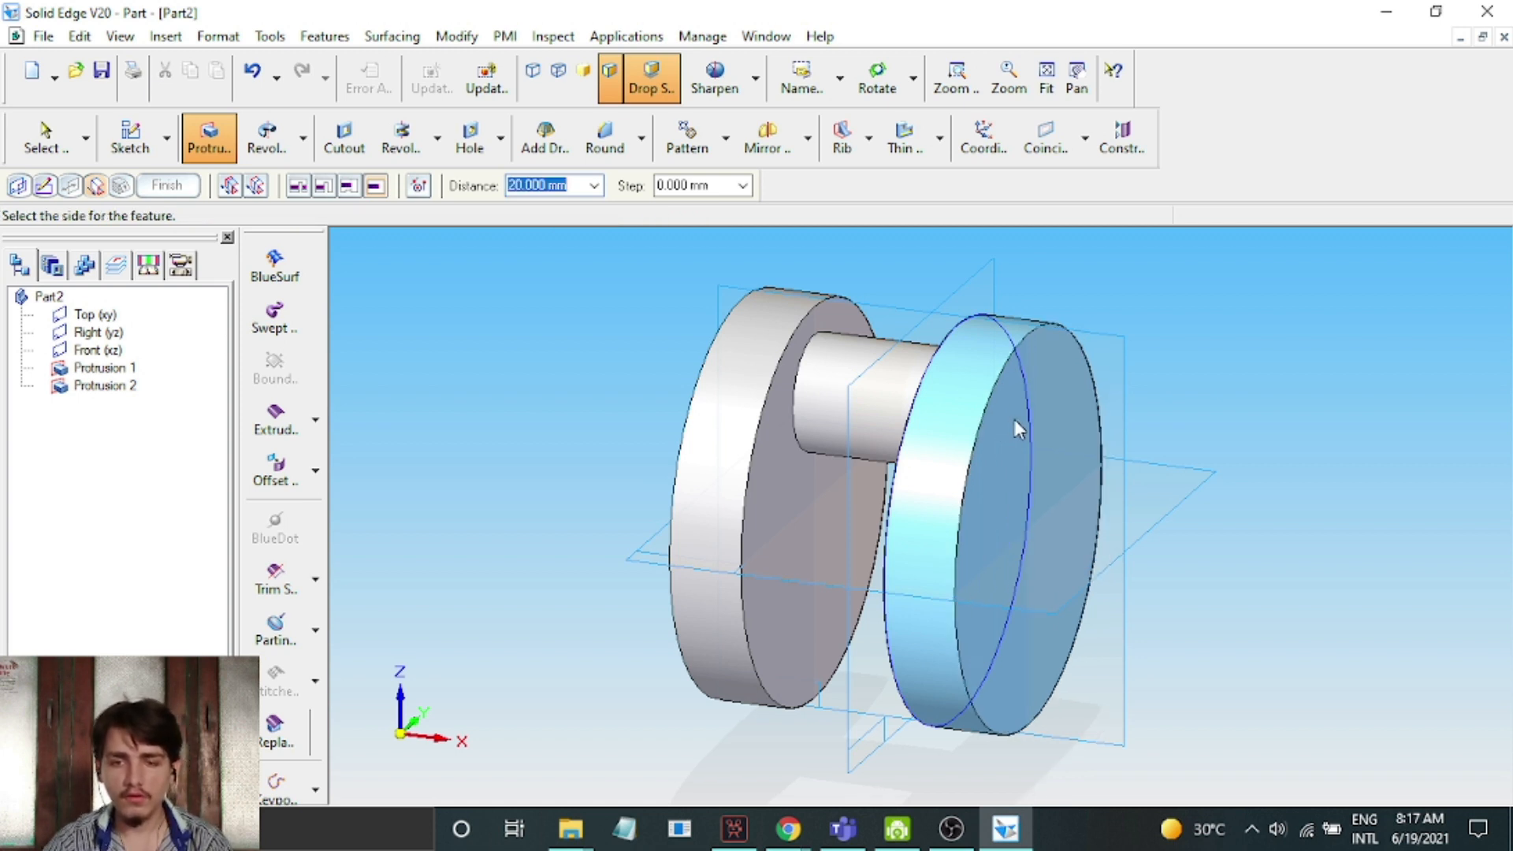
left_click(1015, 421)
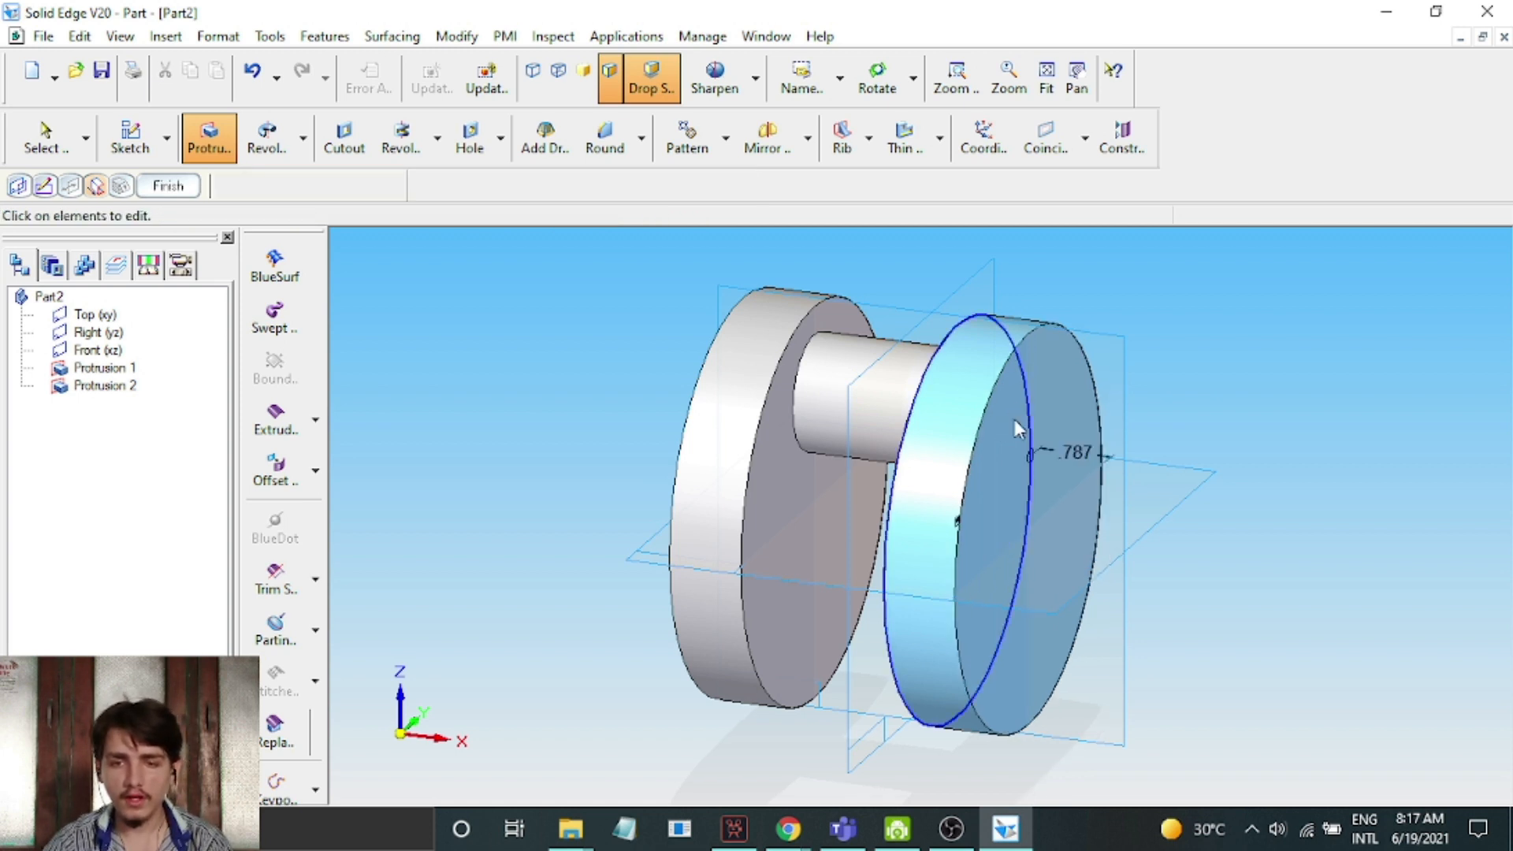
left_click(160, 189)
left_click(160, 191)
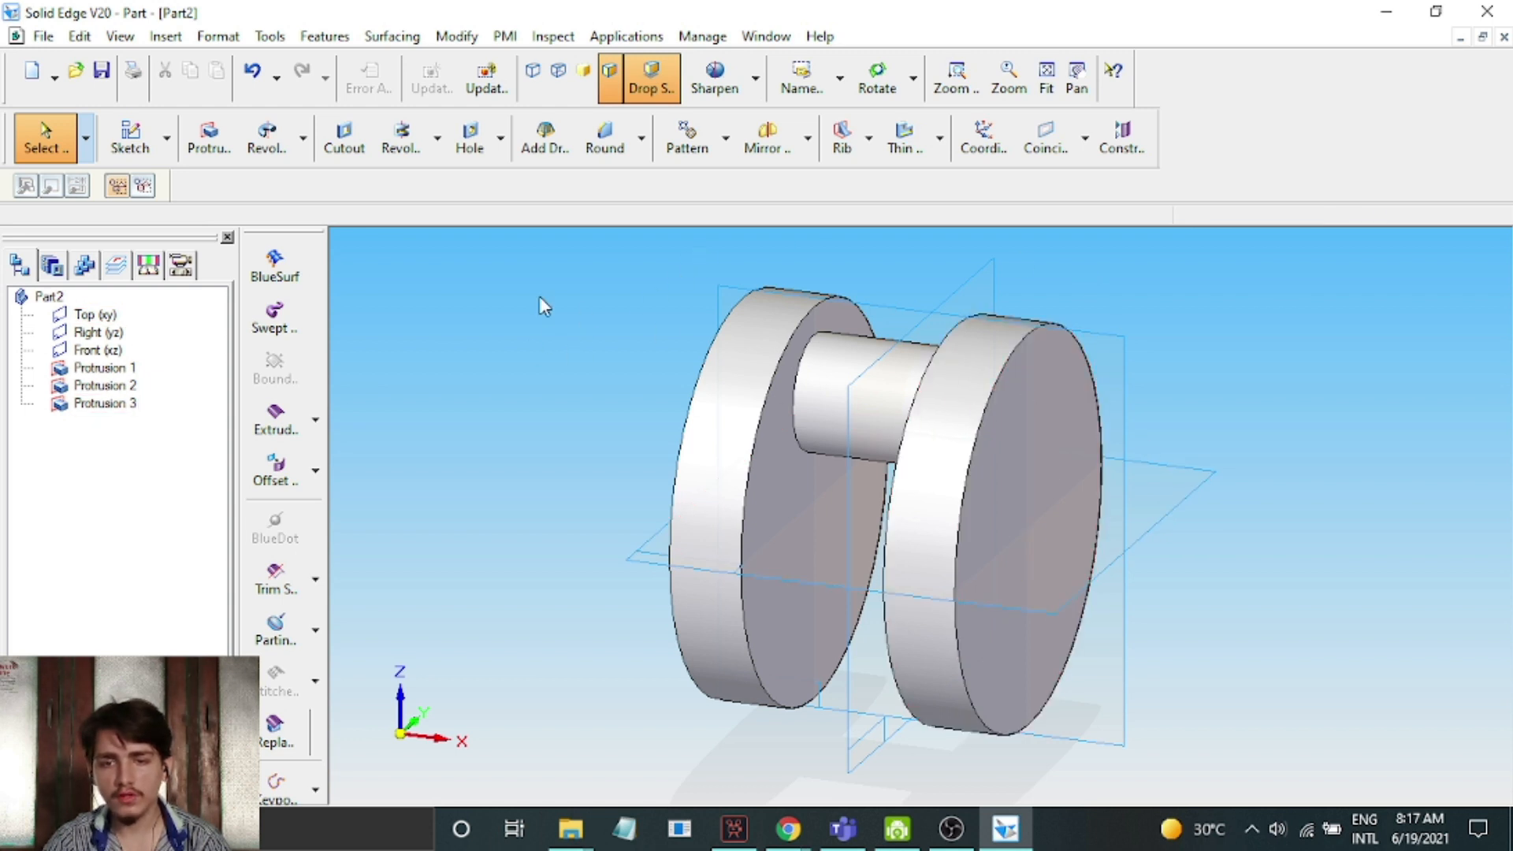
Sketch a circle about 37 mm in diameter at the centre of the second disc's outer face and finish the sketch
left_click(211, 148)
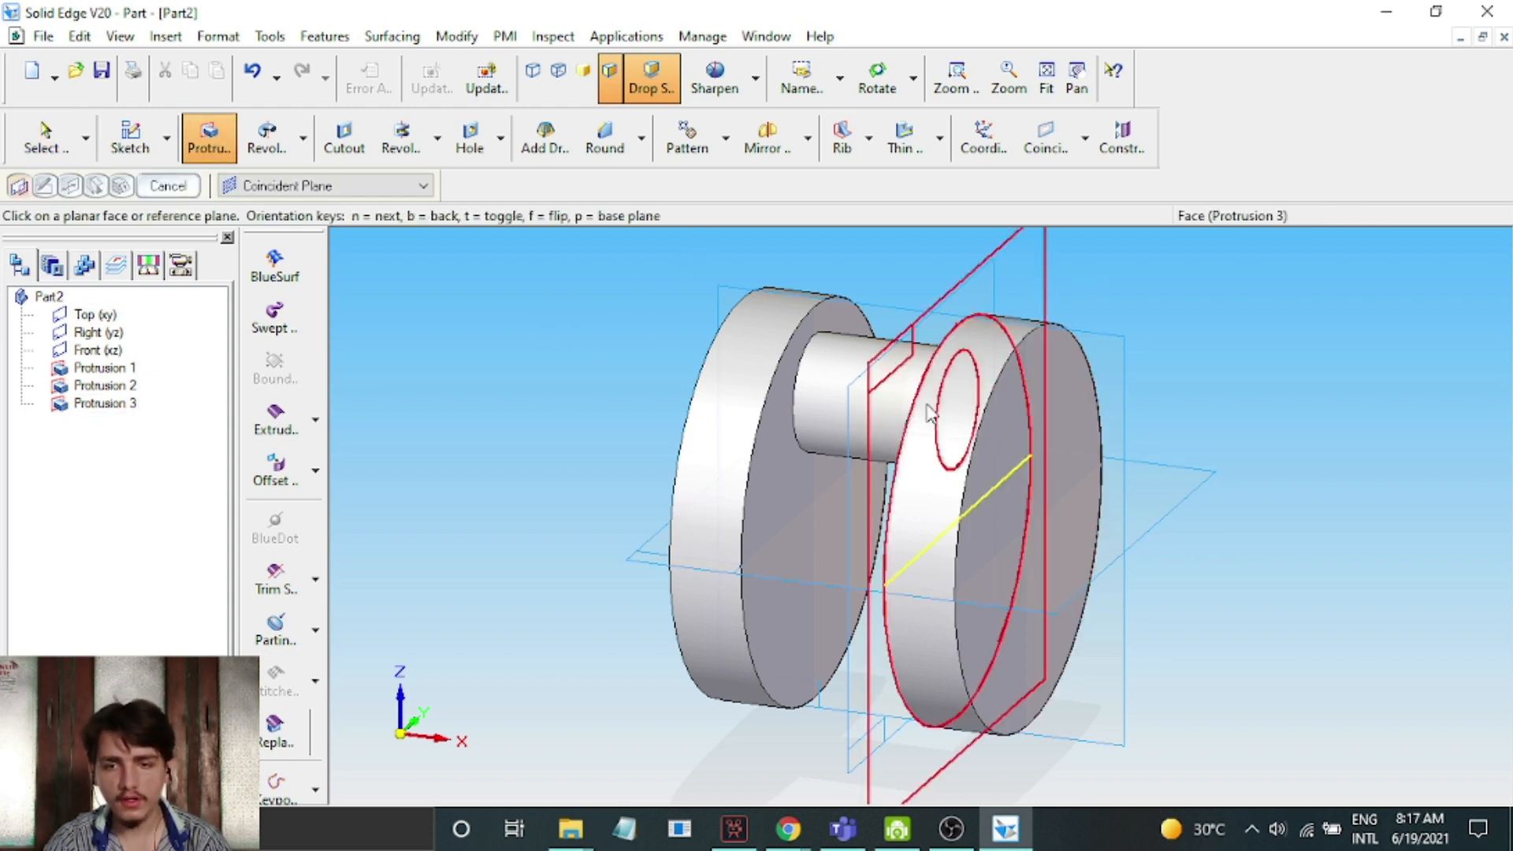
left_click(1024, 418)
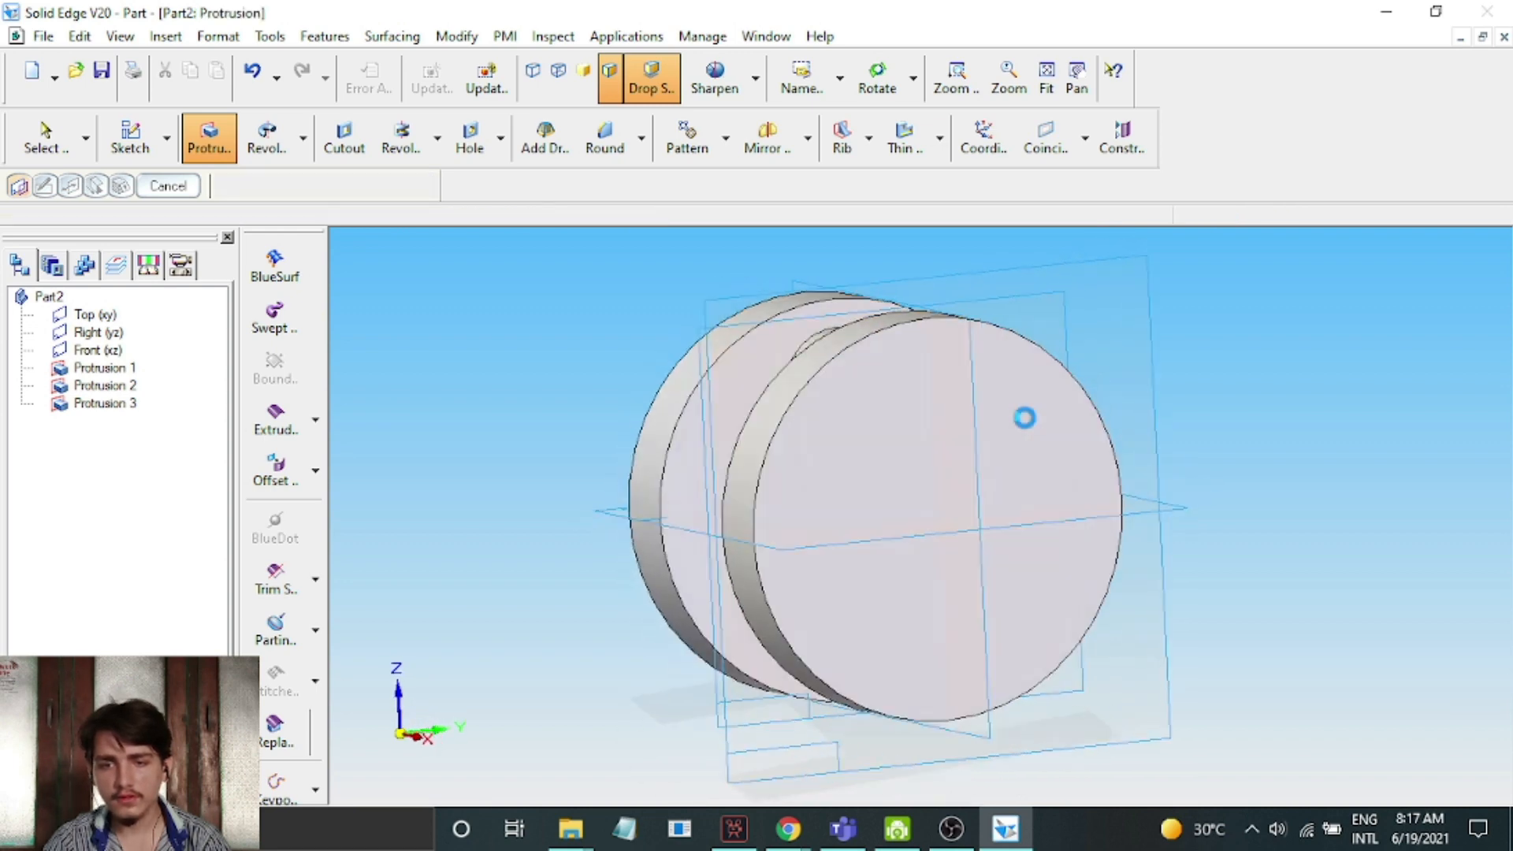
left_click(718, 142)
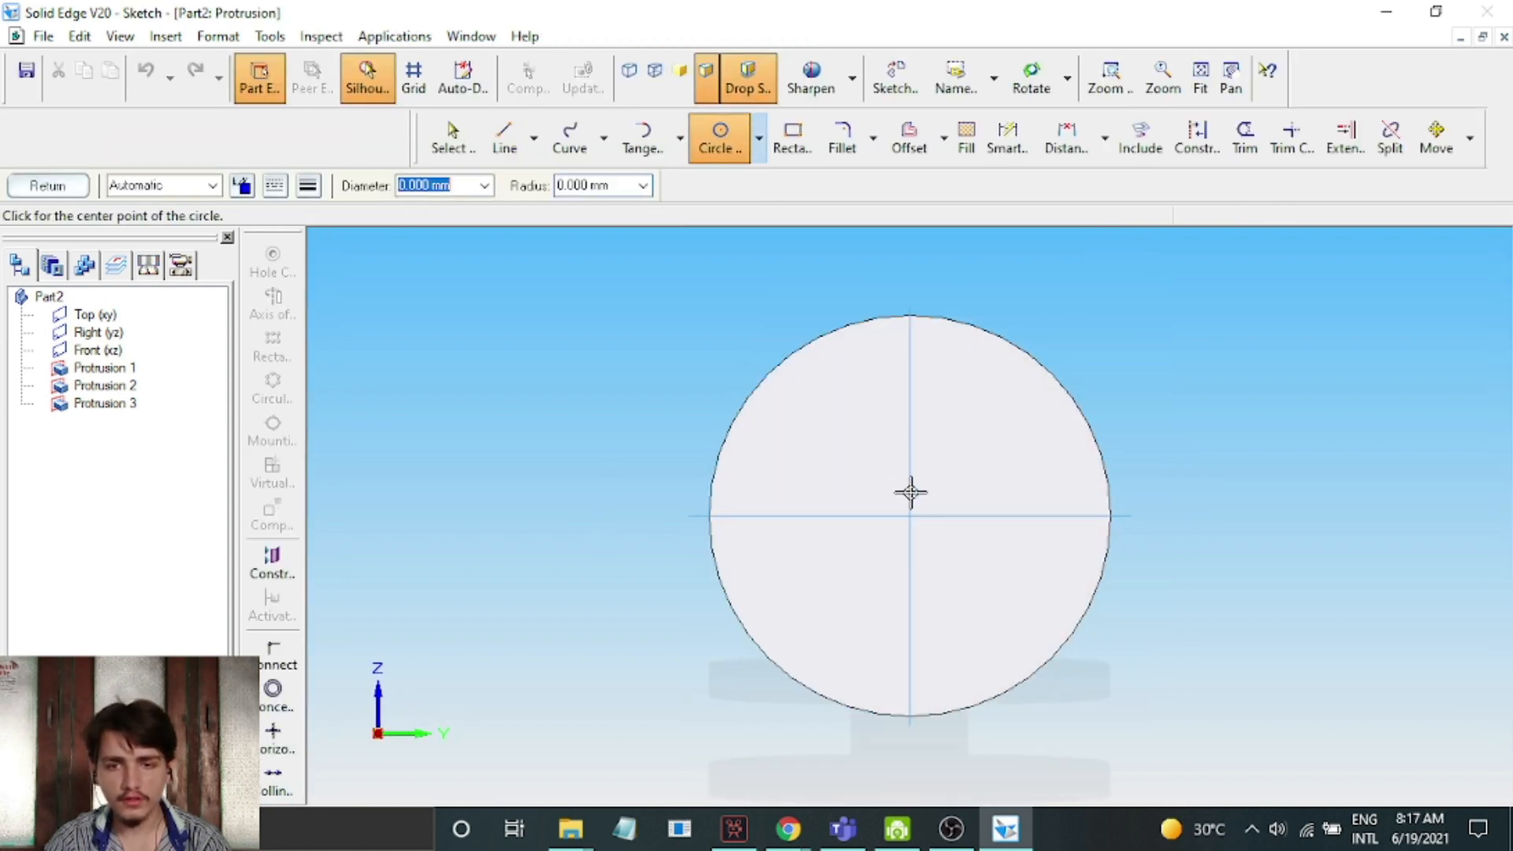
left_click(911, 518)
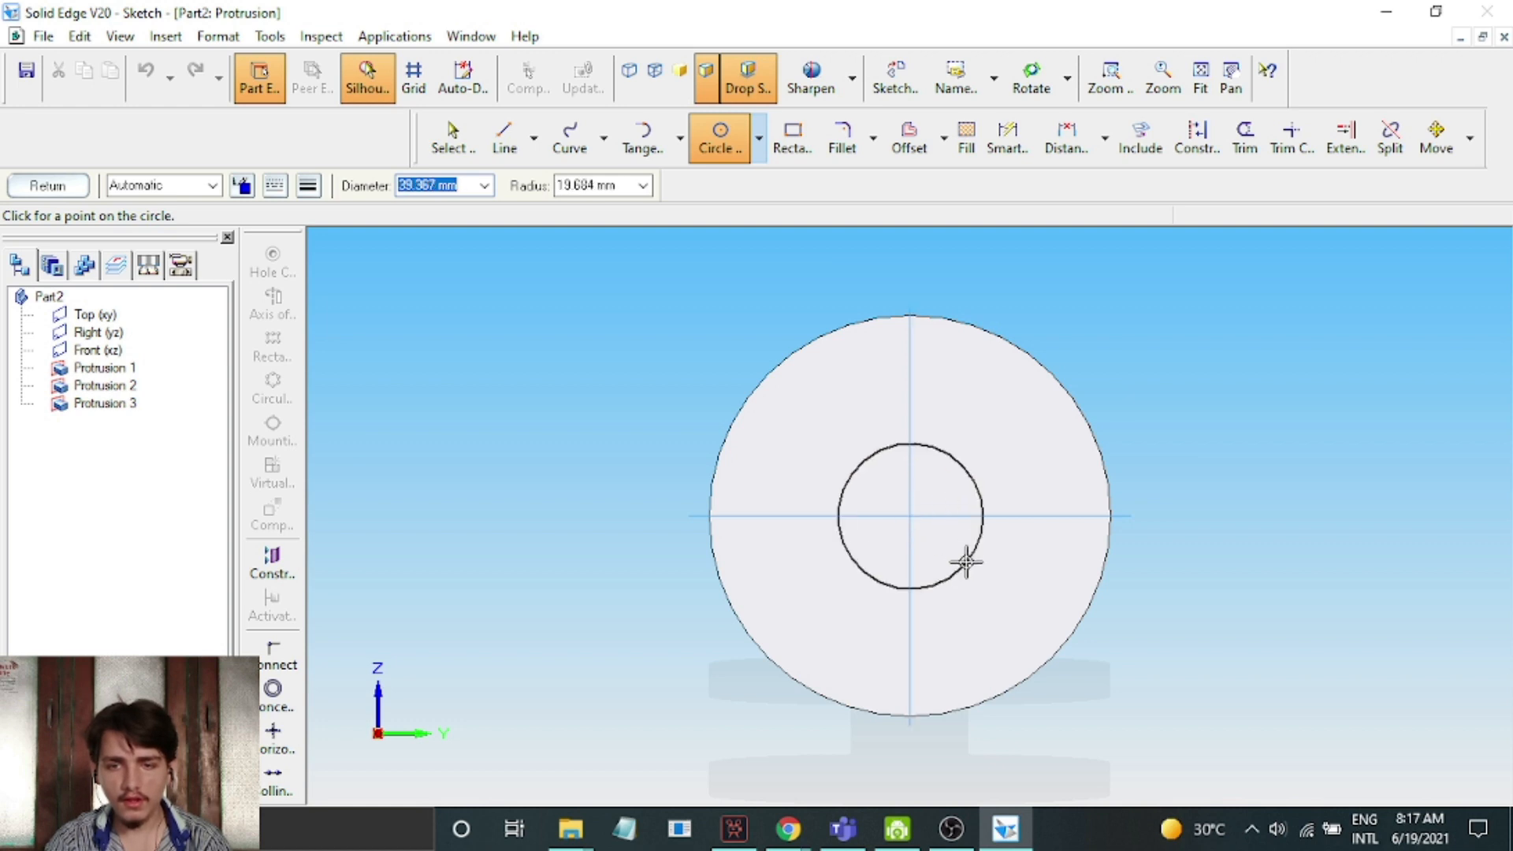
left_click(959, 562)
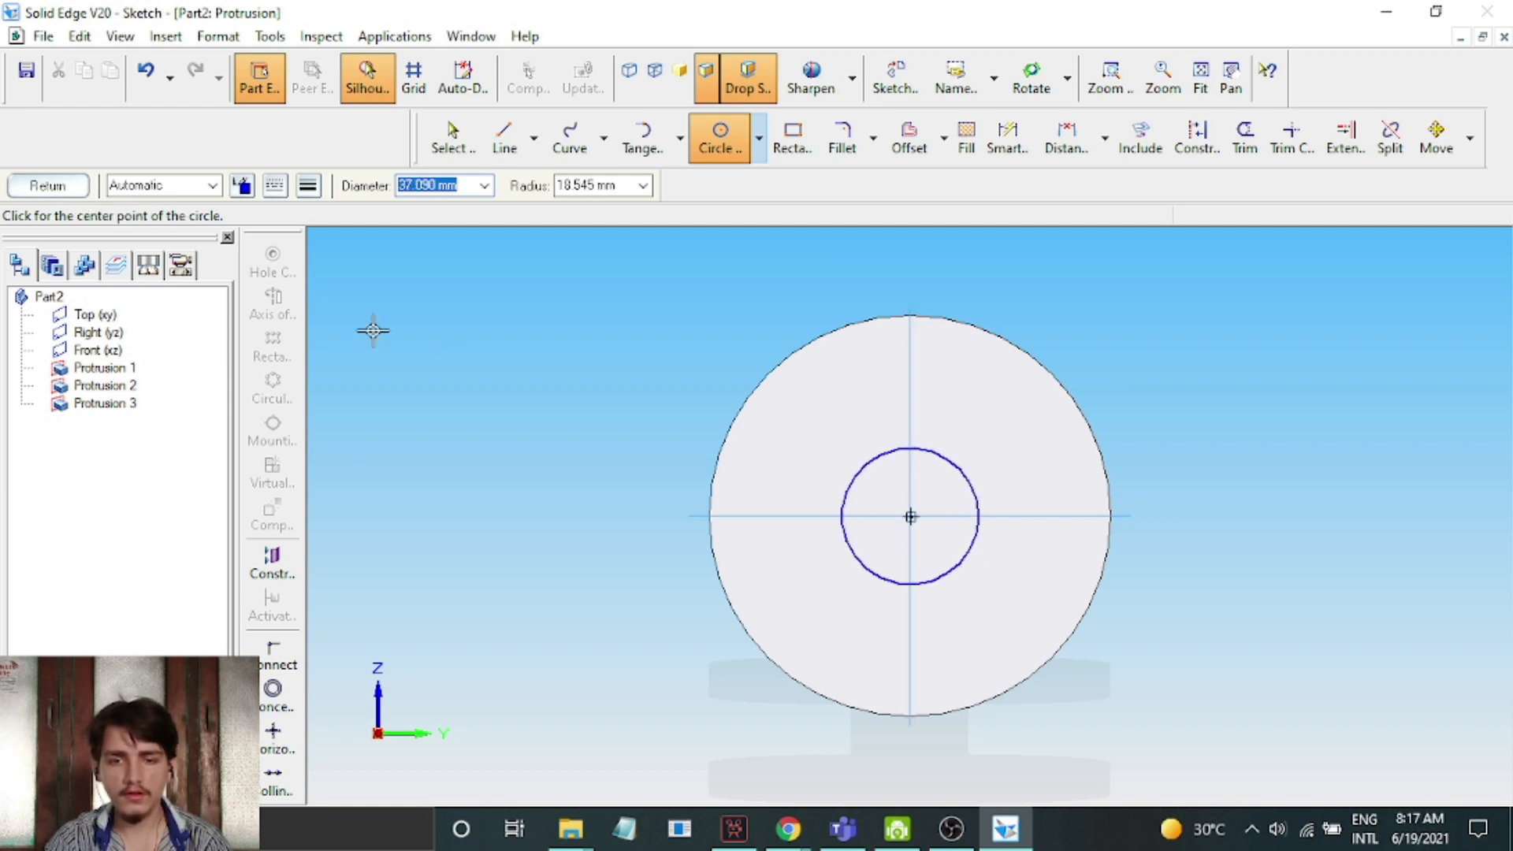
left_click(45, 189)
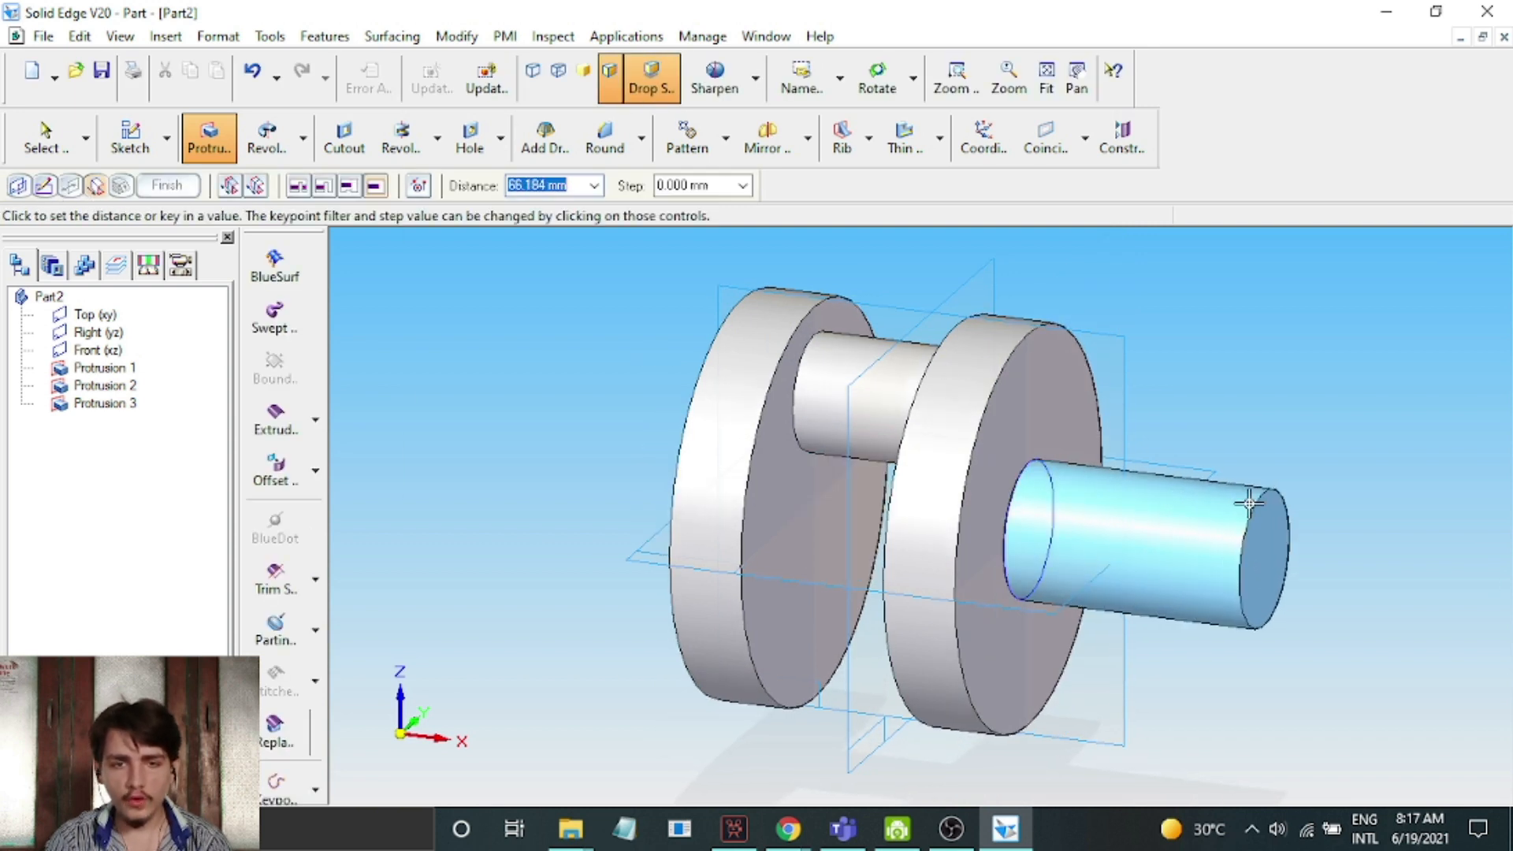
Extrude the central circle 100 mm outward from the second disc to form a shaft and finish the protrusion
type("100")
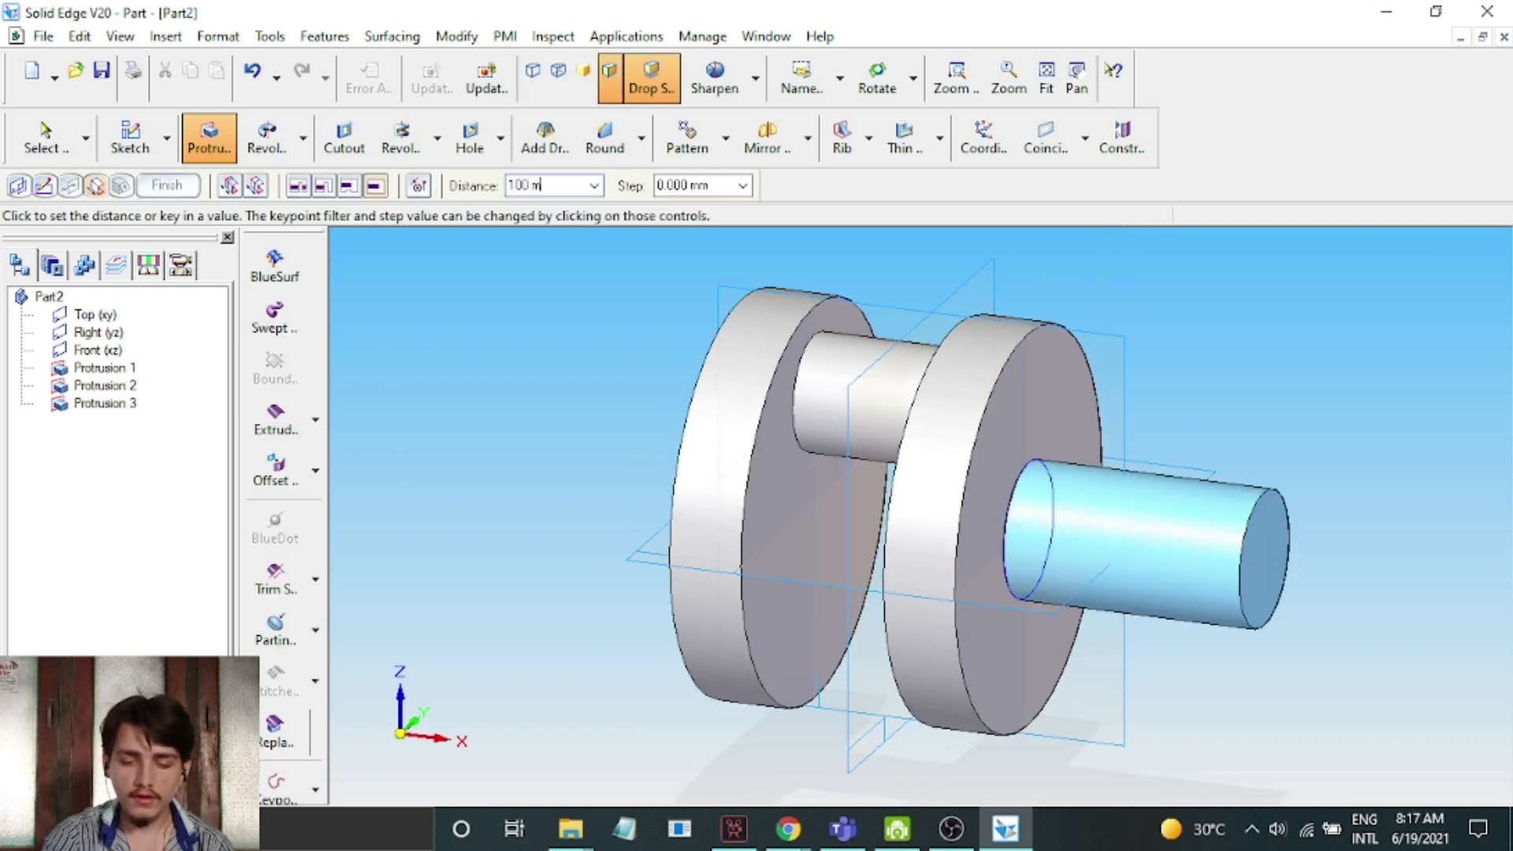
key("Return")
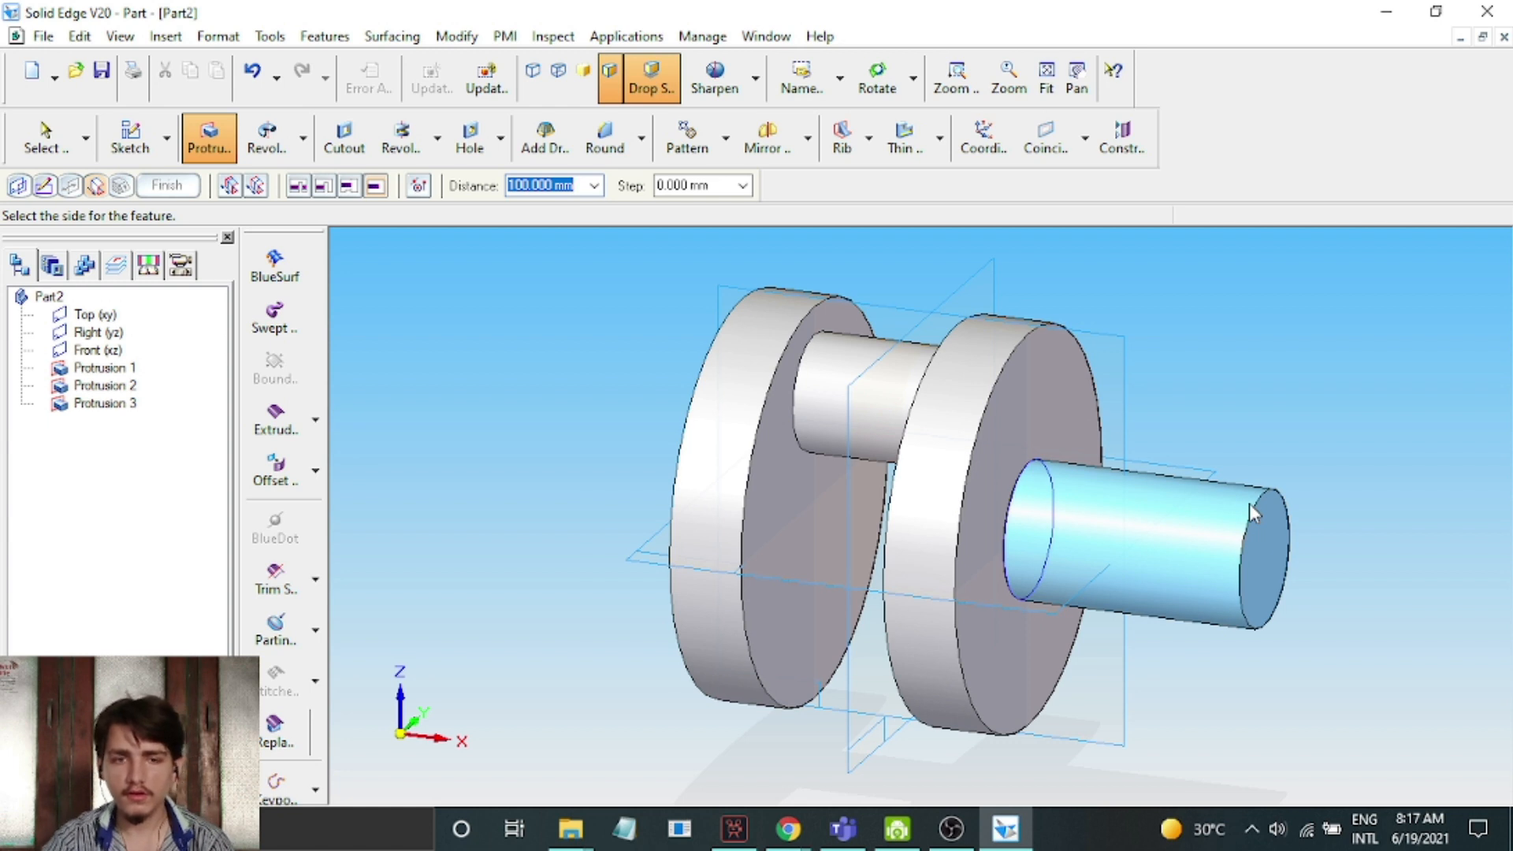
left_click(1305, 473)
left_click(163, 187)
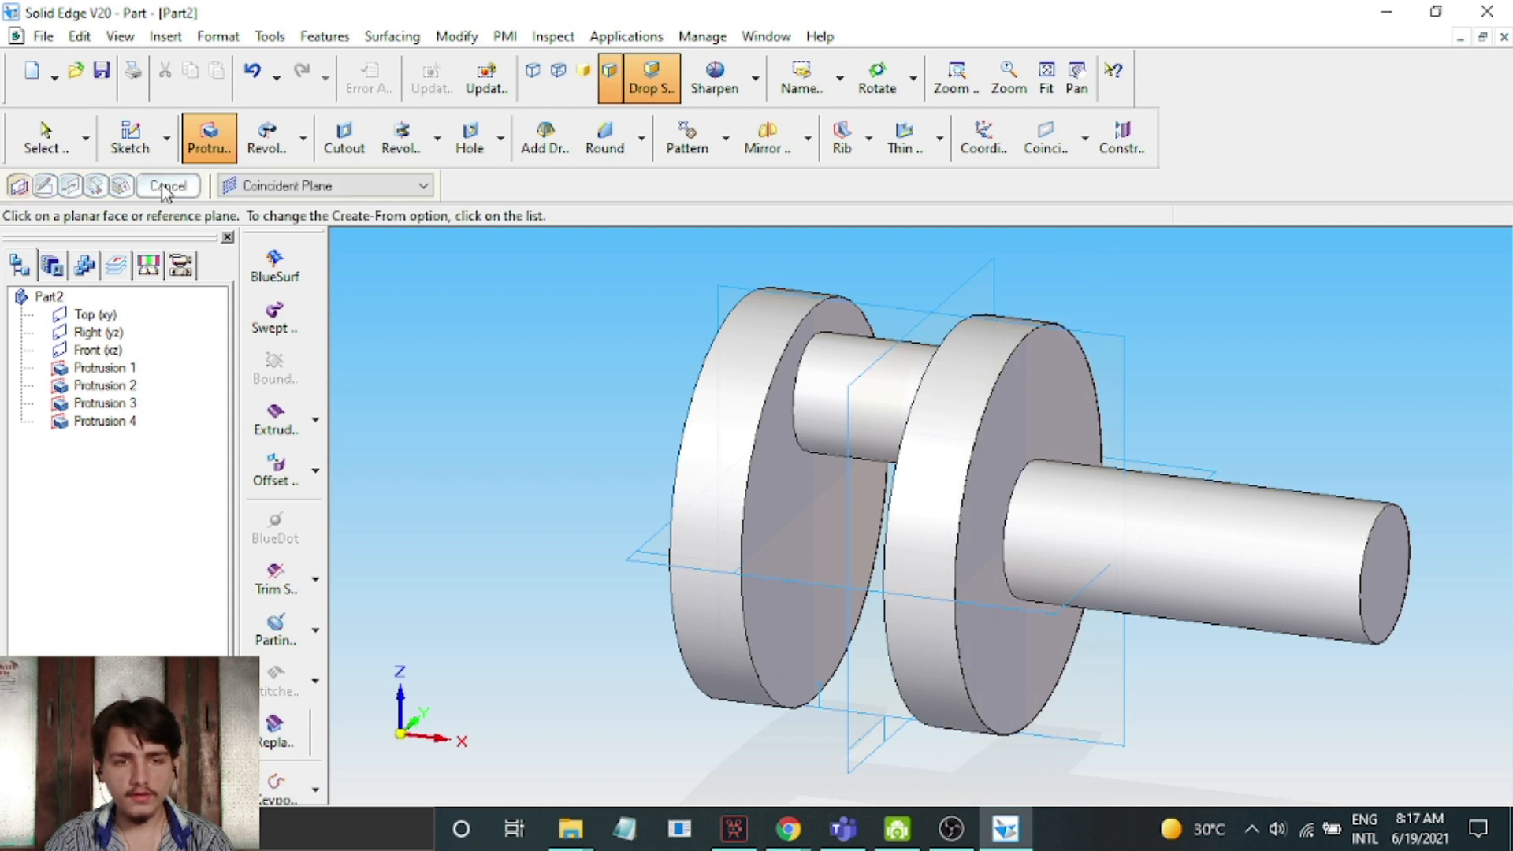
left_click(164, 189)
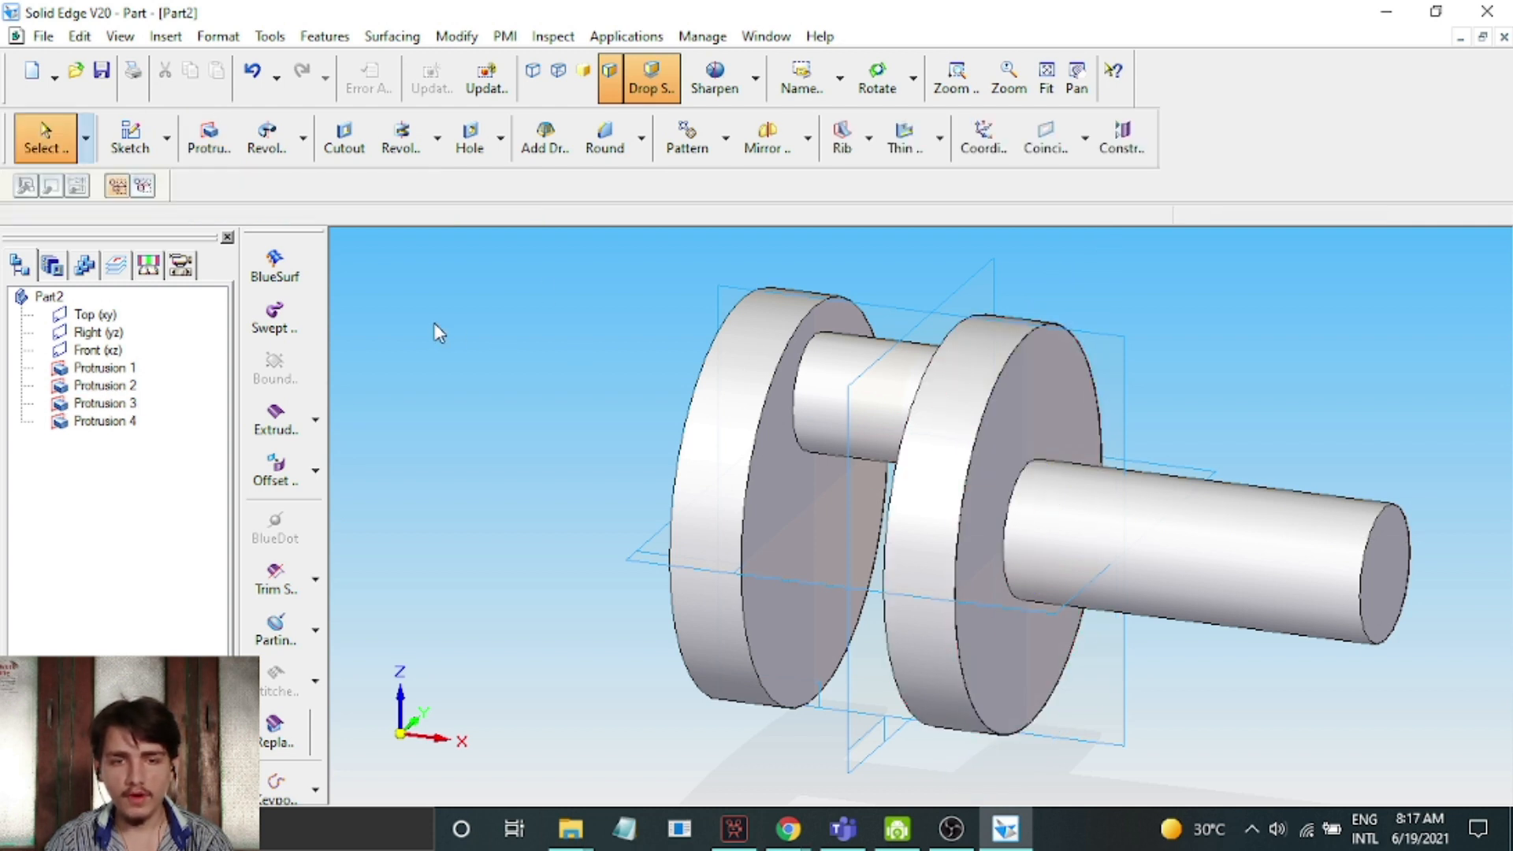
Sketch a circle about 37 mm in diameter at the centre of the first disc's outer face and finish the sketch
left_click(877, 77)
left_click_drag(1168, 324, 1402, 334)
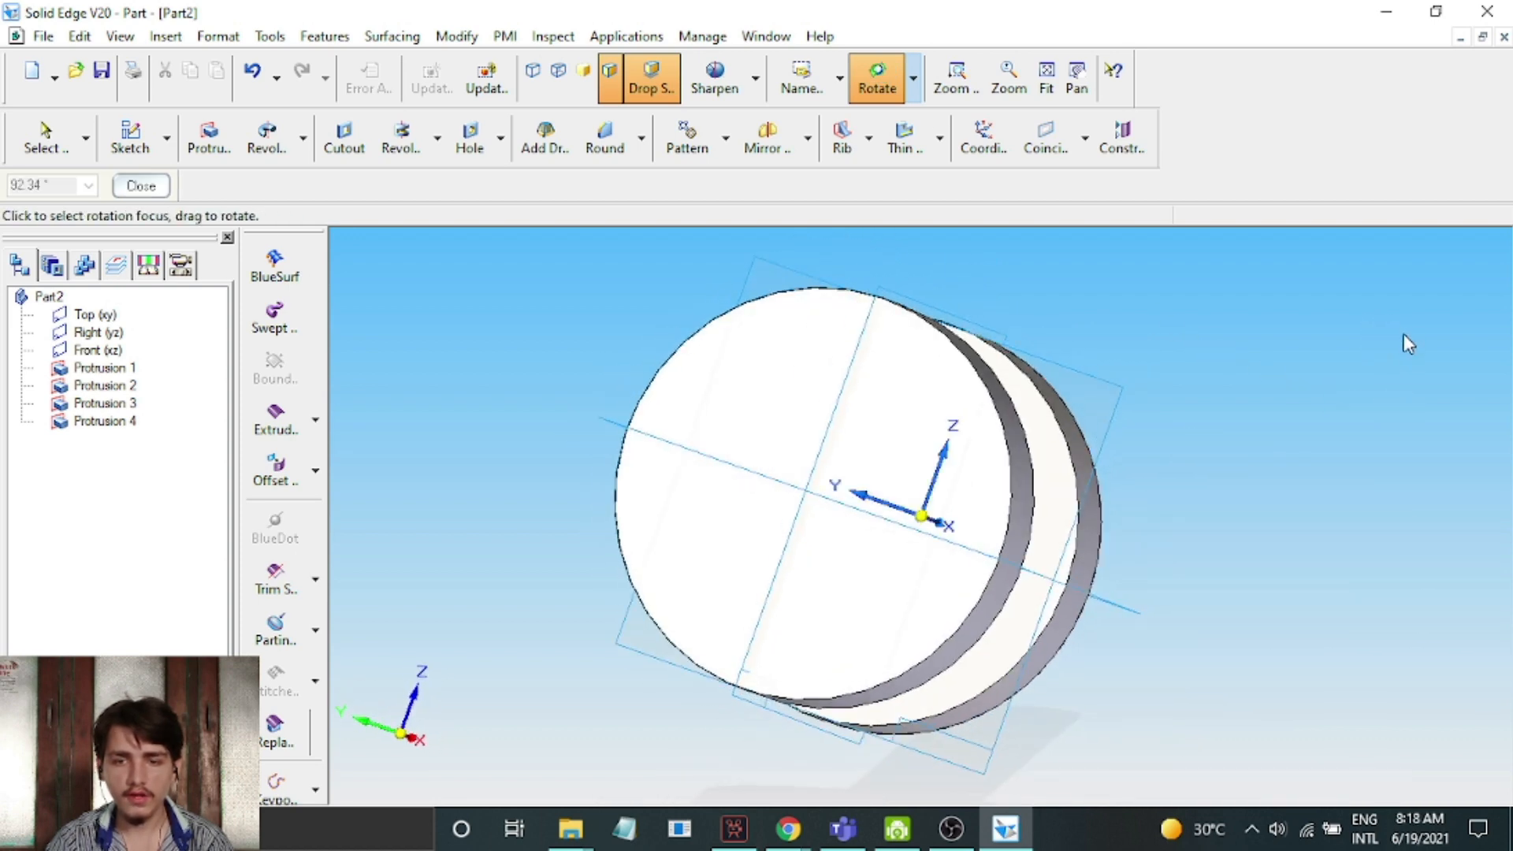
left_click(208, 138)
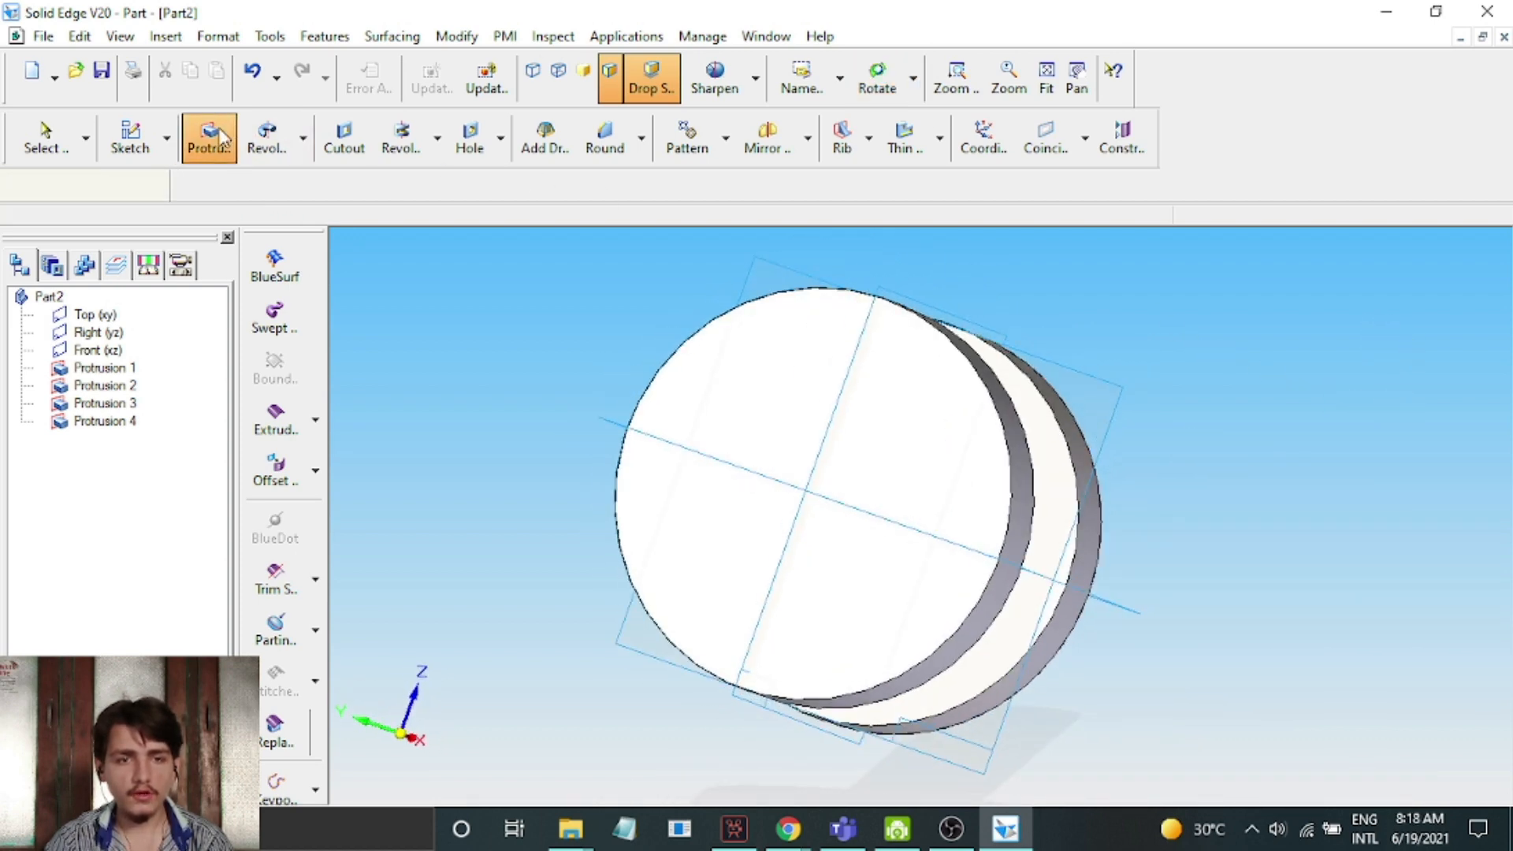
left_click(753, 382)
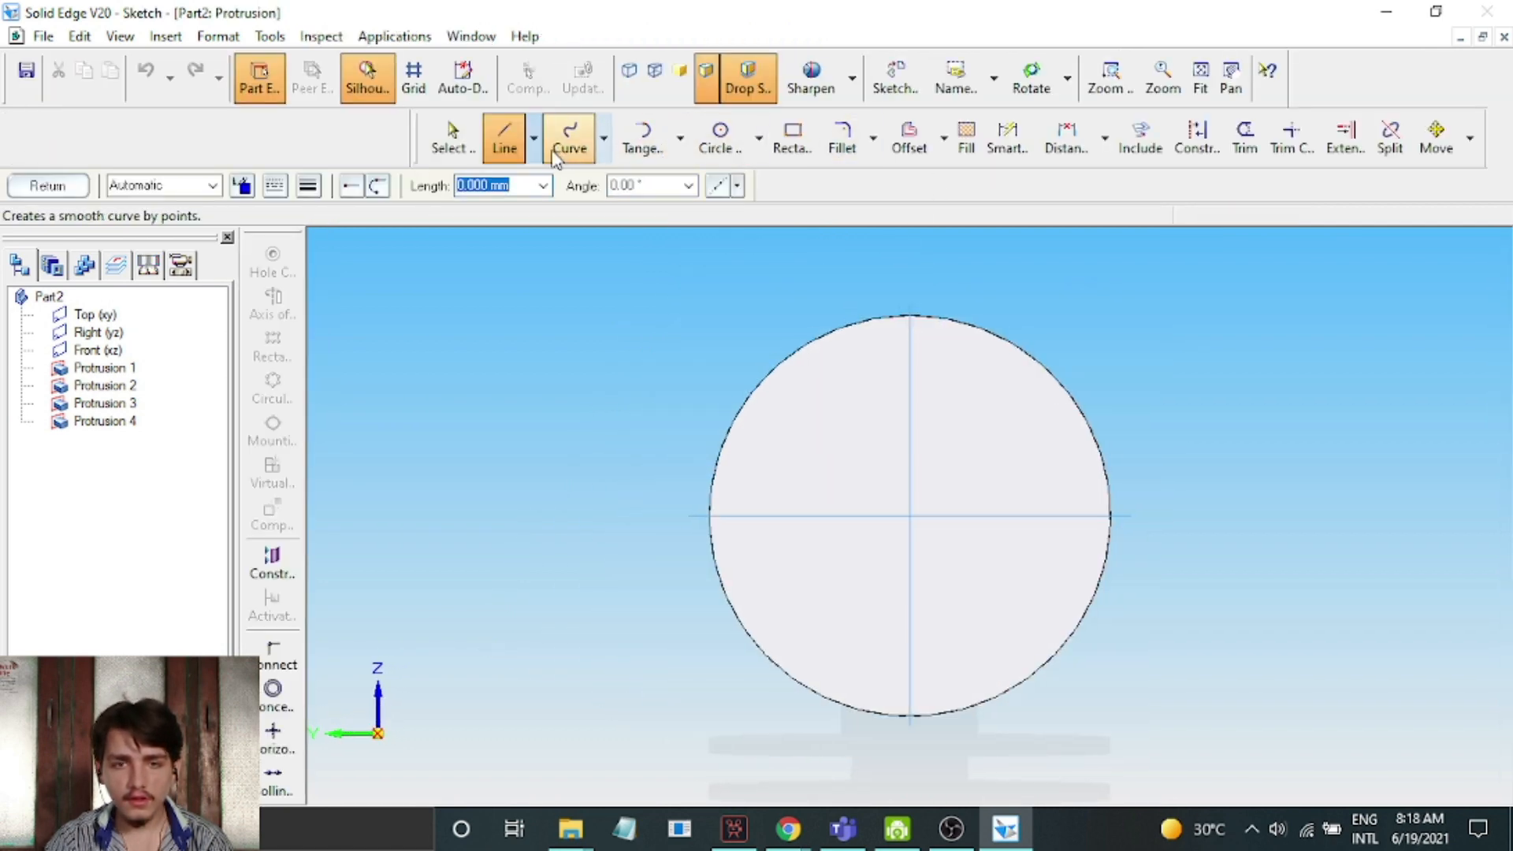
left_click(708, 153)
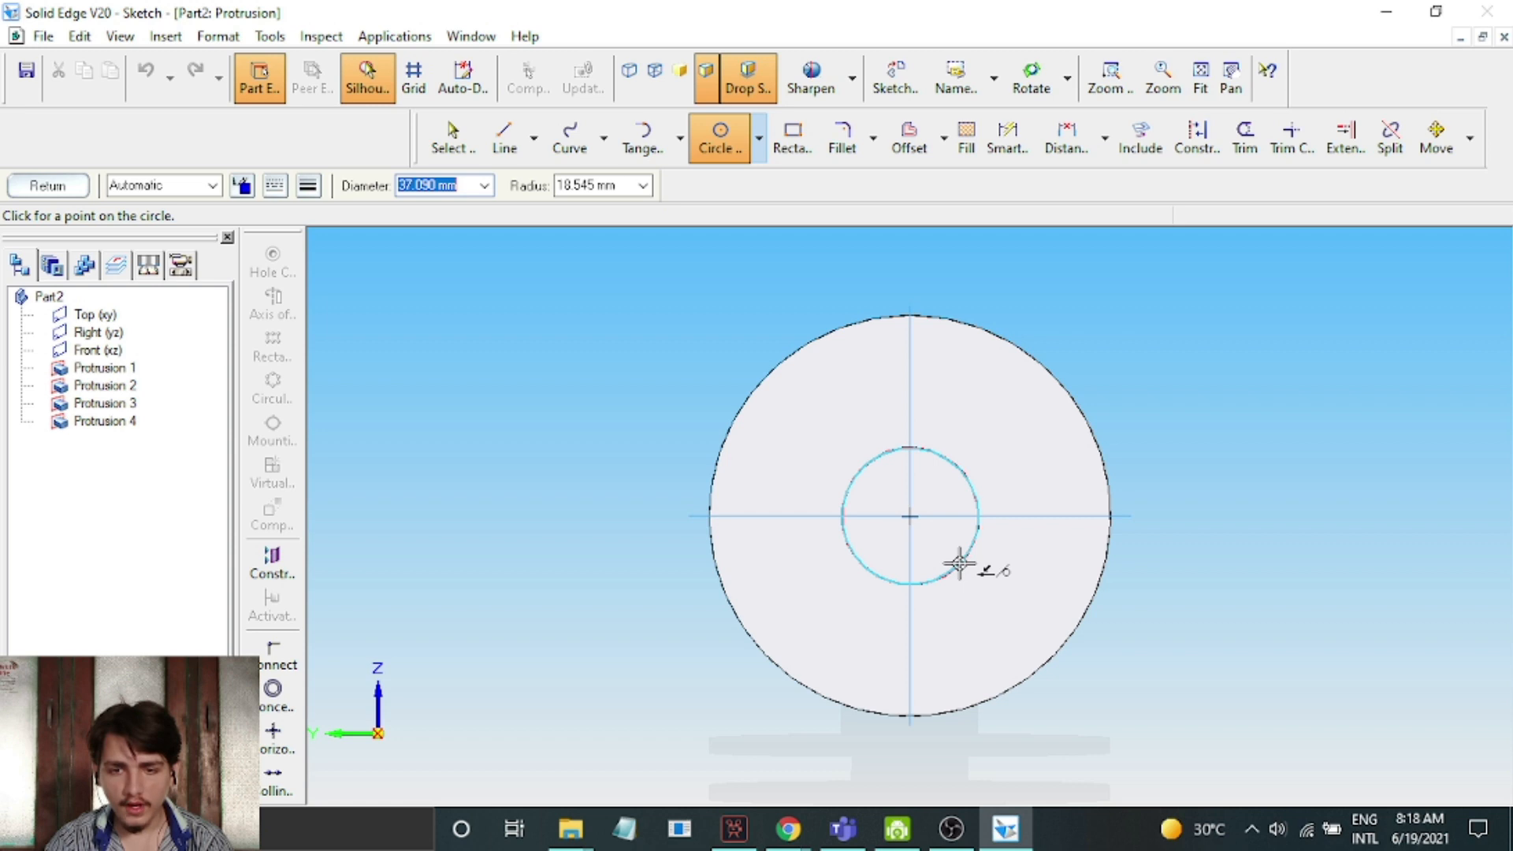
left_click(960, 563)
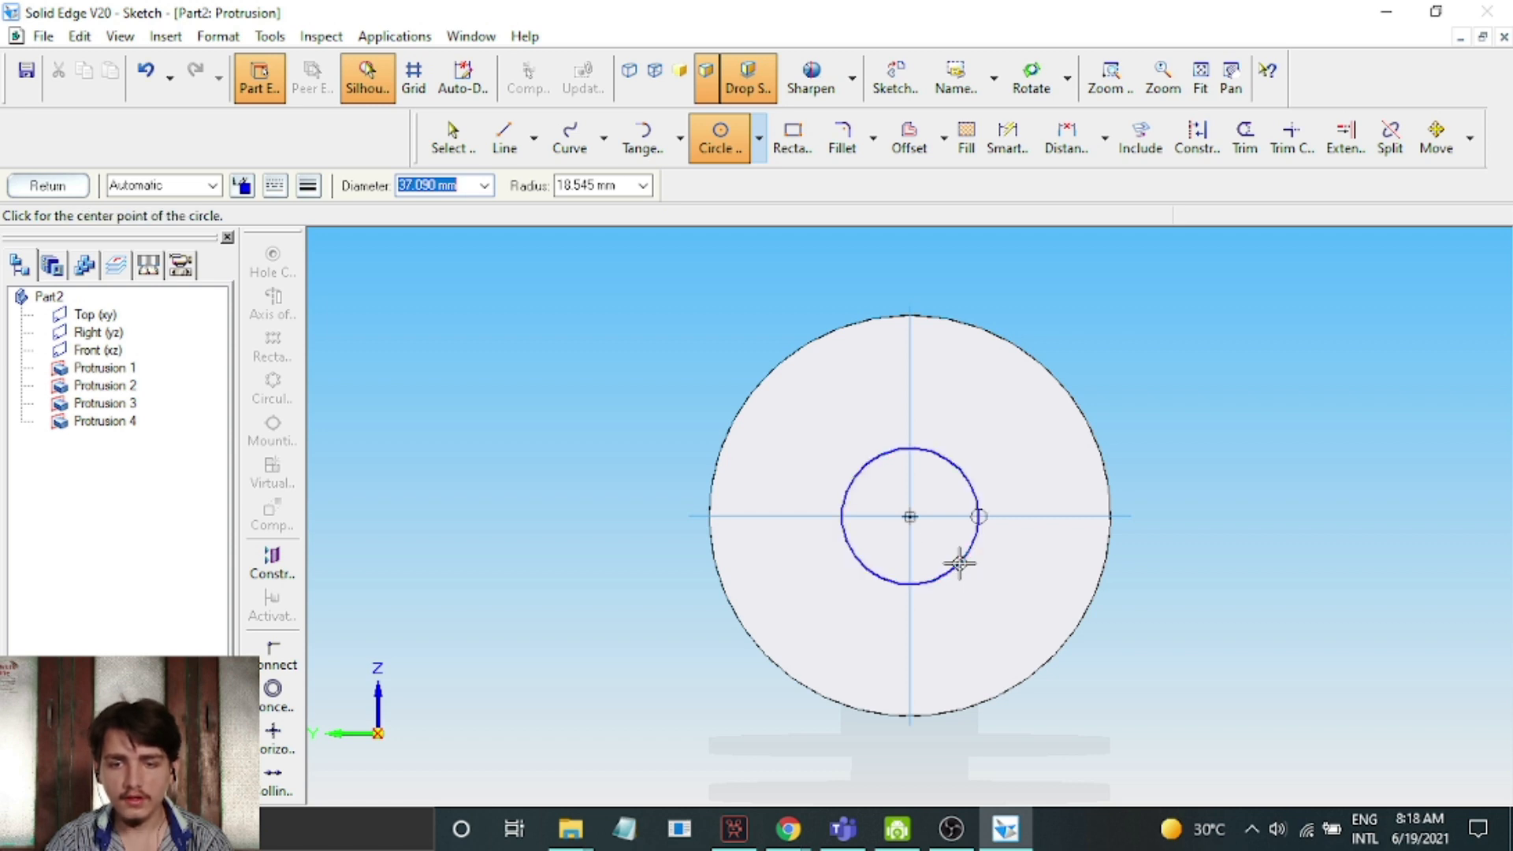
left_click(29, 189)
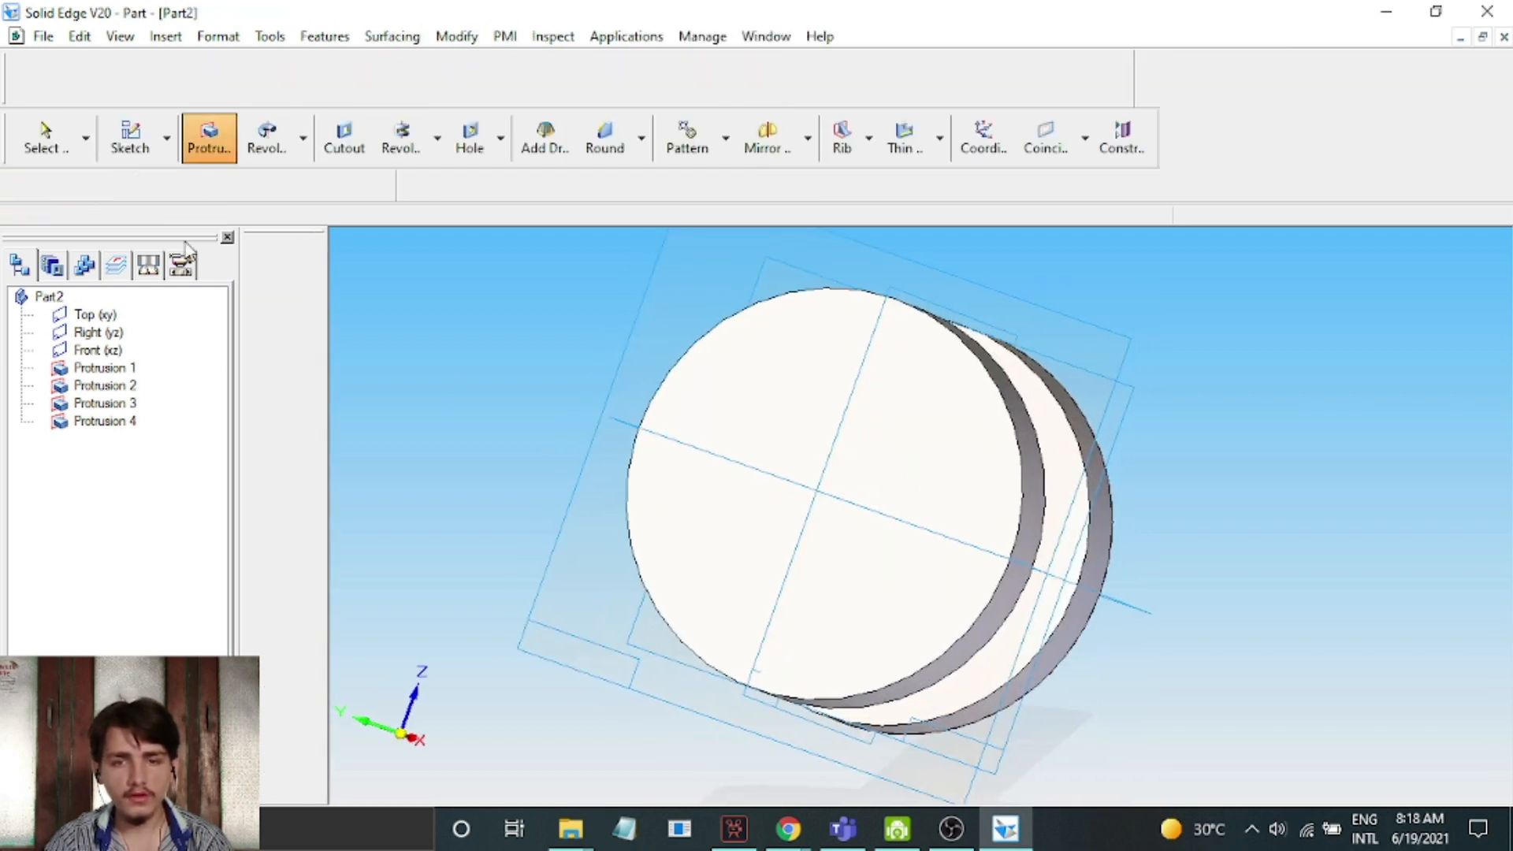
Extrude the circle 100 mm outward from the first disc to form the opposite shaft and finish the protrusion
left_click(869, 82)
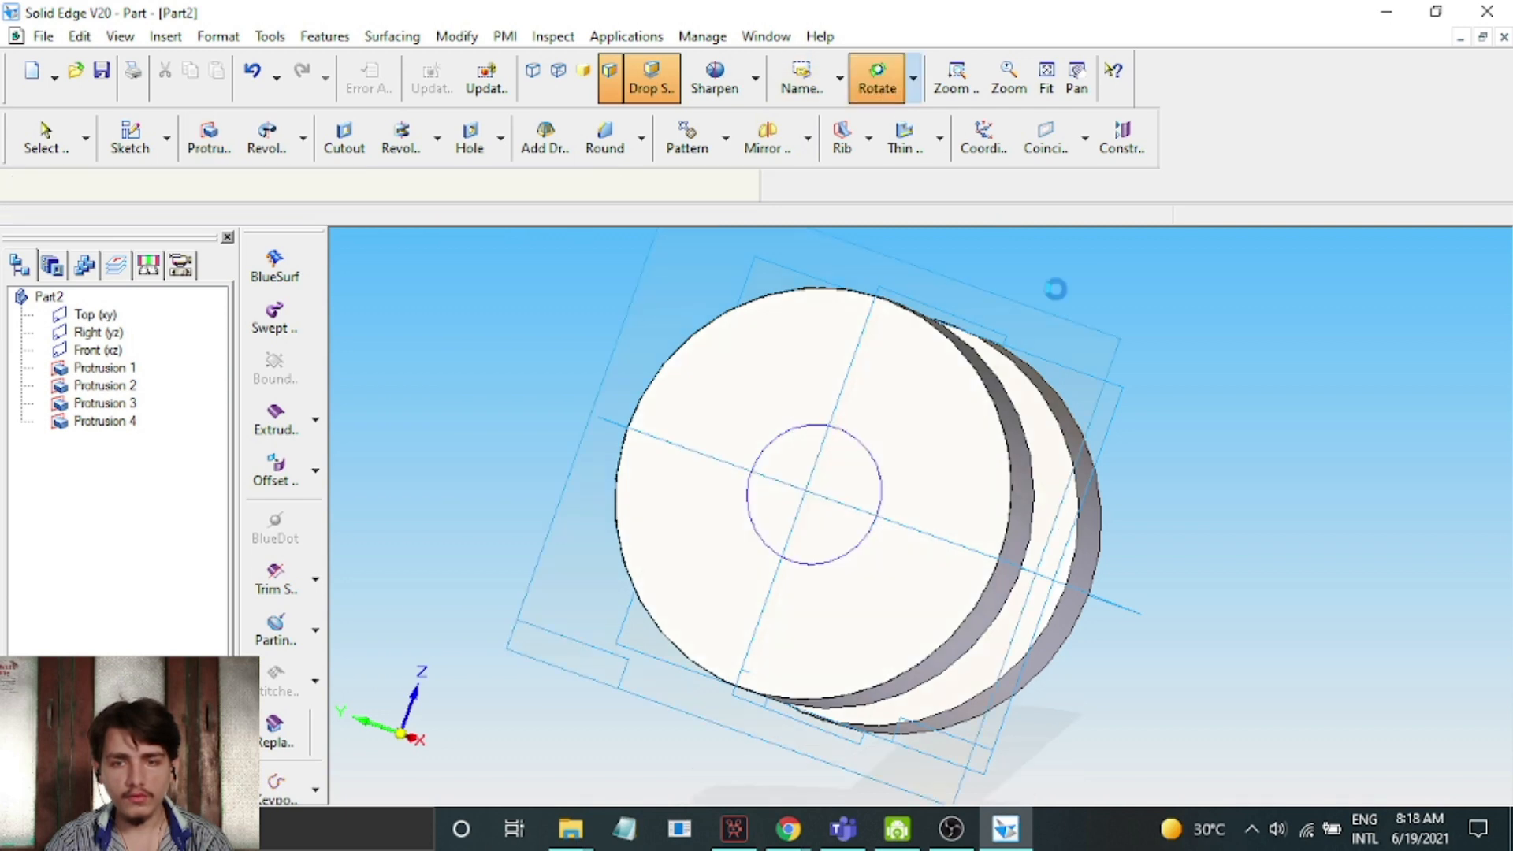
left_click_drag(1228, 530, 1078, 526)
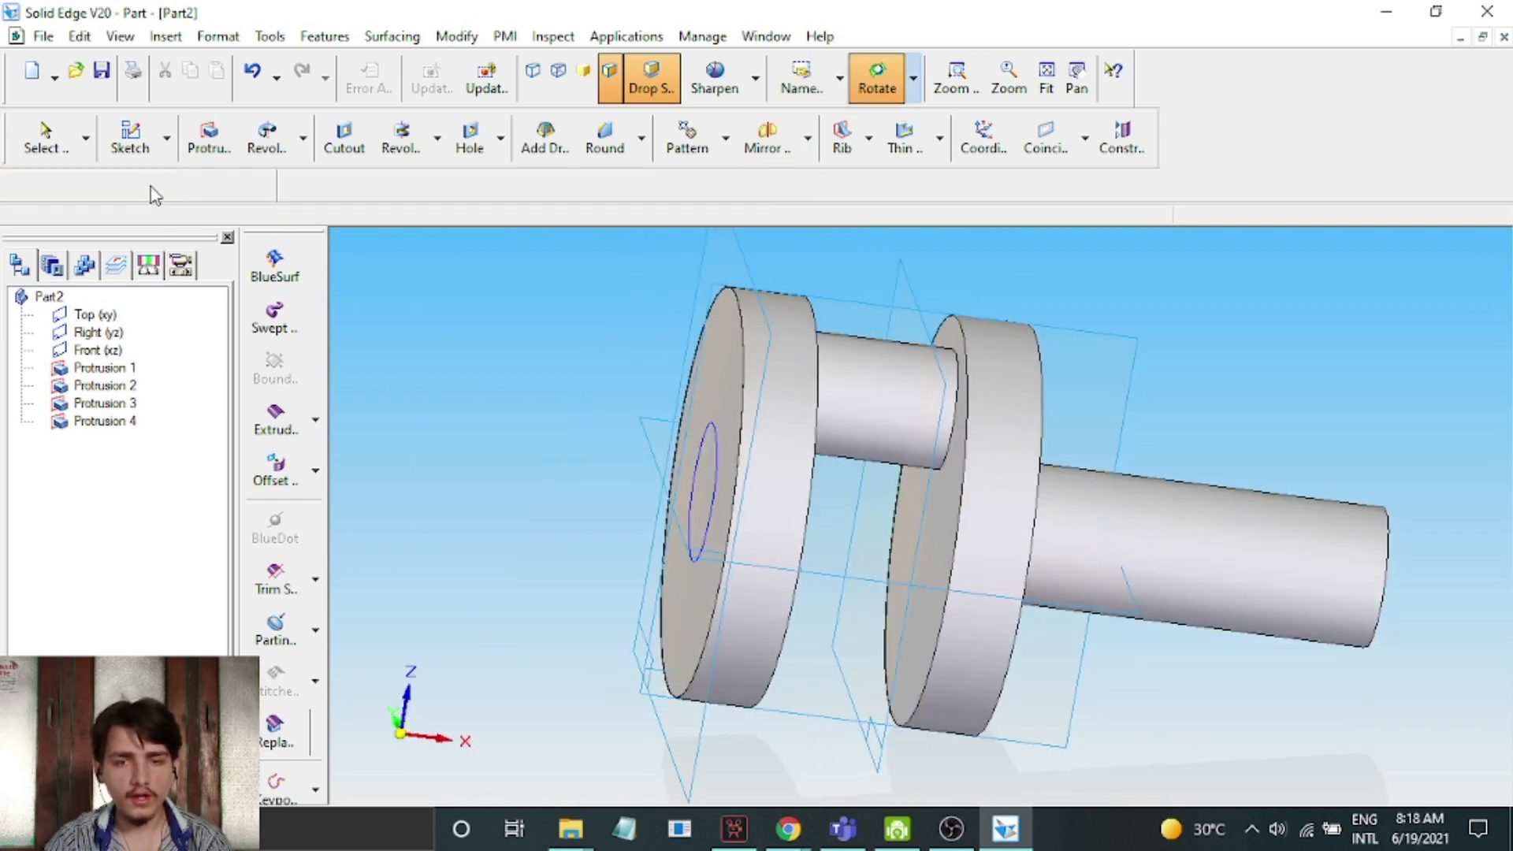
left_click(143, 187)
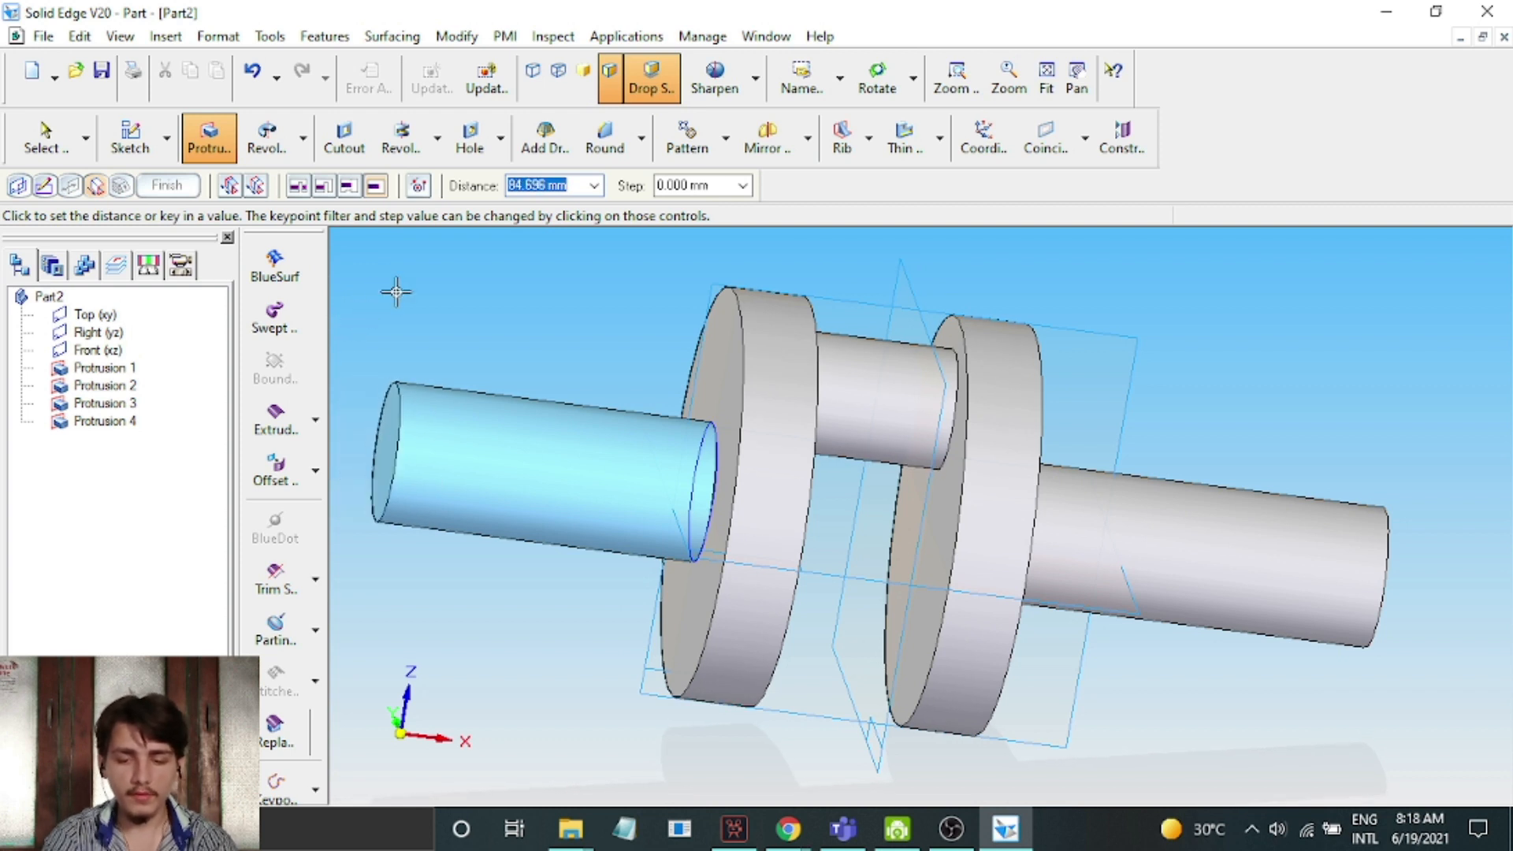
key("Return")
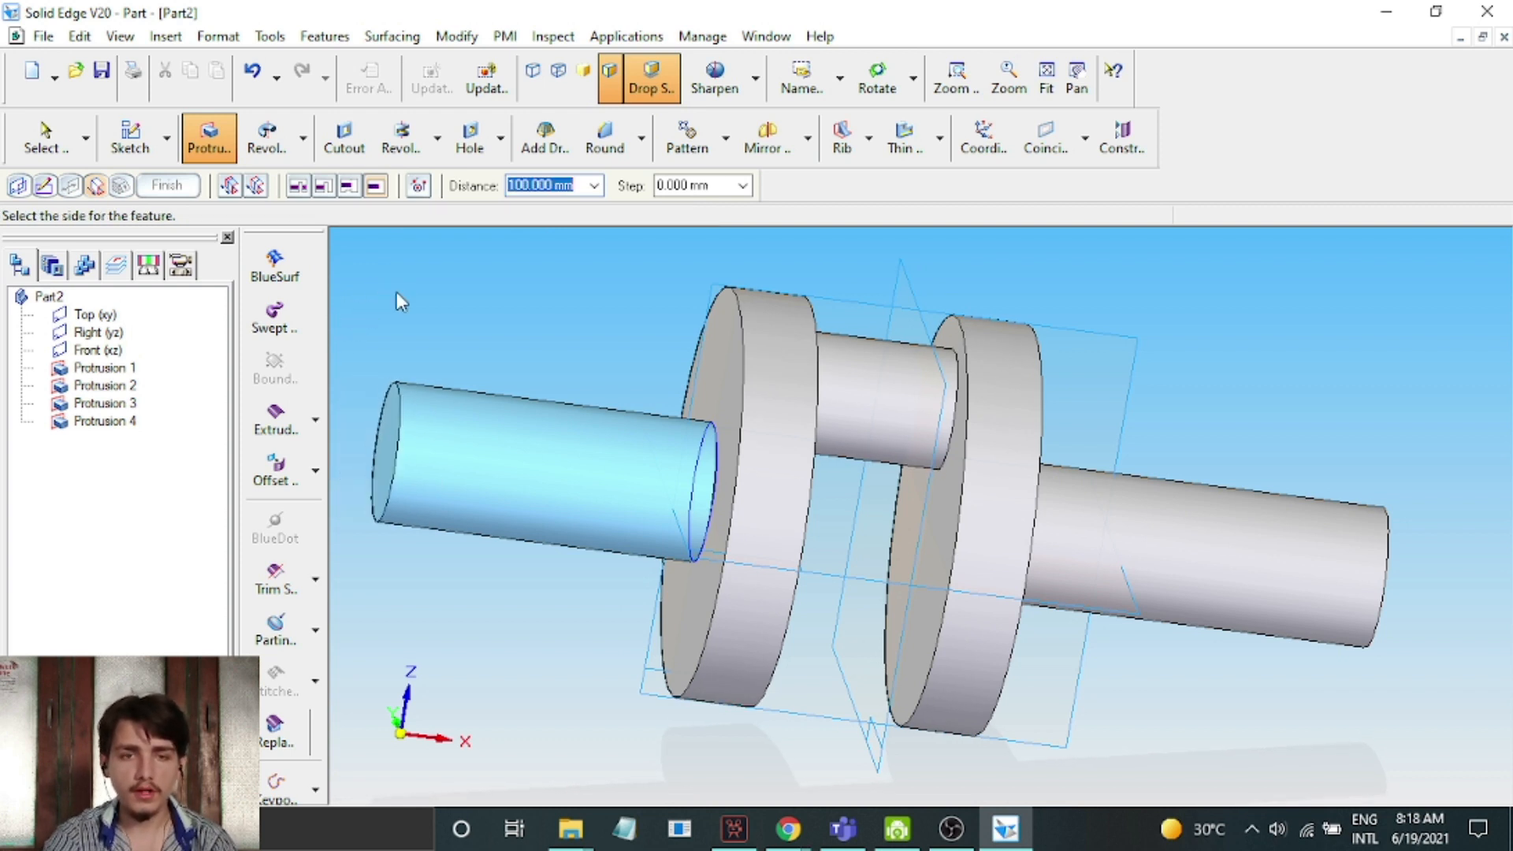
left_click(395, 292)
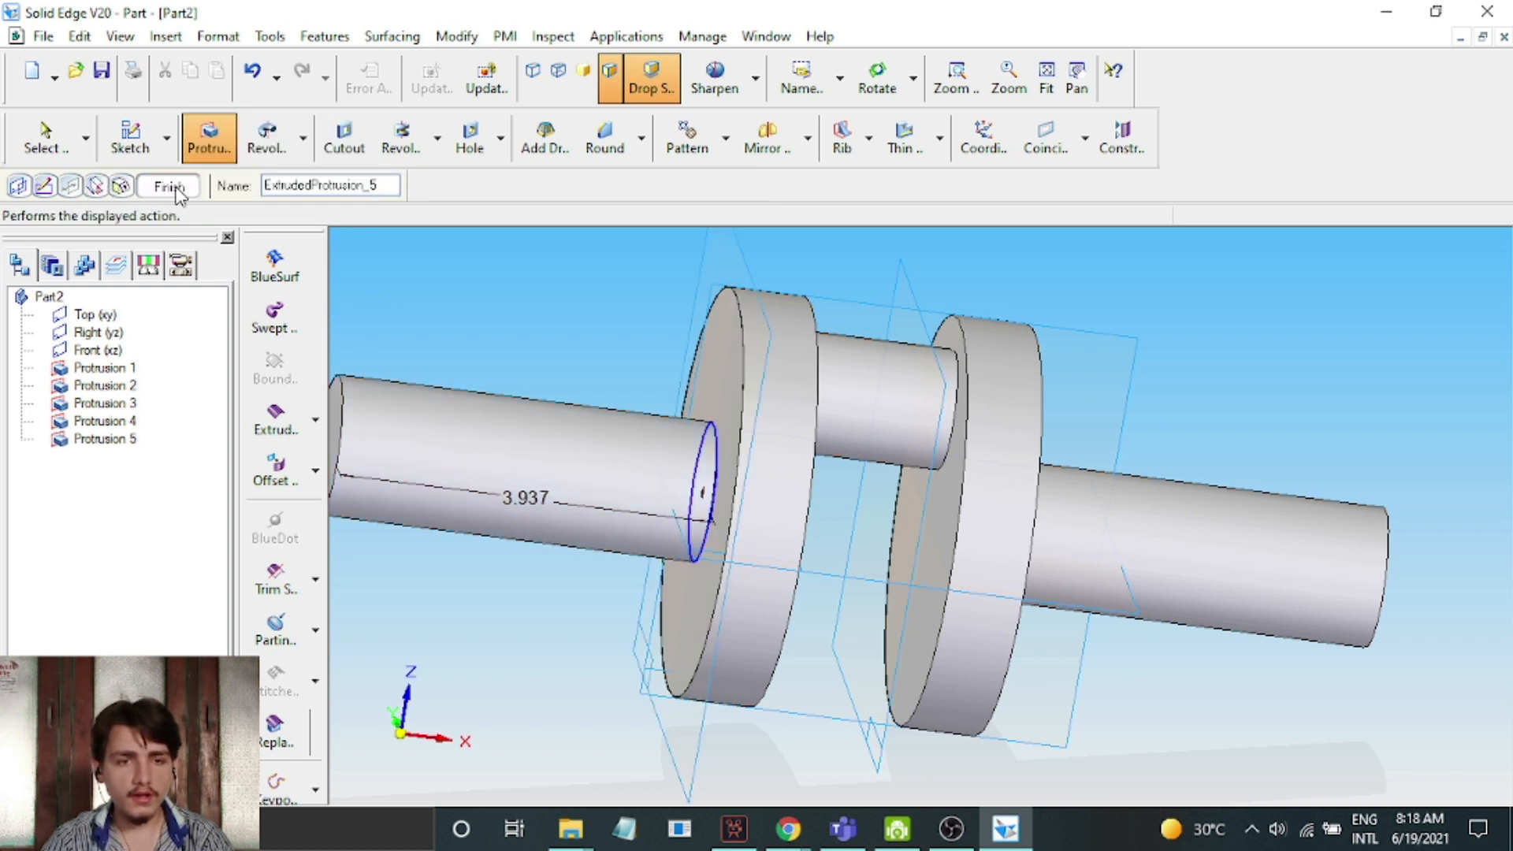
left_click(168, 187)
left_click(176, 191)
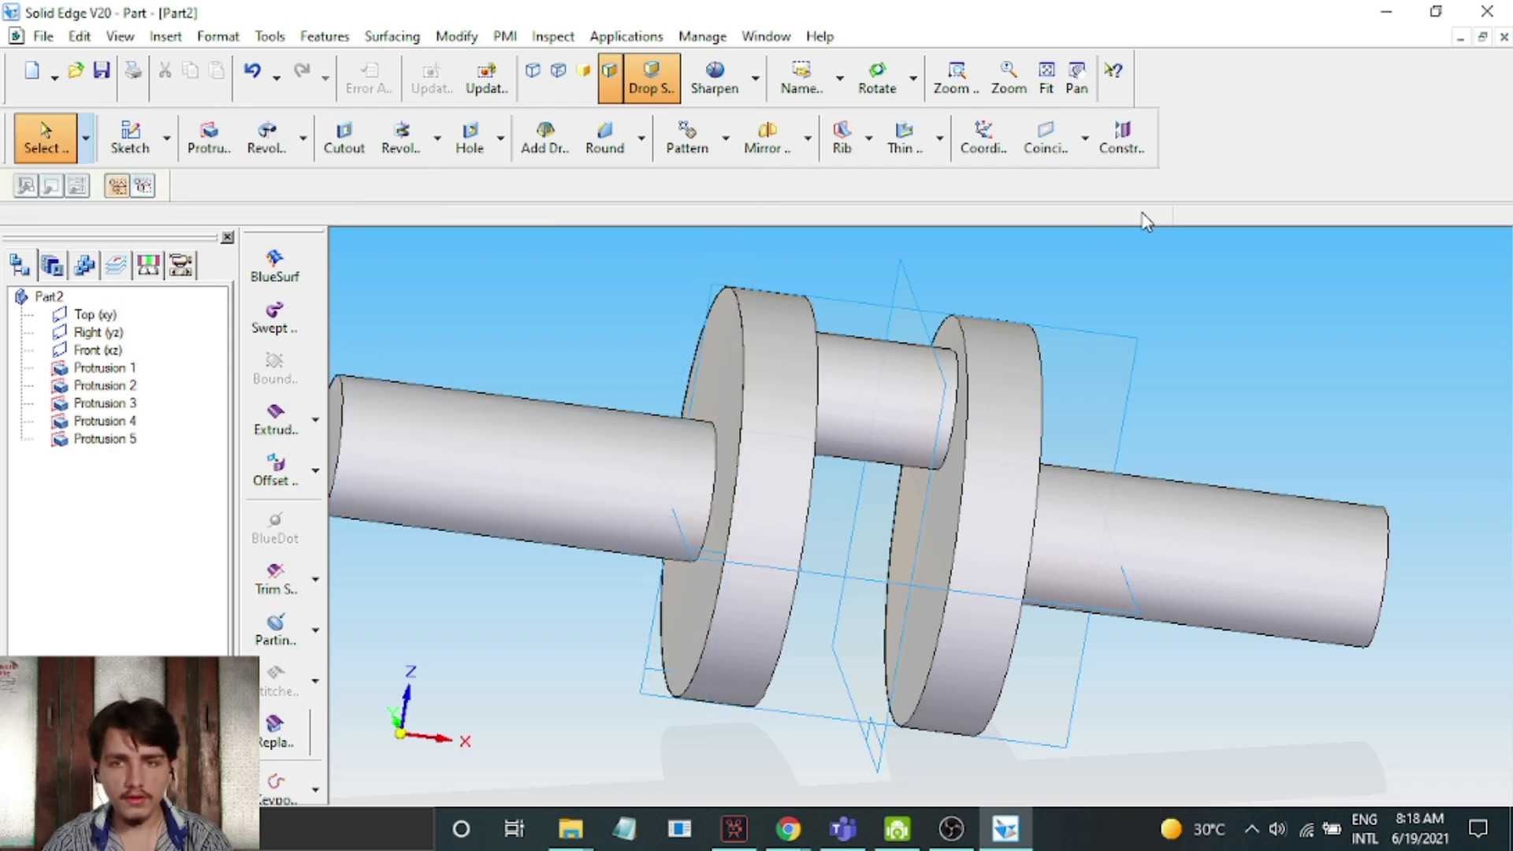
Sketch a circle about 30 mm in diameter, centred on the end face of the first disc's shaft, and finish the sketch
left_click(1046, 89)
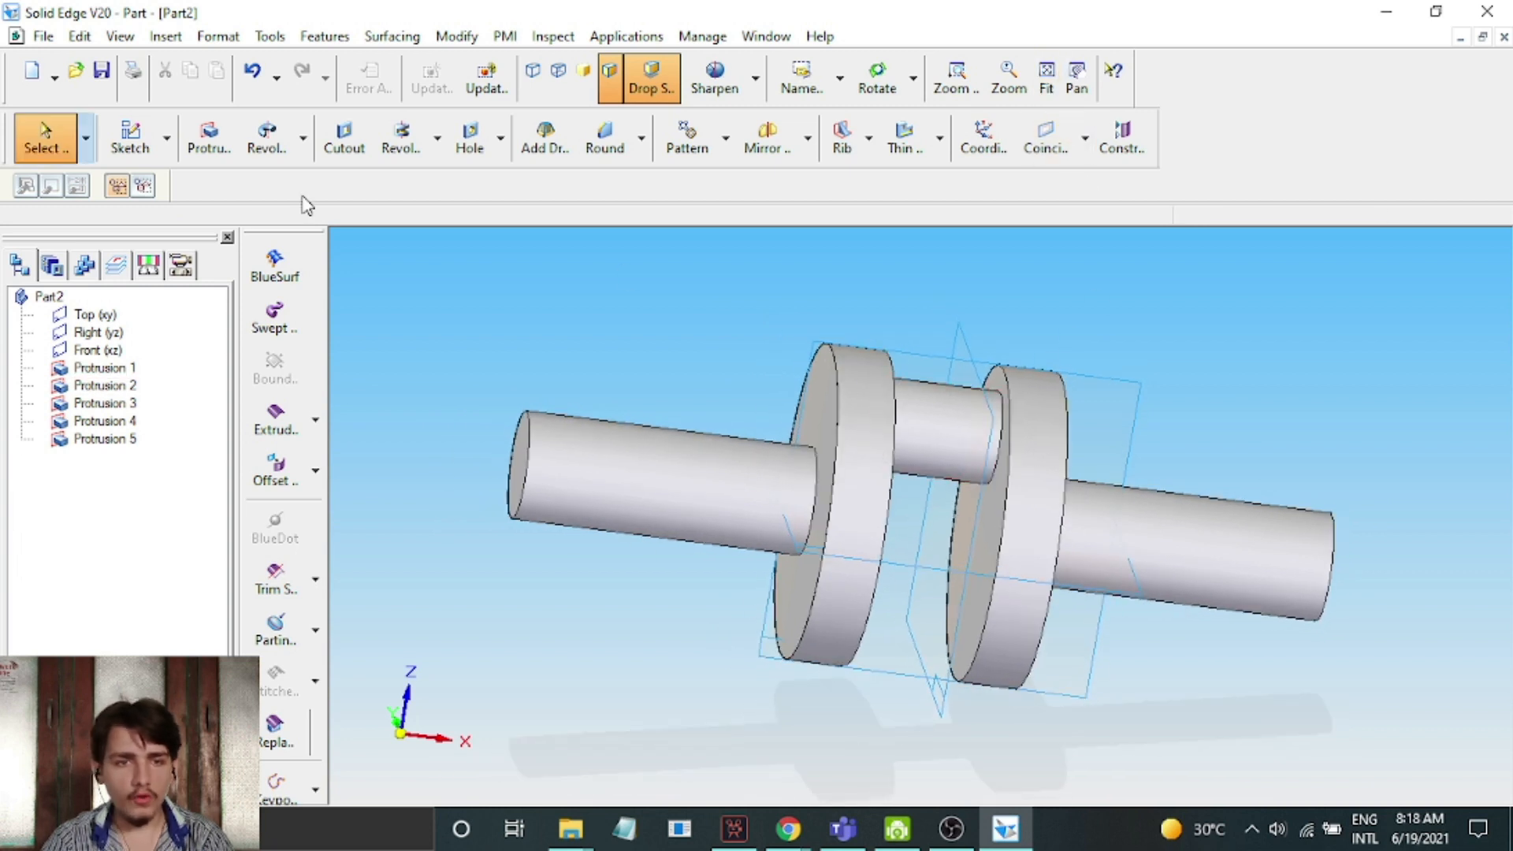
left_click(208, 138)
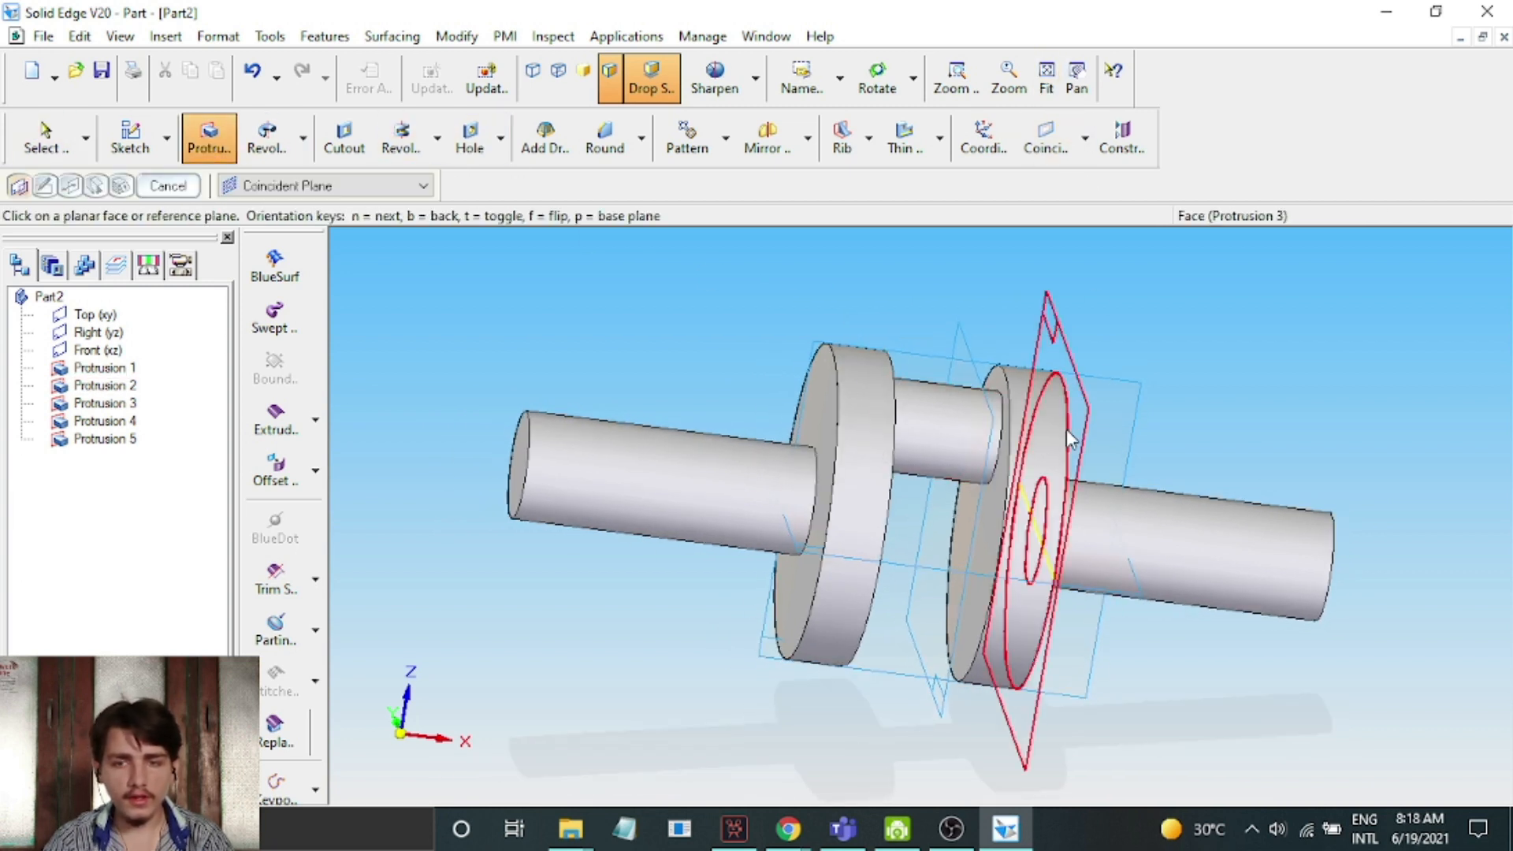
left_click(526, 450)
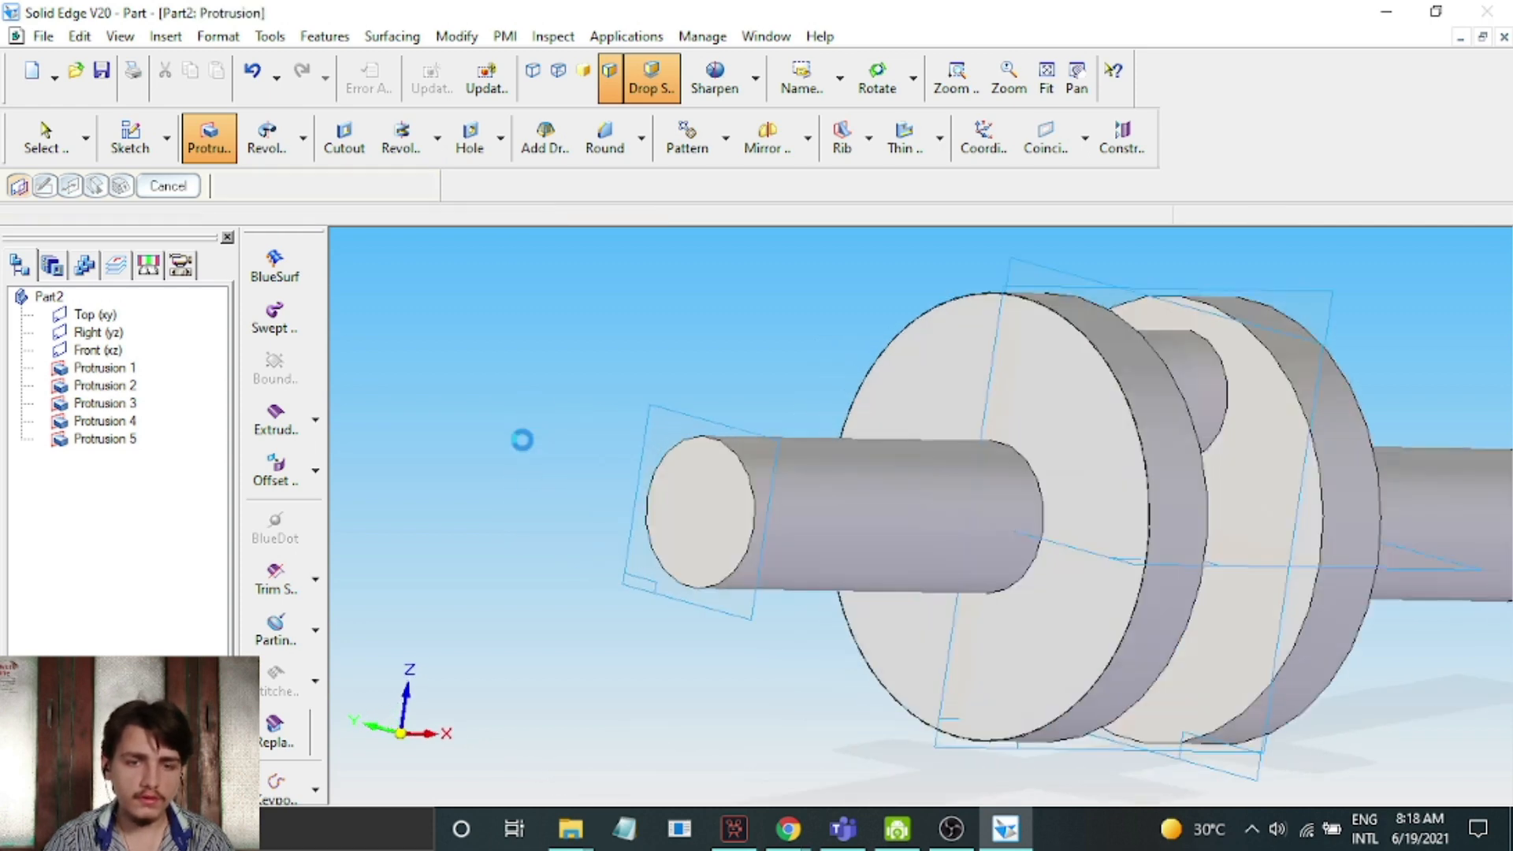
left_click(713, 153)
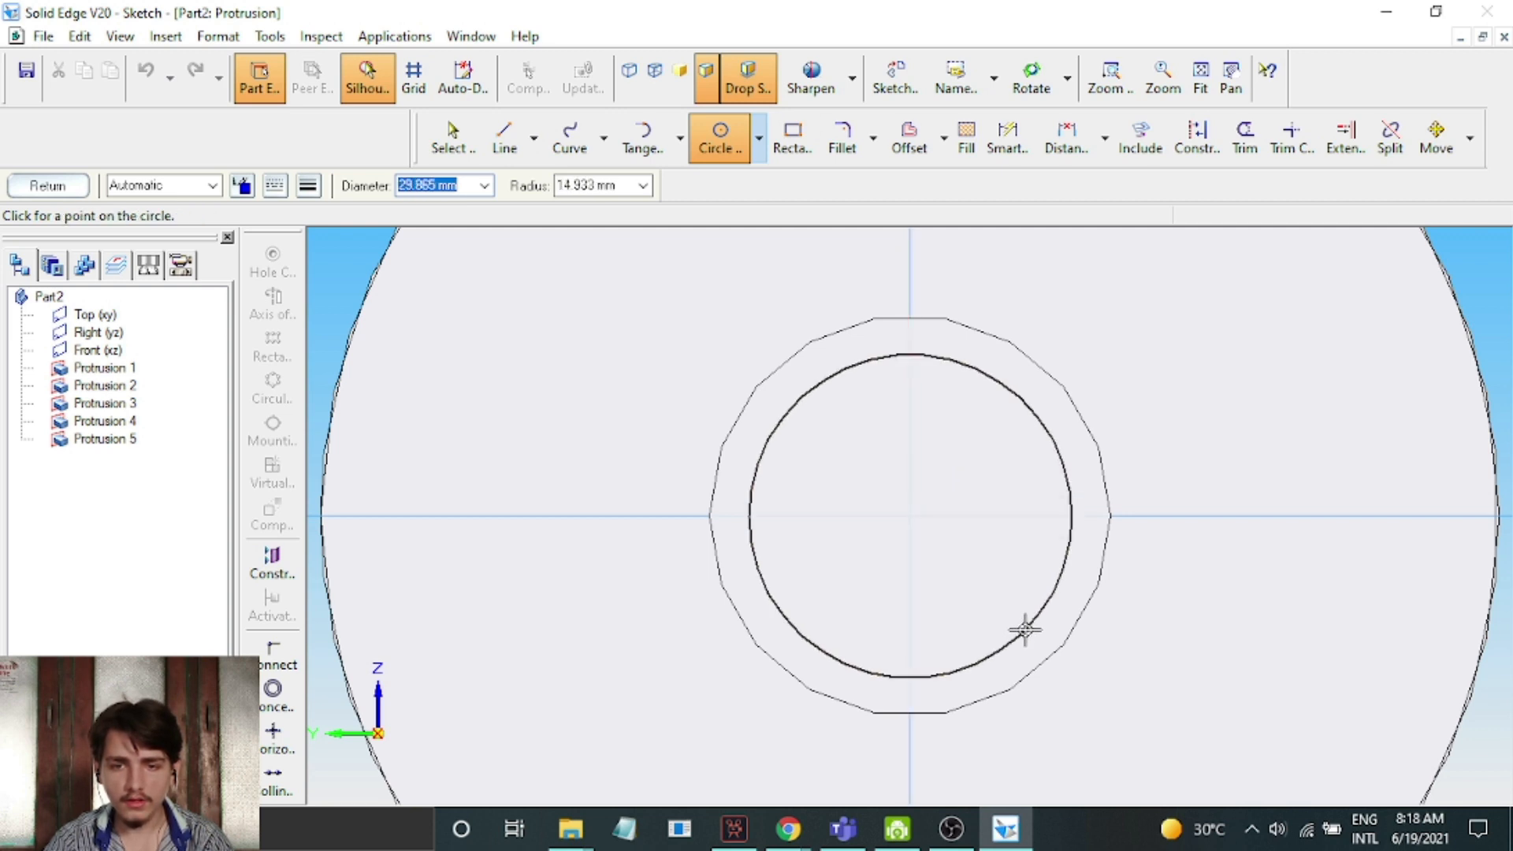
left_click(49, 187)
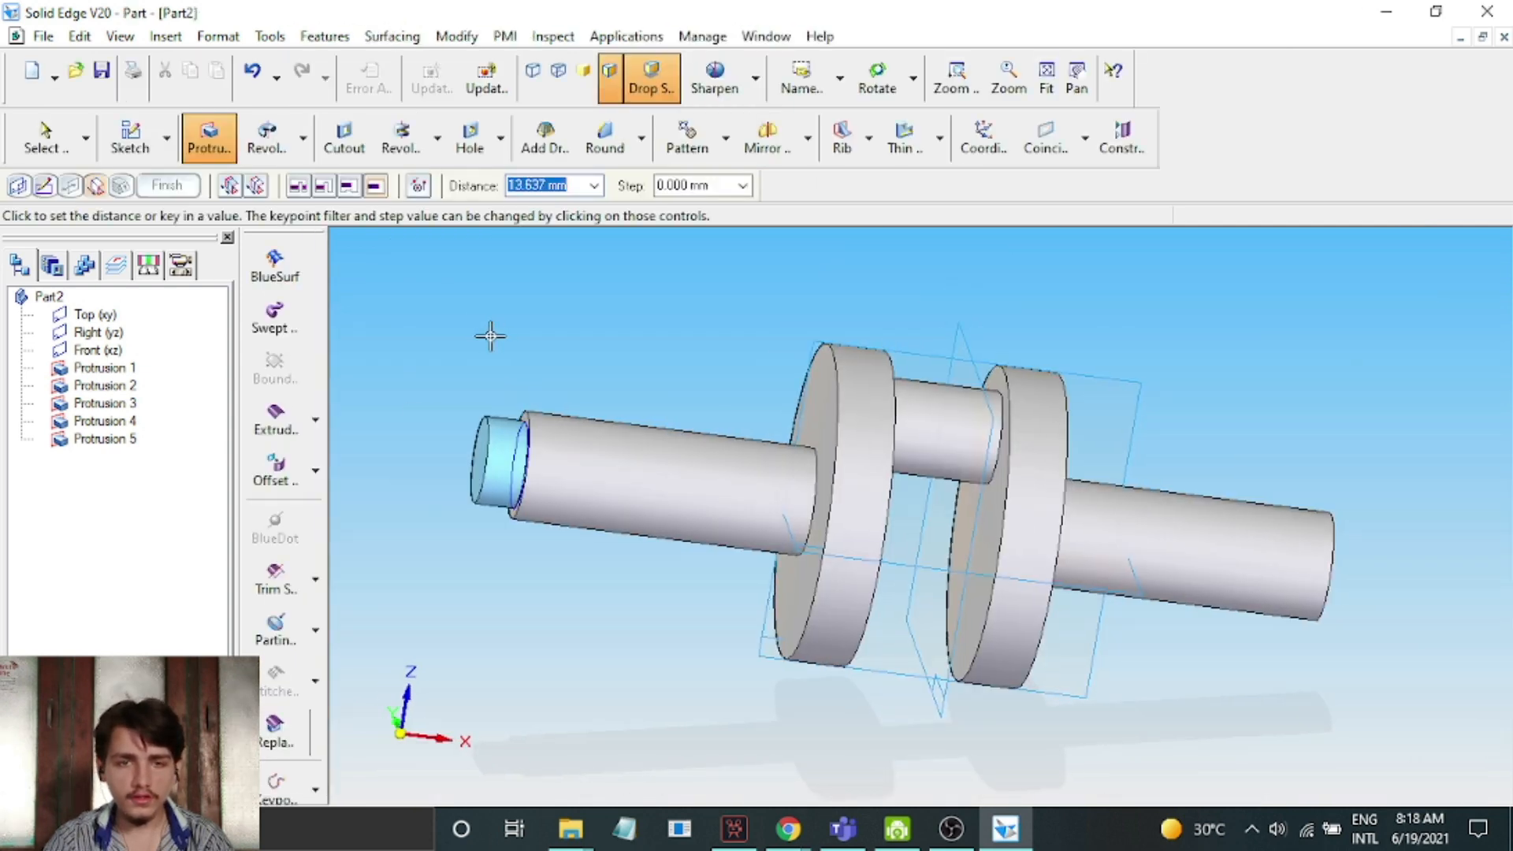
Extrude the circle 15 mm outward from the end of the first disc's shaft and finish the protrusion
type("15")
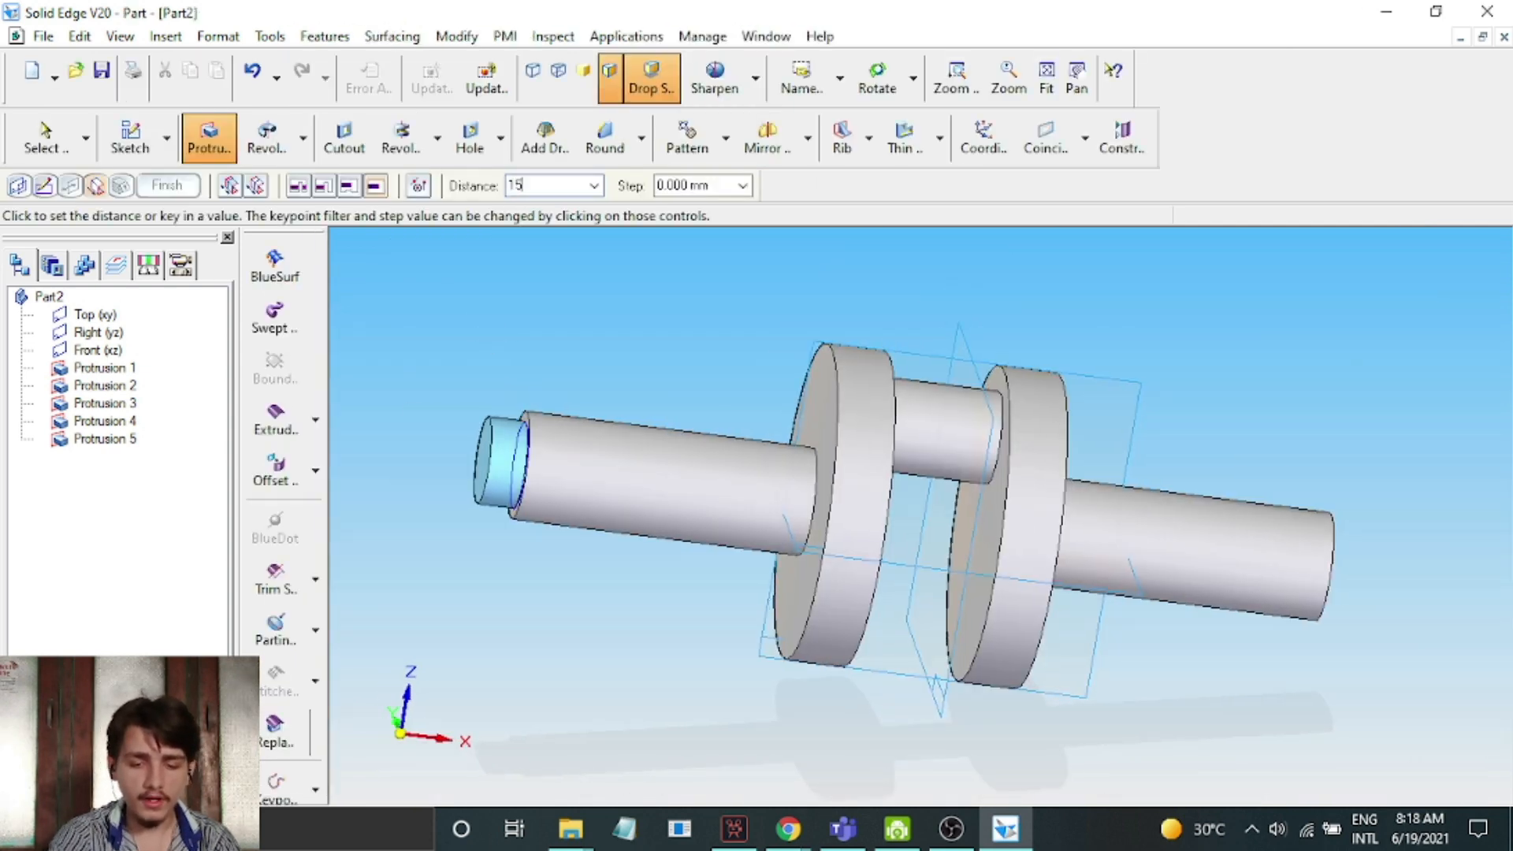
key("Return")
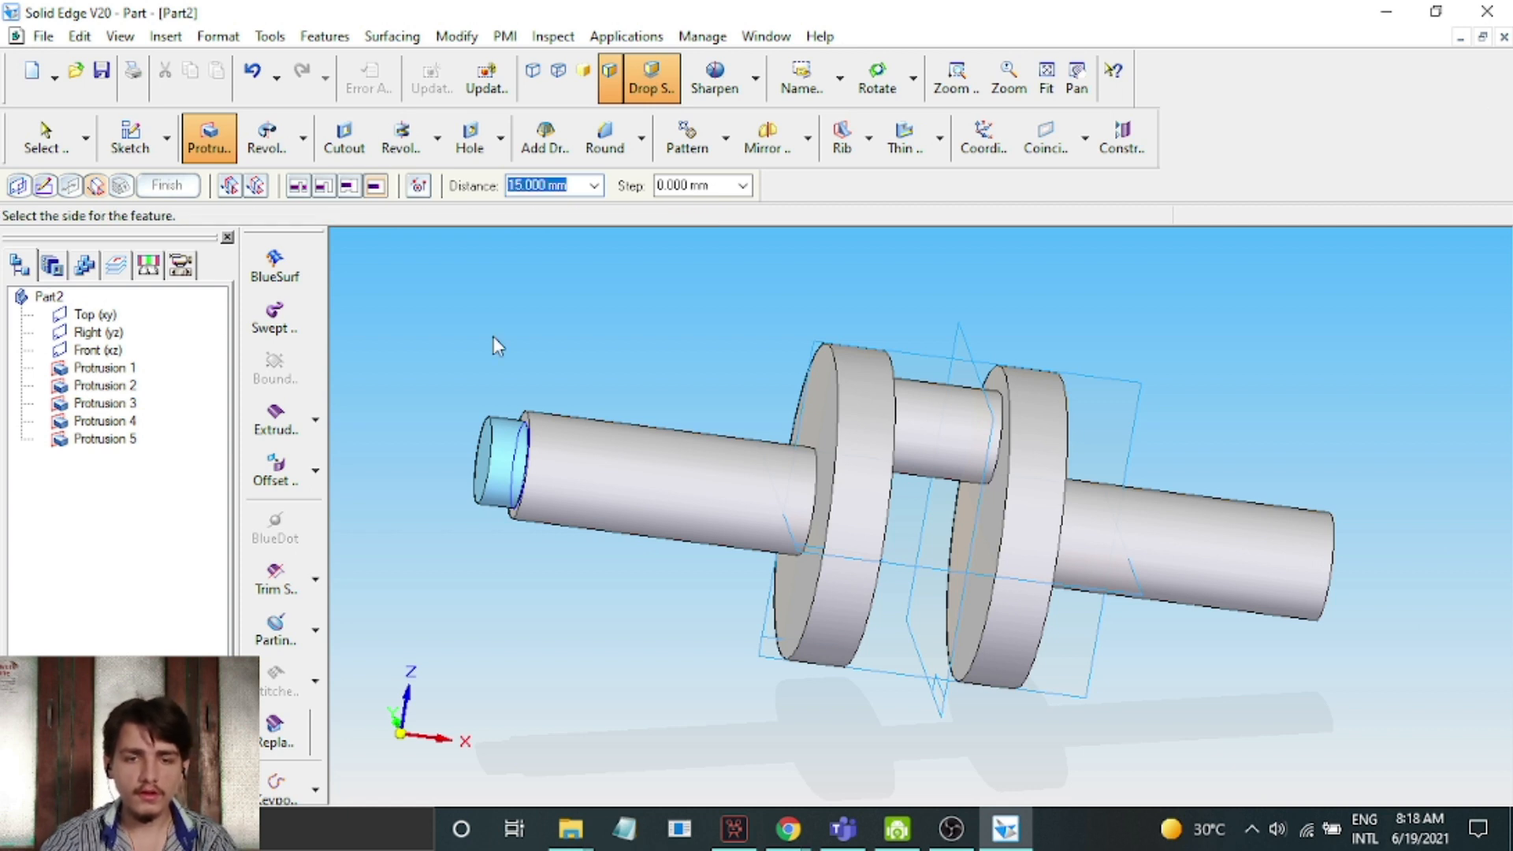
left_click(422, 390)
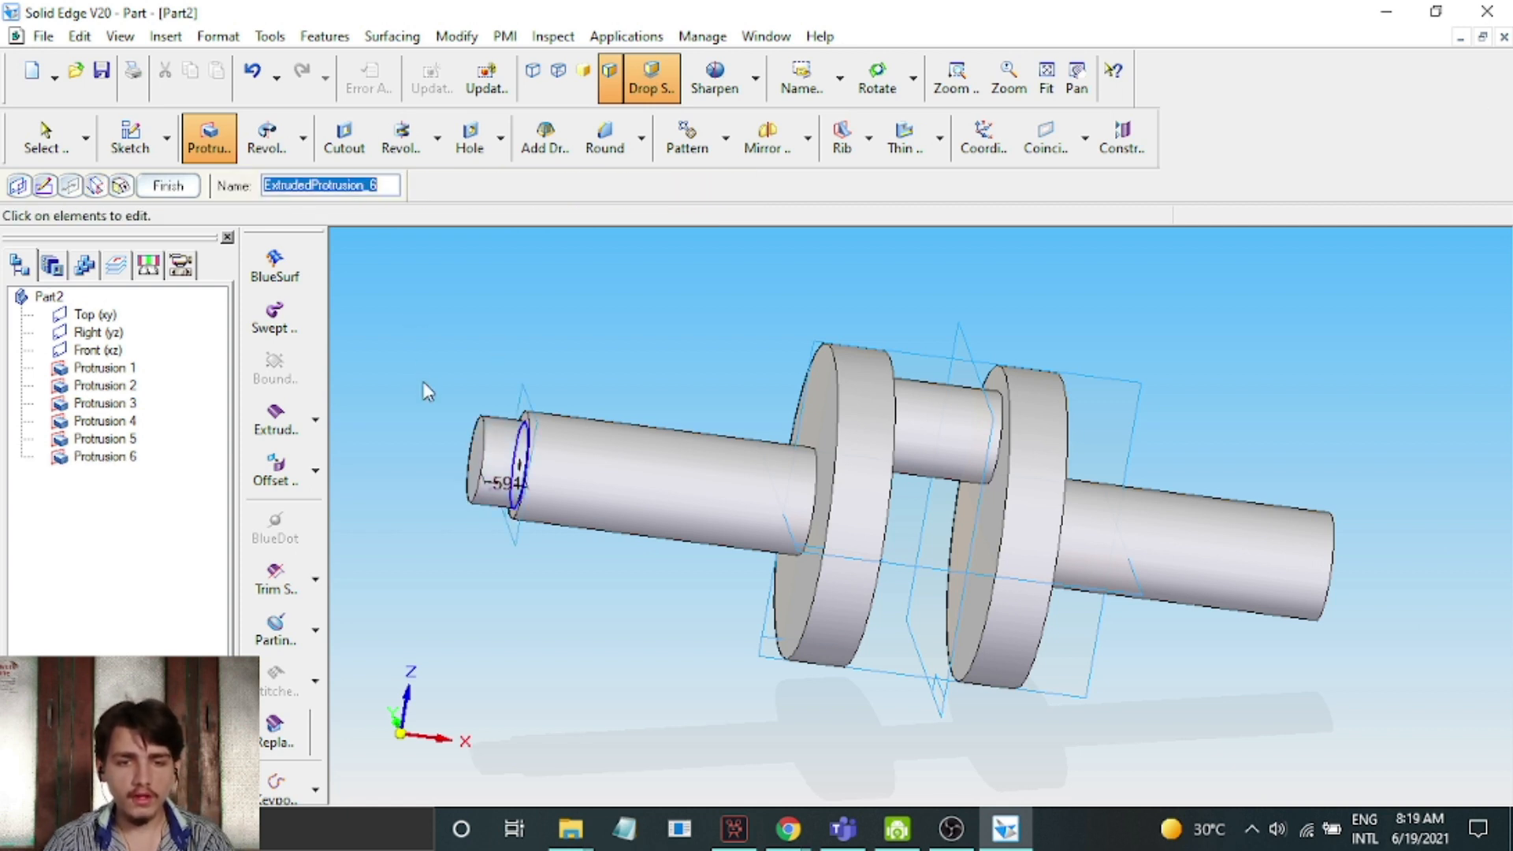
left_click(175, 187)
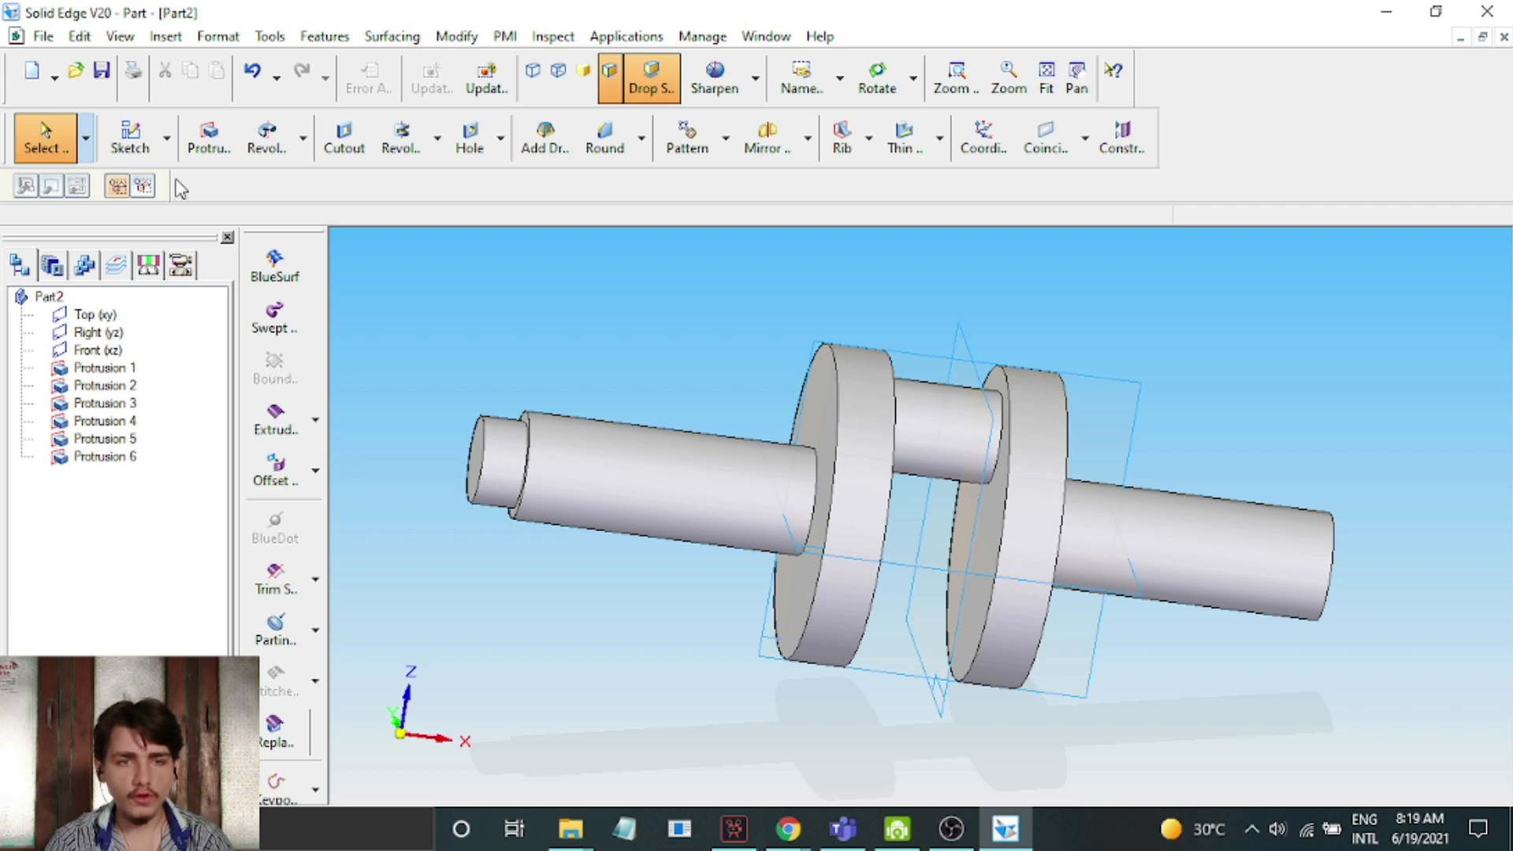
Start a protrusion sketch on the end face of the second disc's shaft
left_click(877, 77)
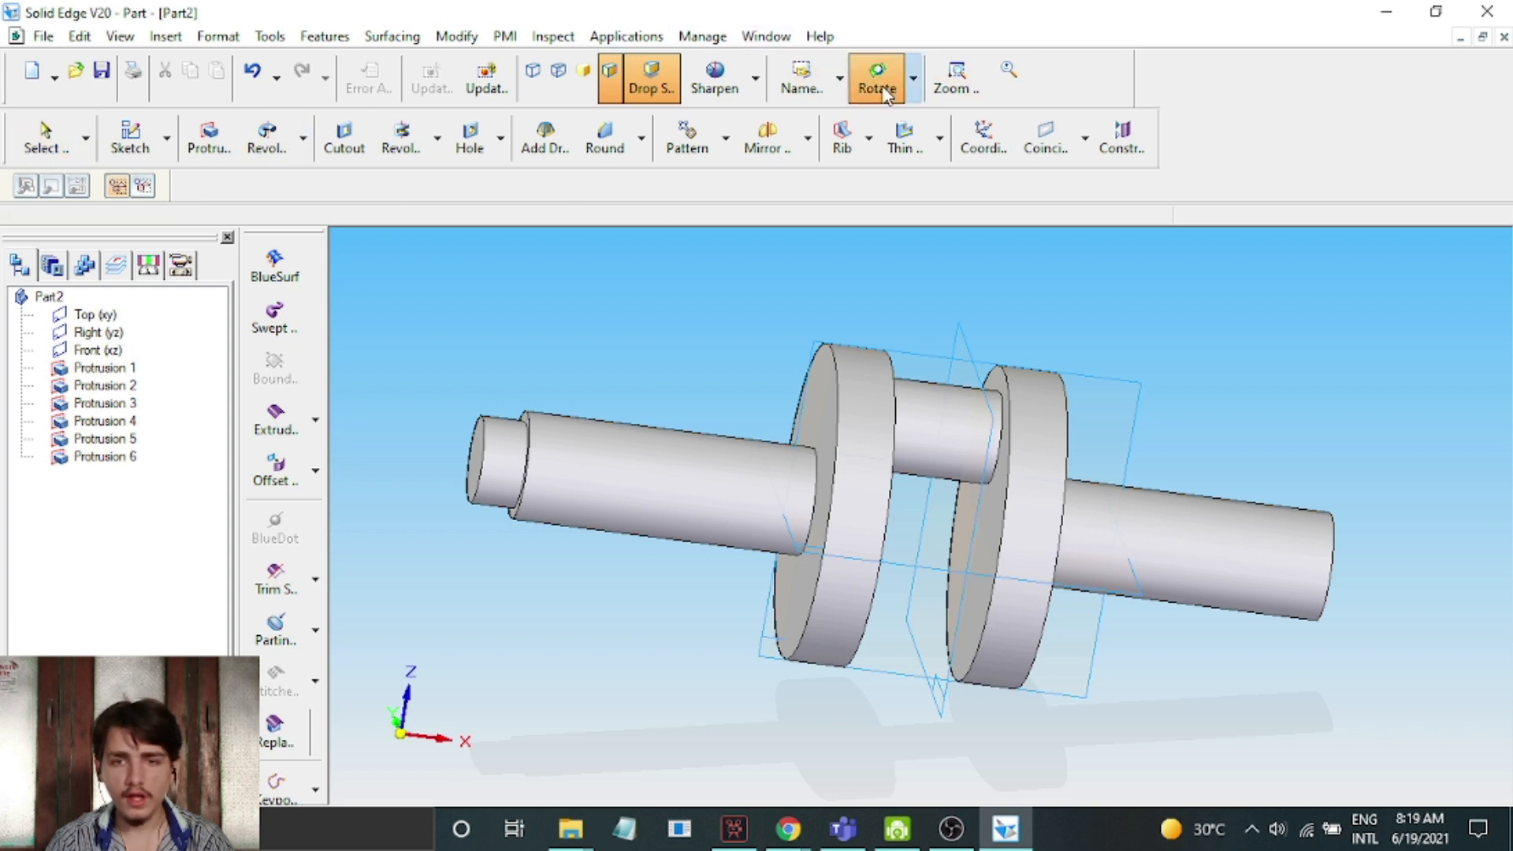
left_click_drag(1277, 664, 1121, 641)
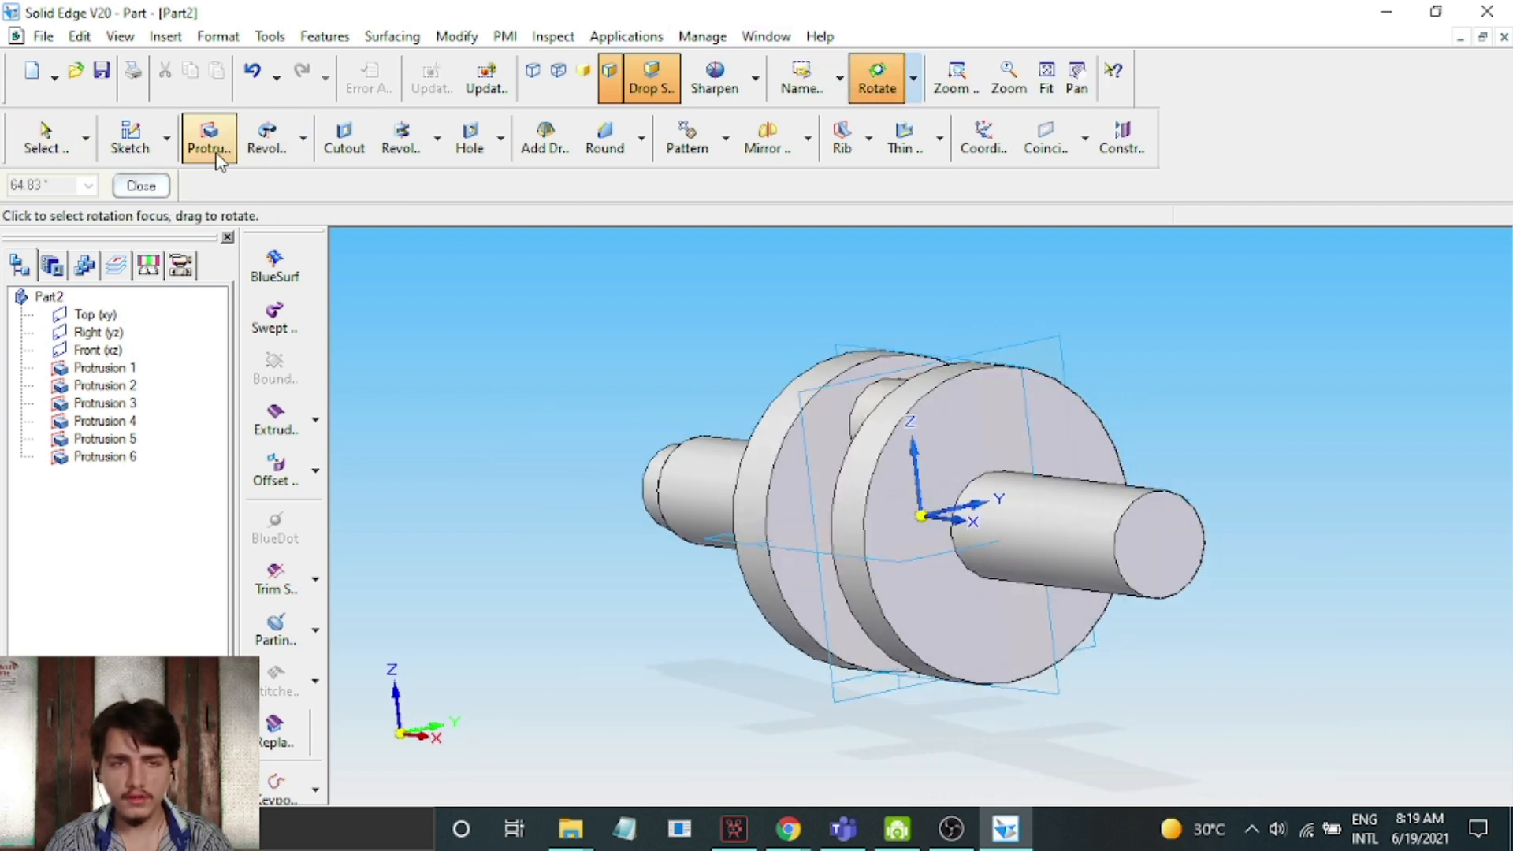
left_click(141, 186)
left_click(208, 137)
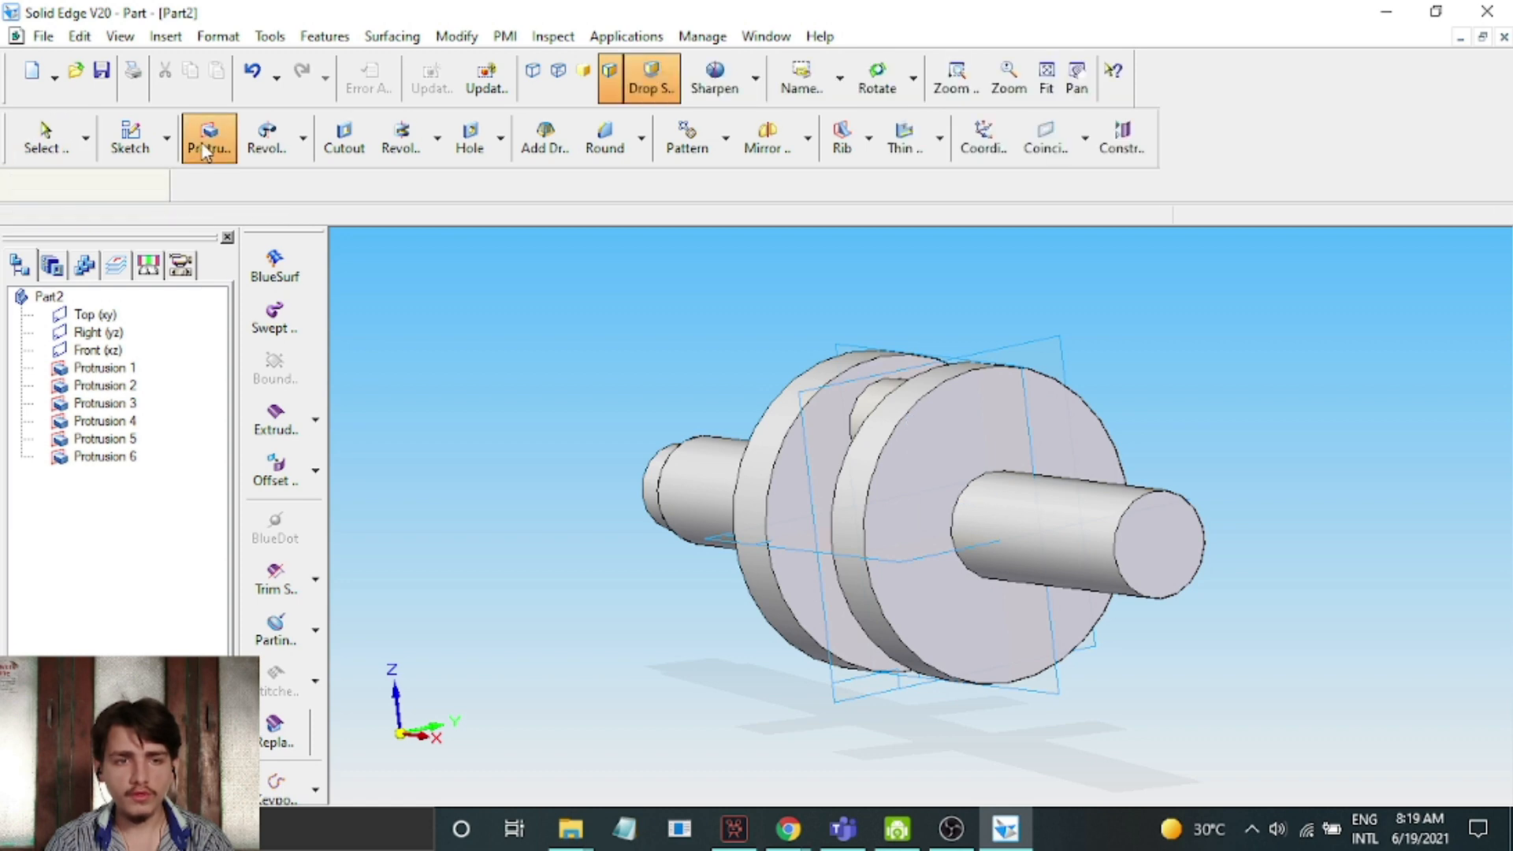
left_click(1166, 556)
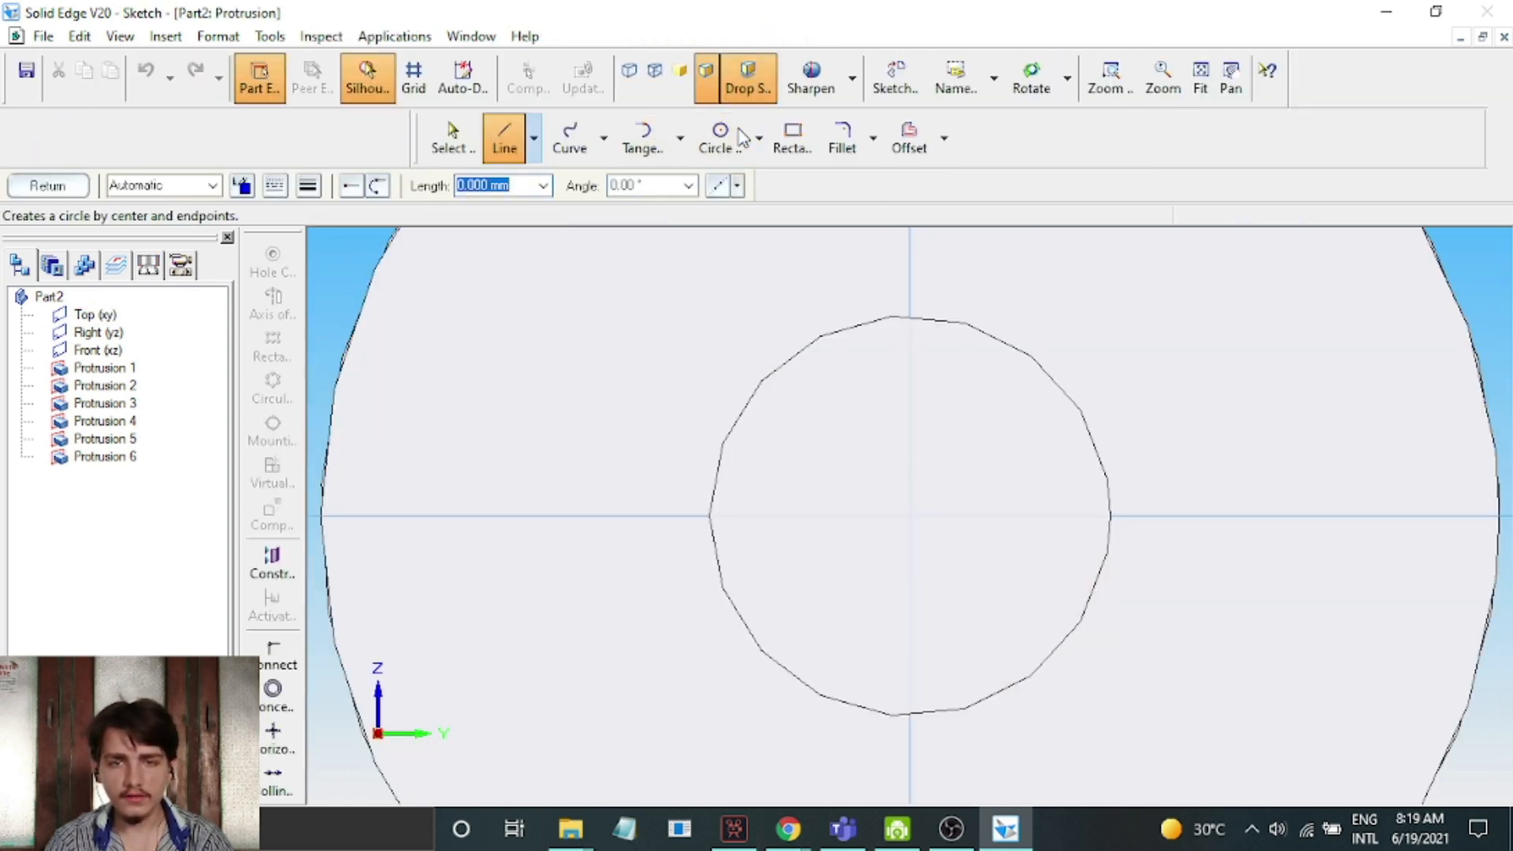
left_click(719, 137)
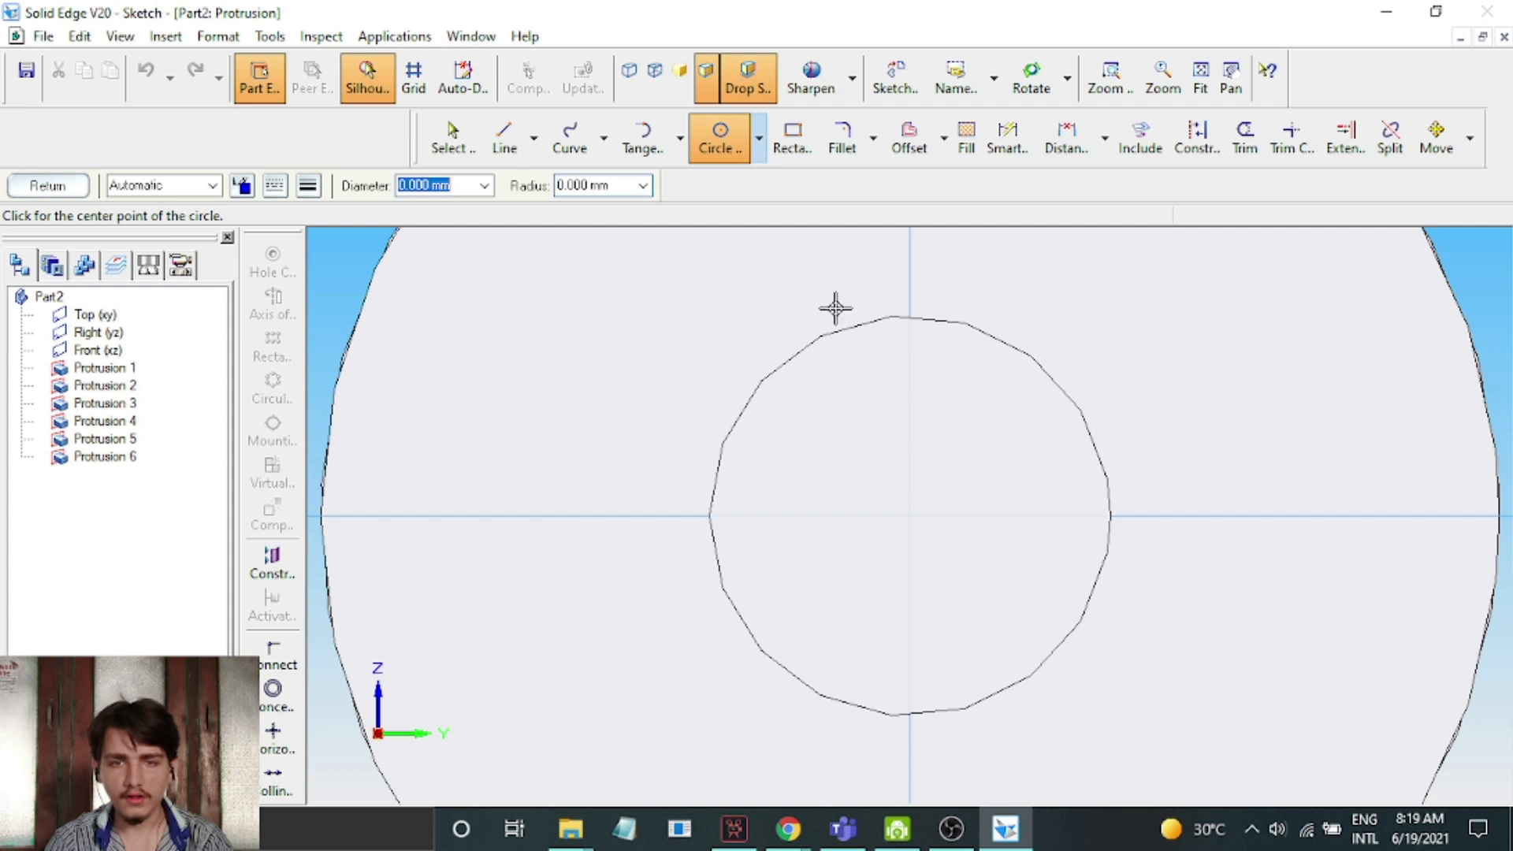
left_click(908, 515)
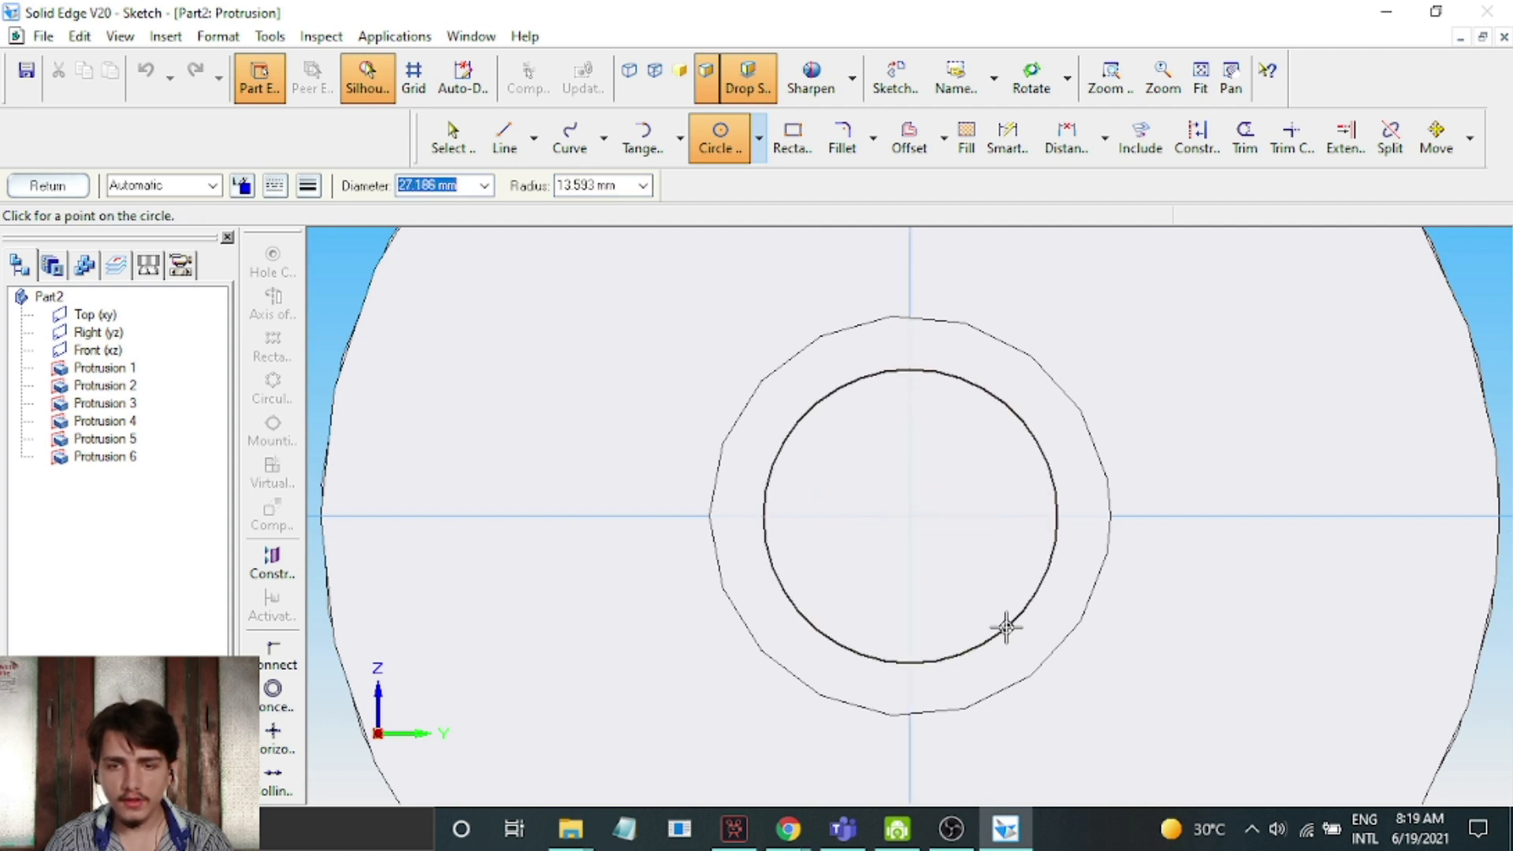
left_click(1008, 627)
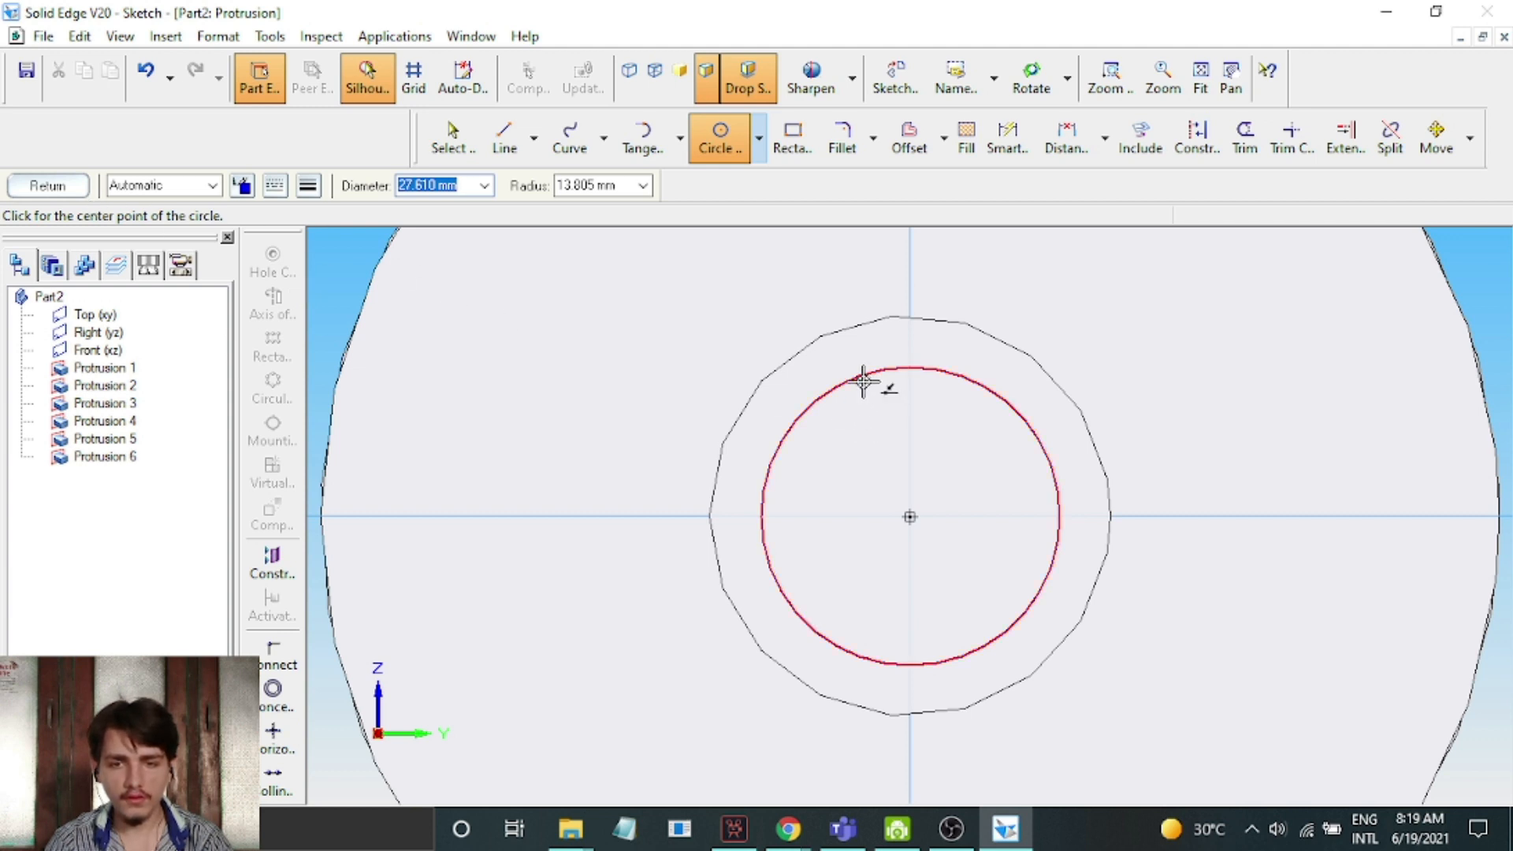
left_click(453, 150)
left_click(900, 370)
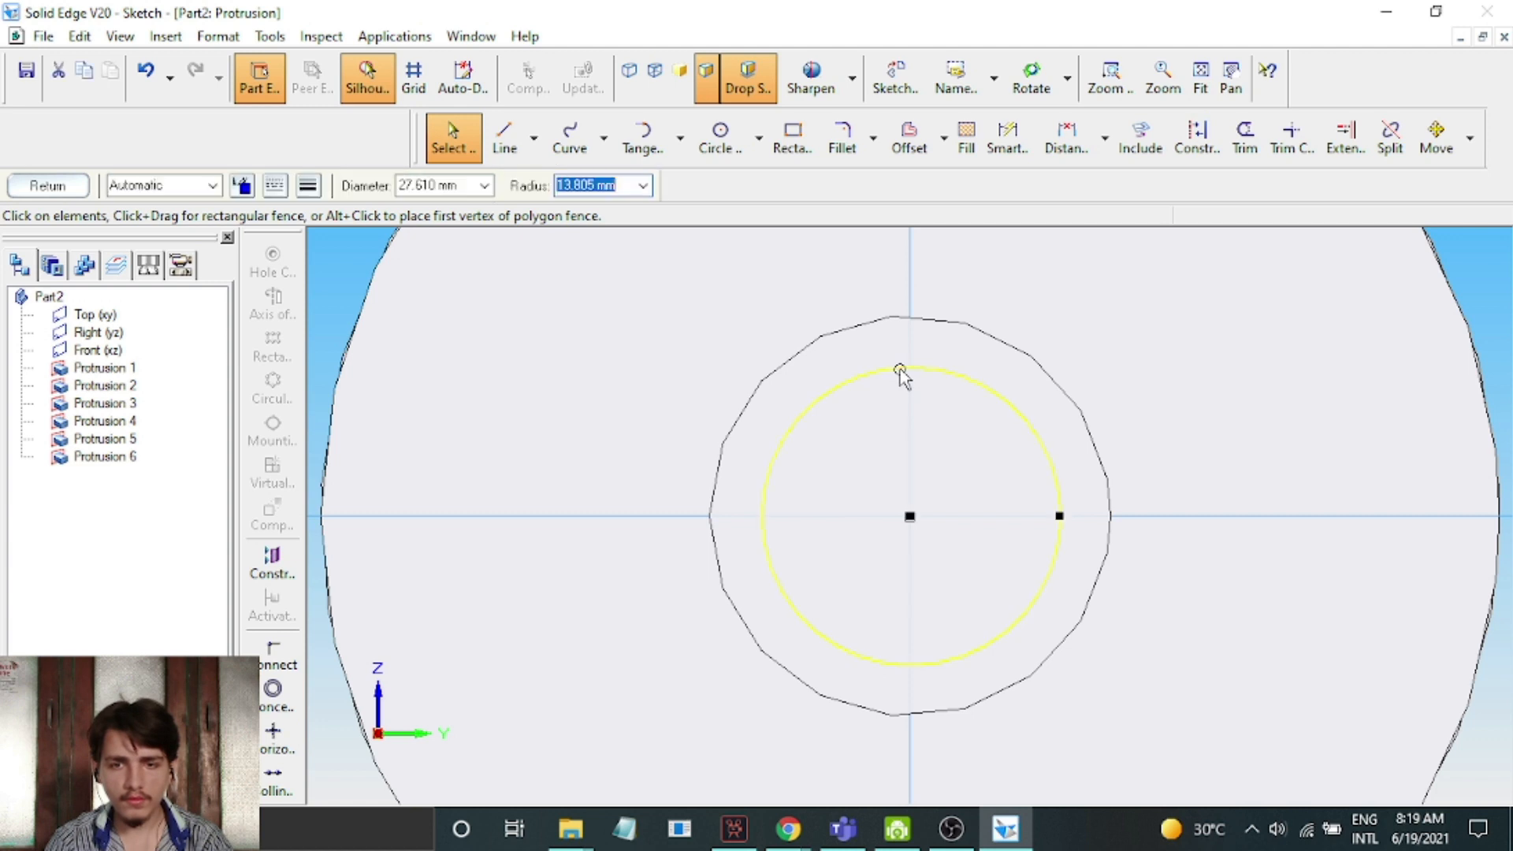
key("Delete")
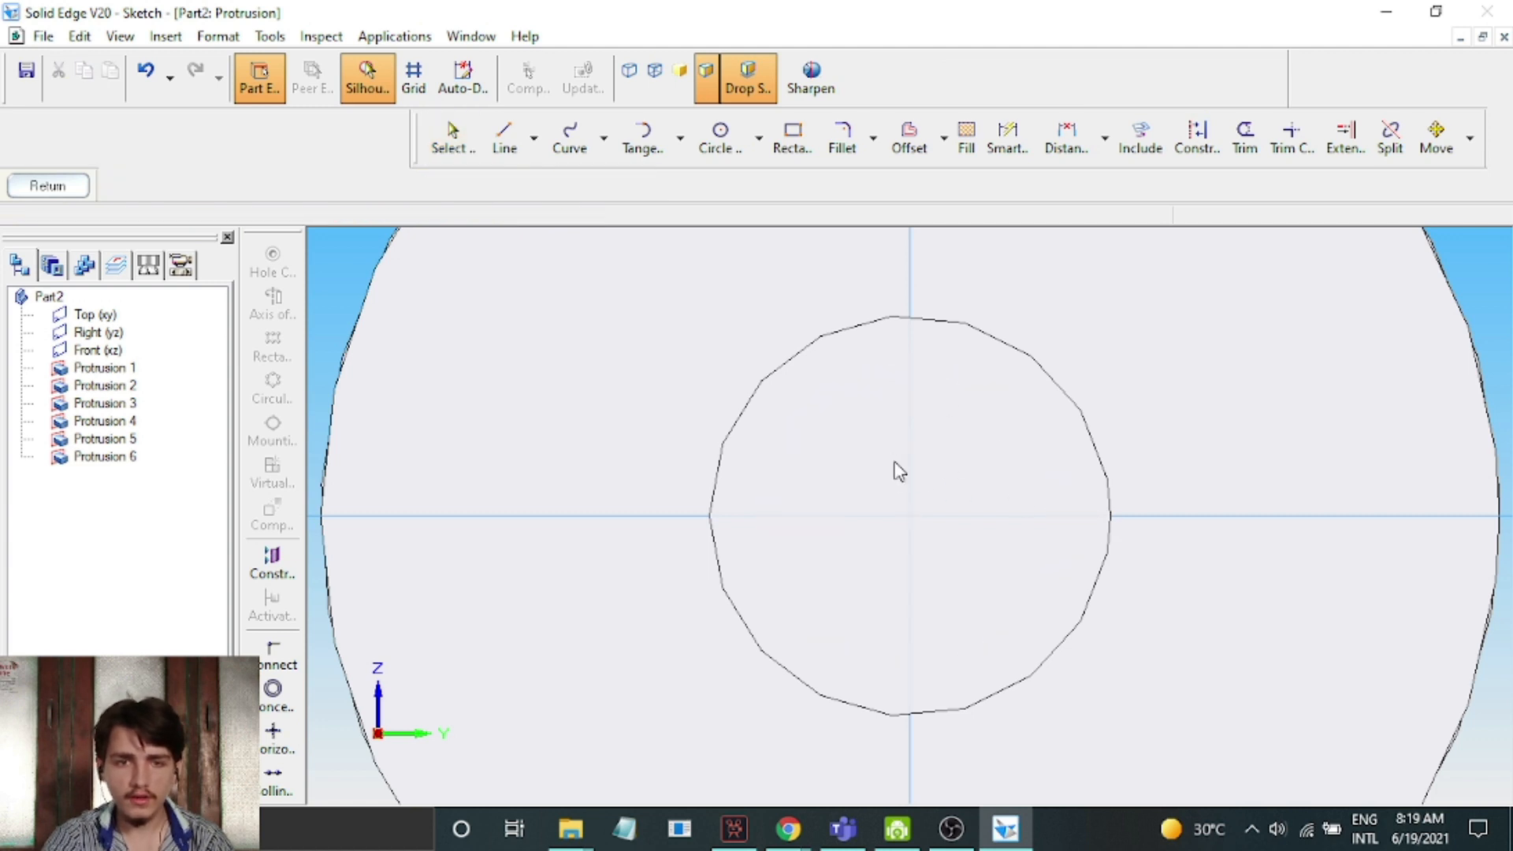
Sketch a circle smaller than the second disc's shaft, centred on its end face, and finish the sketch
left_click(721, 142)
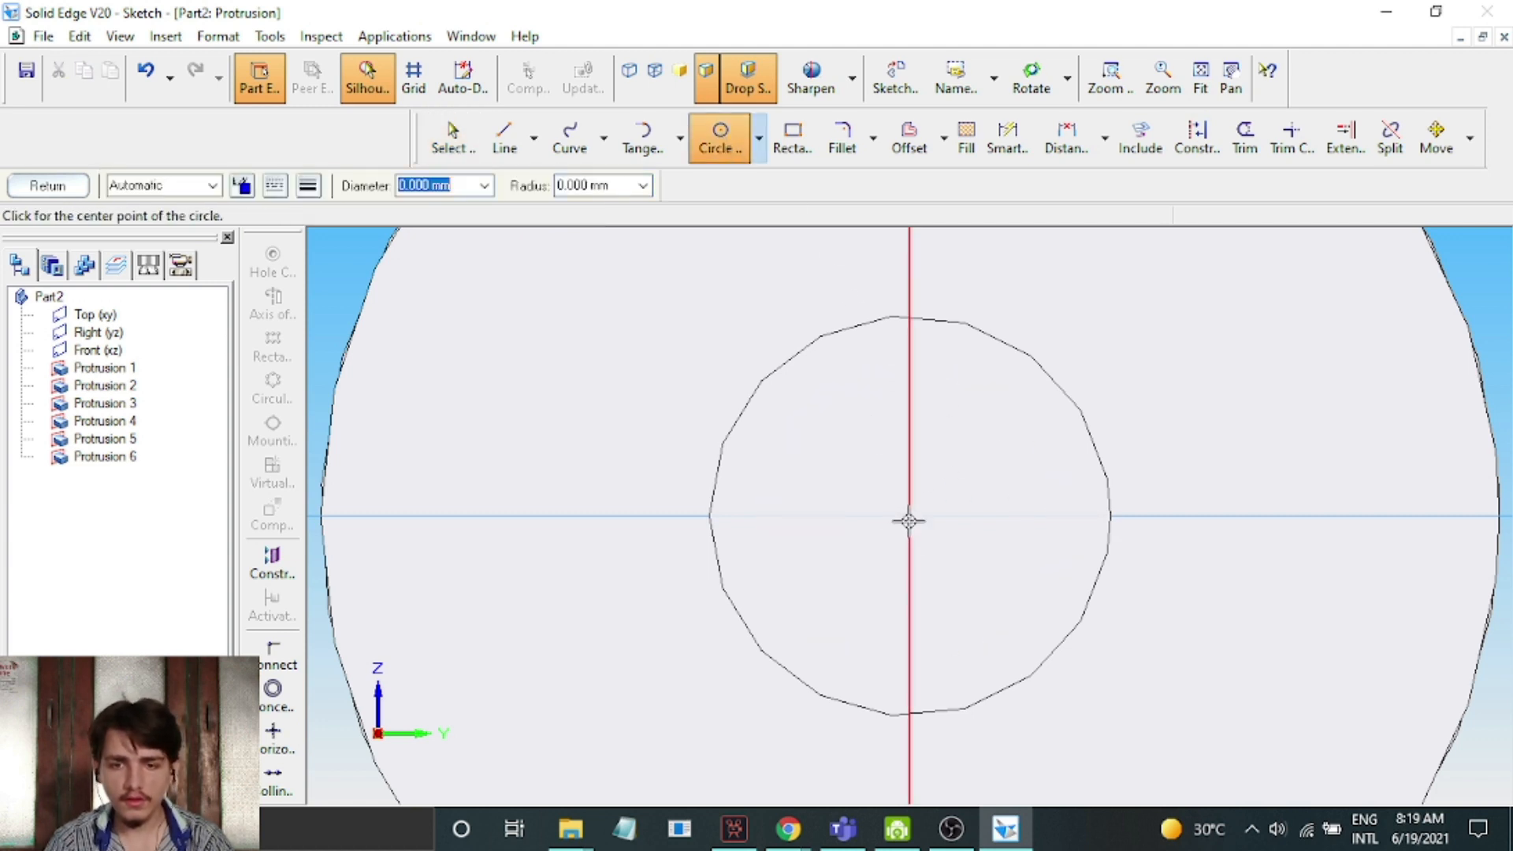
left_click(908, 512)
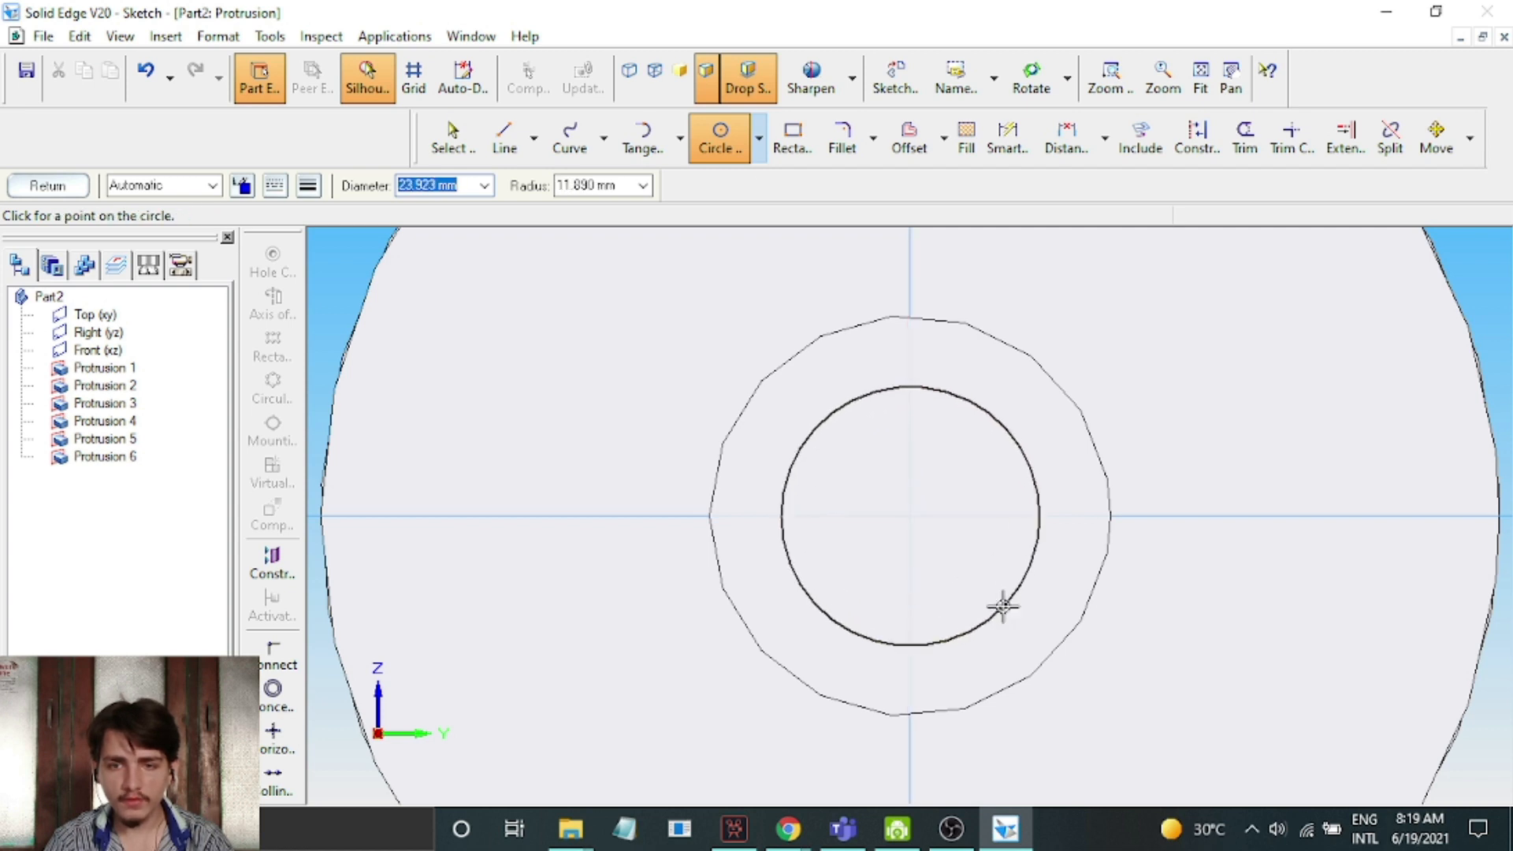
left_click(1030, 624)
left_click(33, 189)
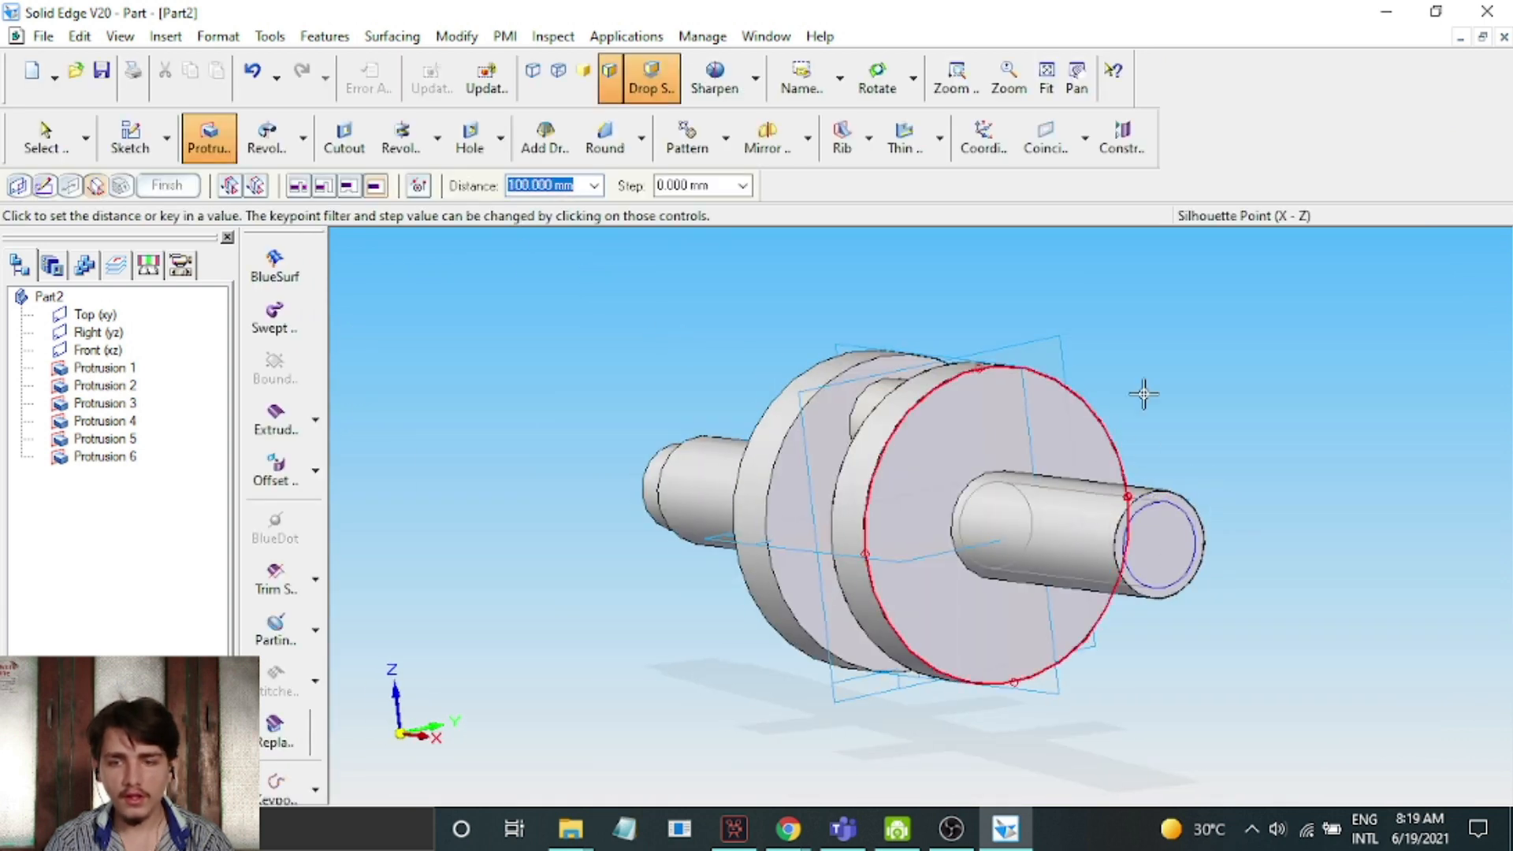
Extrude the circle 20 mm outward from the end of the second disc's shaft and finish the protrusion
left_click_drag(1293, 447, 1034, 436)
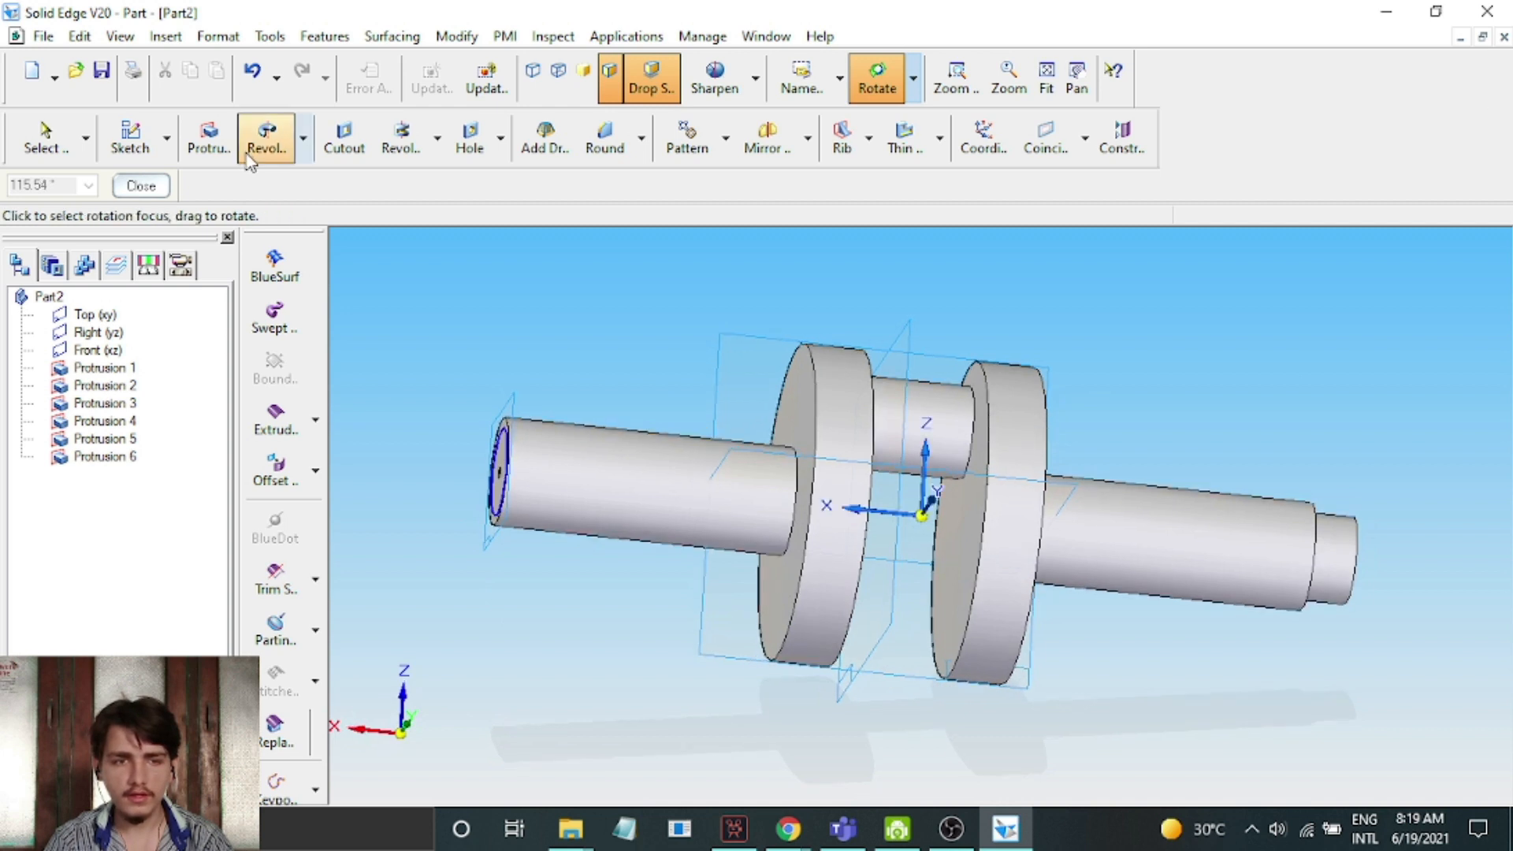
left_click(160, 187)
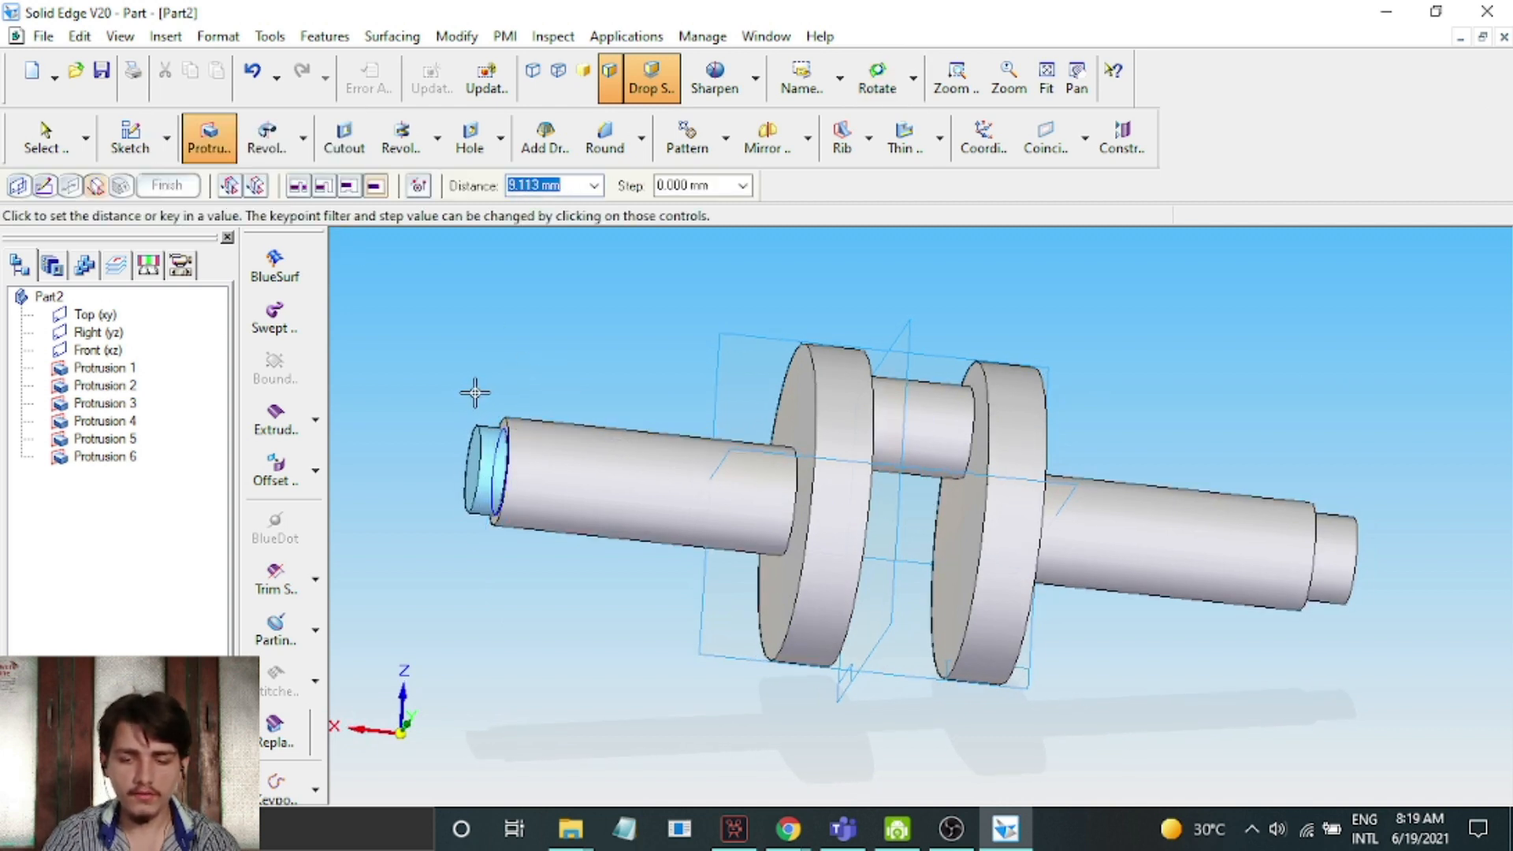
type("m")
key("Return")
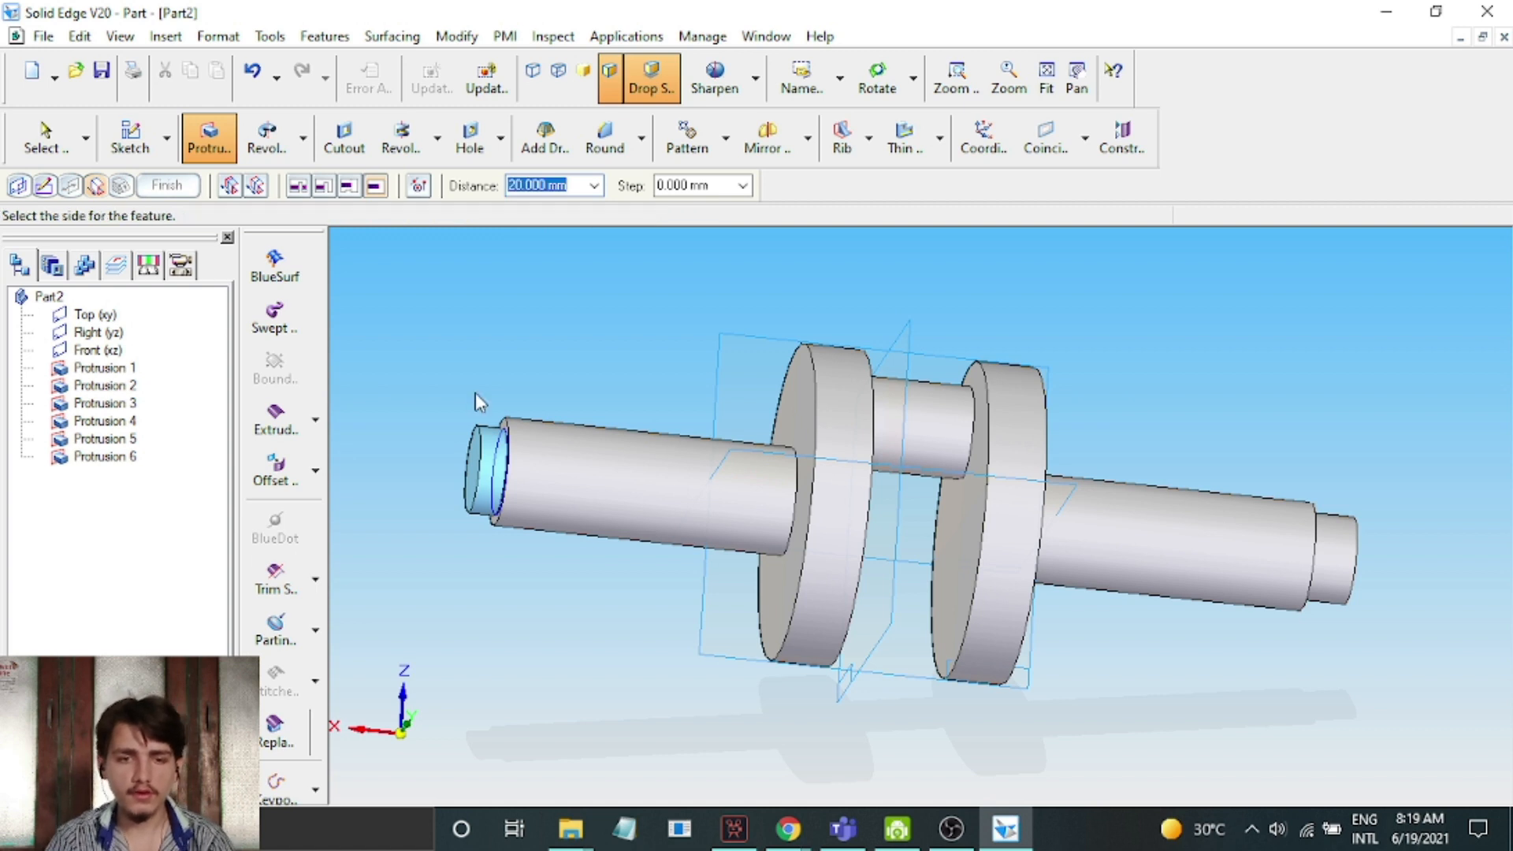
left_click(393, 309)
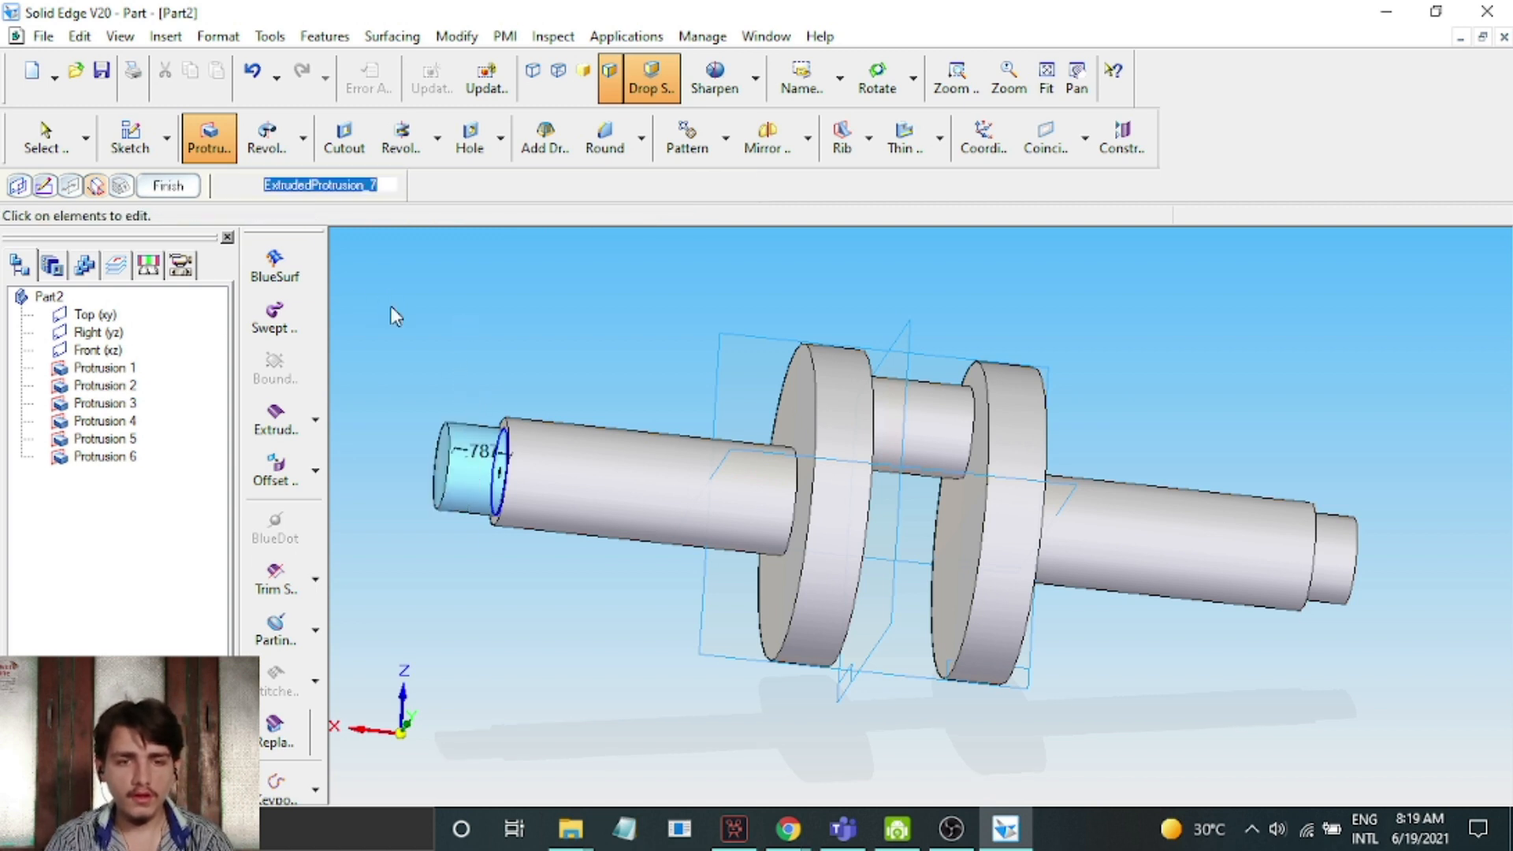
left_click(187, 192)
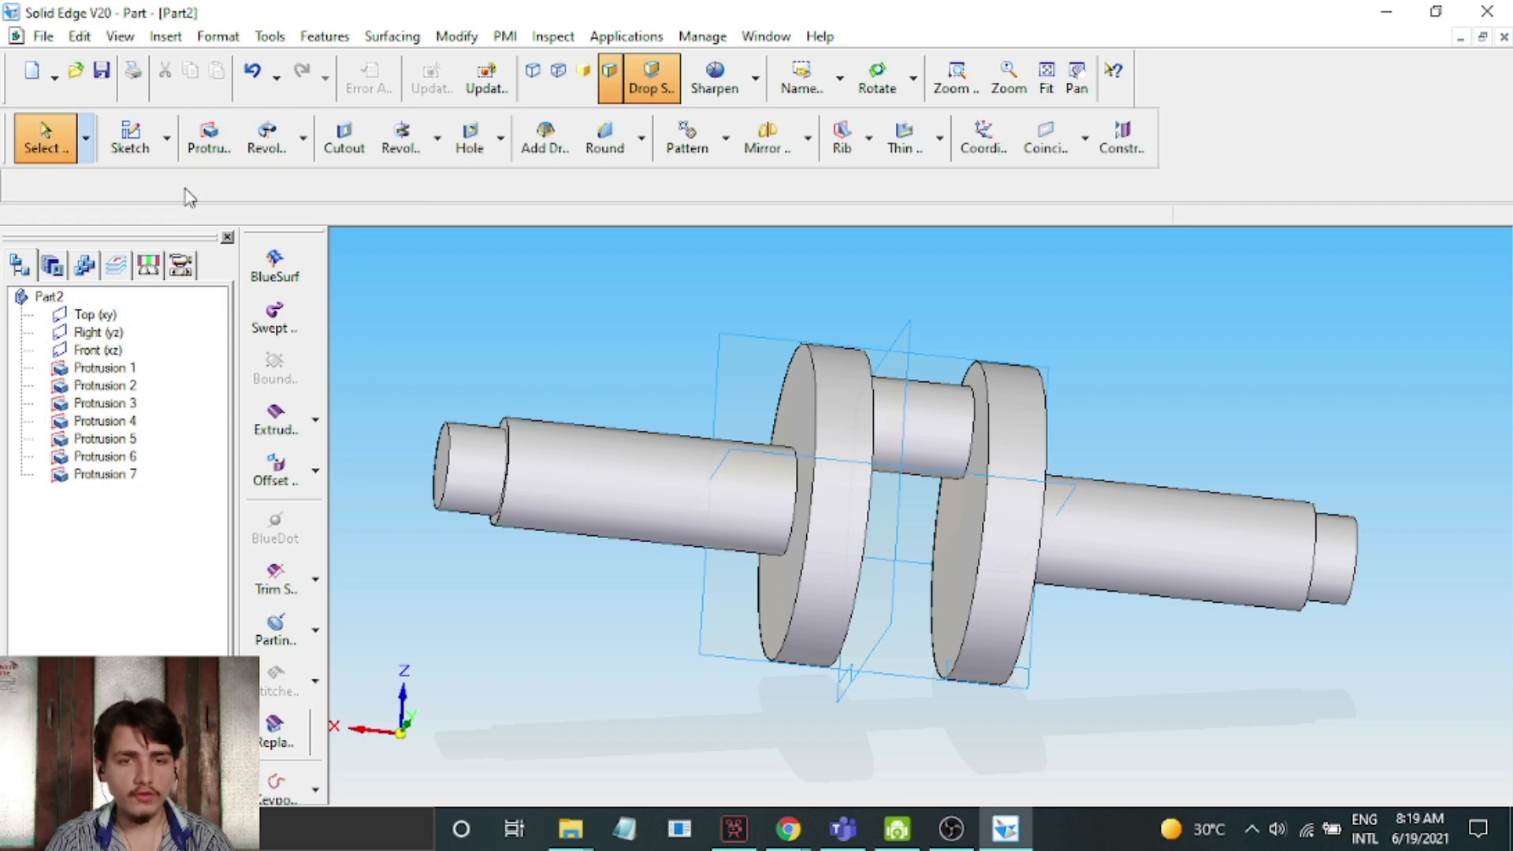
Use Part Painter with the Orange style and Feature selection to colour the off-centre pin between the discs
left_click(890, 93)
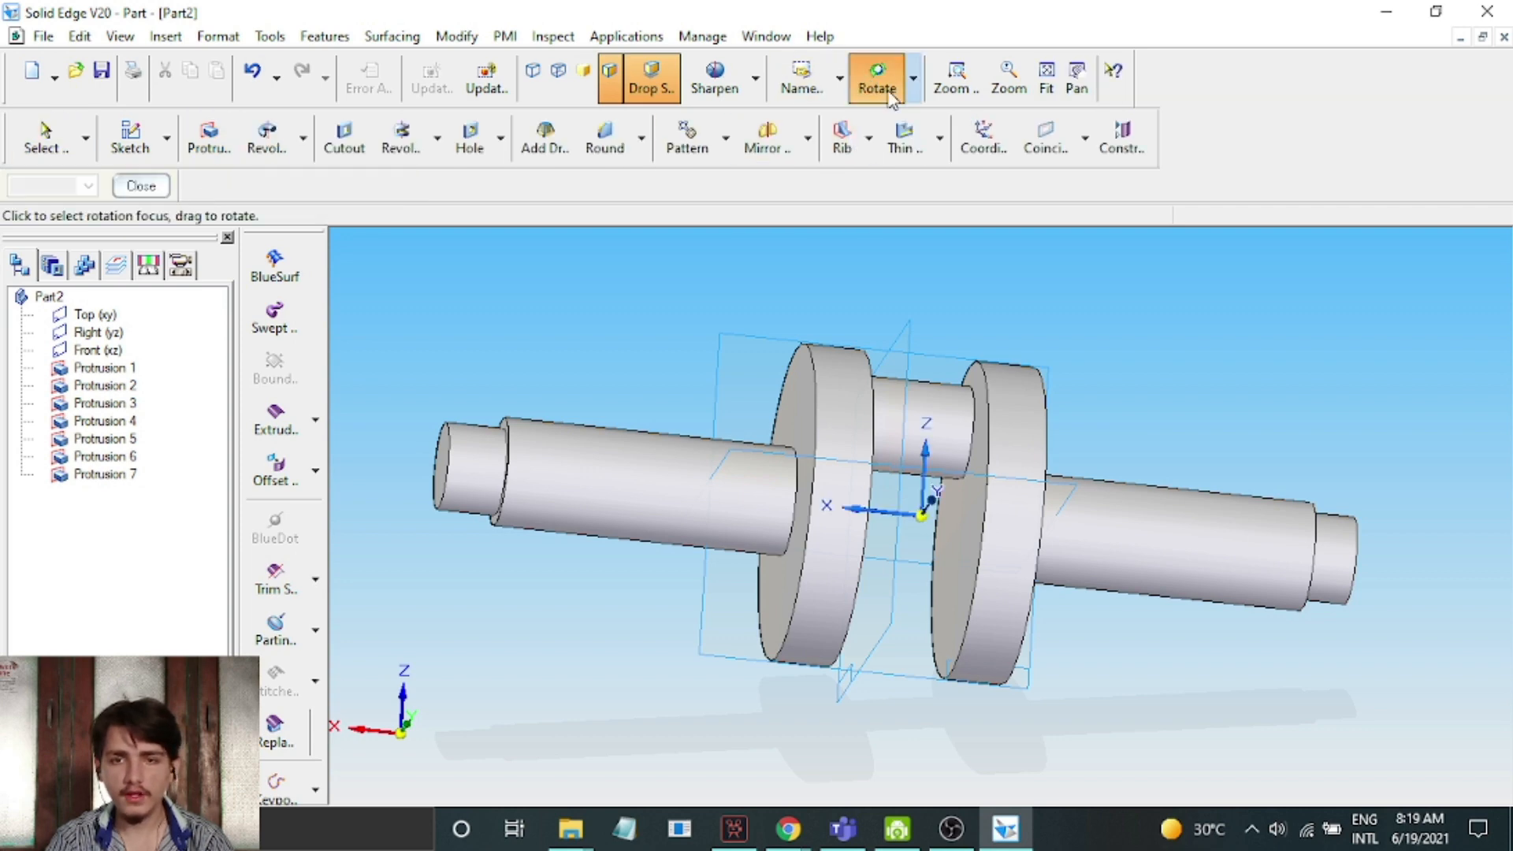
left_click_drag(1166, 331, 1141, 346)
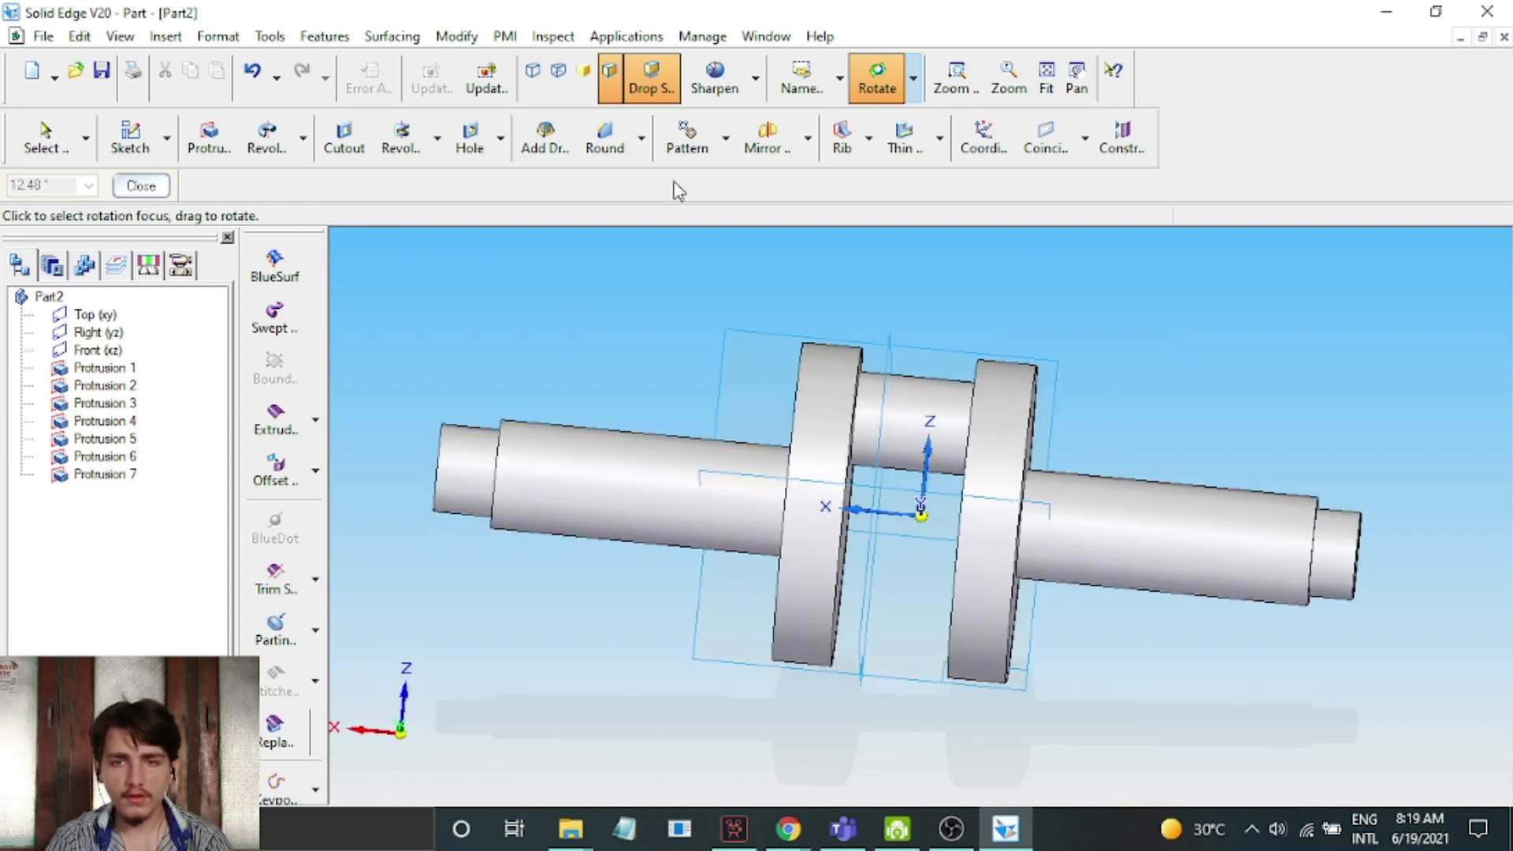
left_click(141, 184)
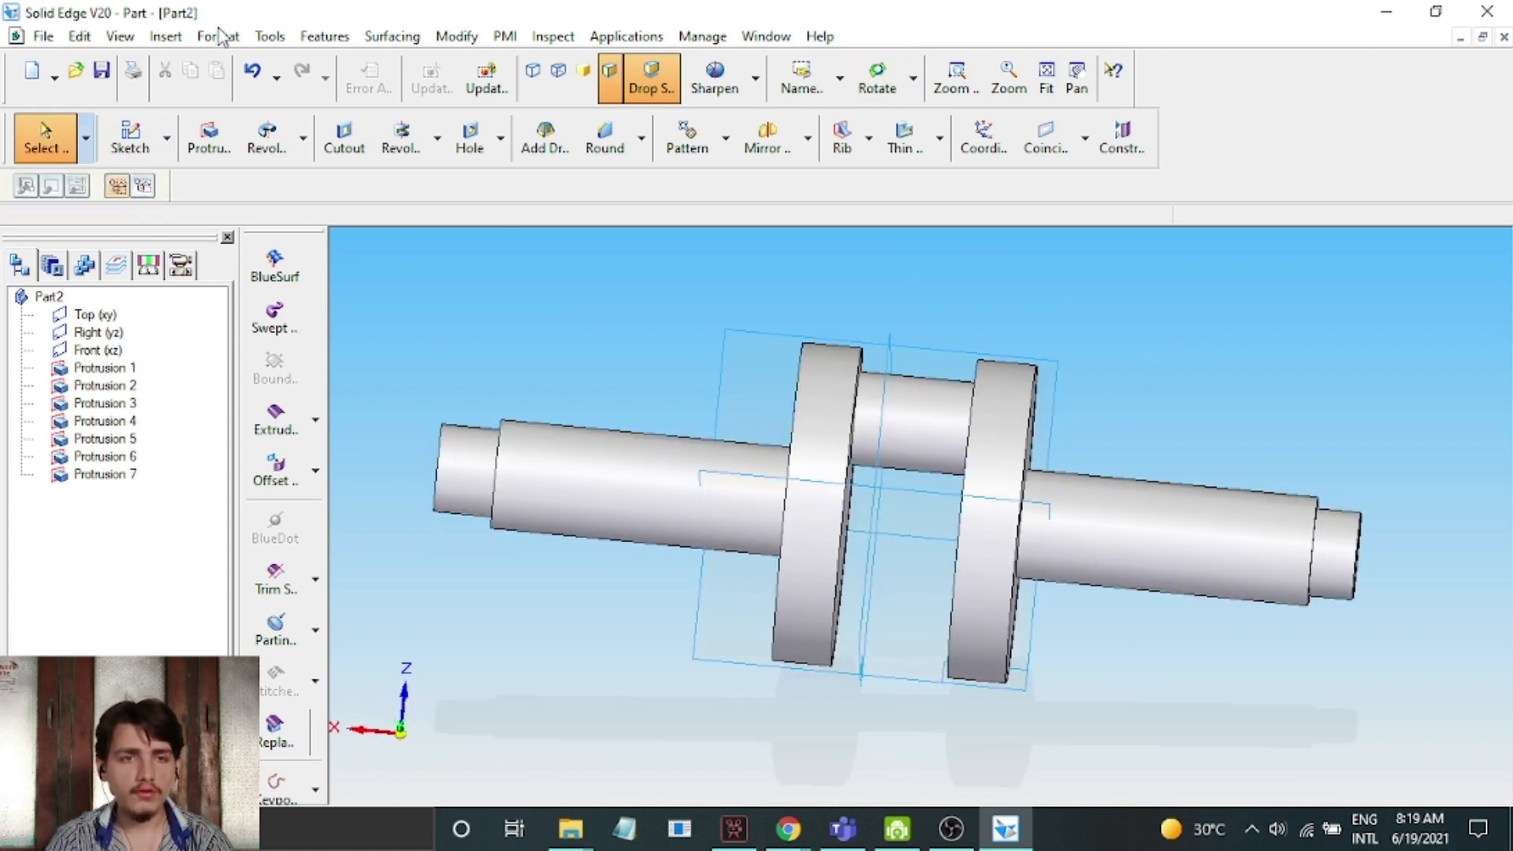
left_click(220, 35)
left_click(252, 91)
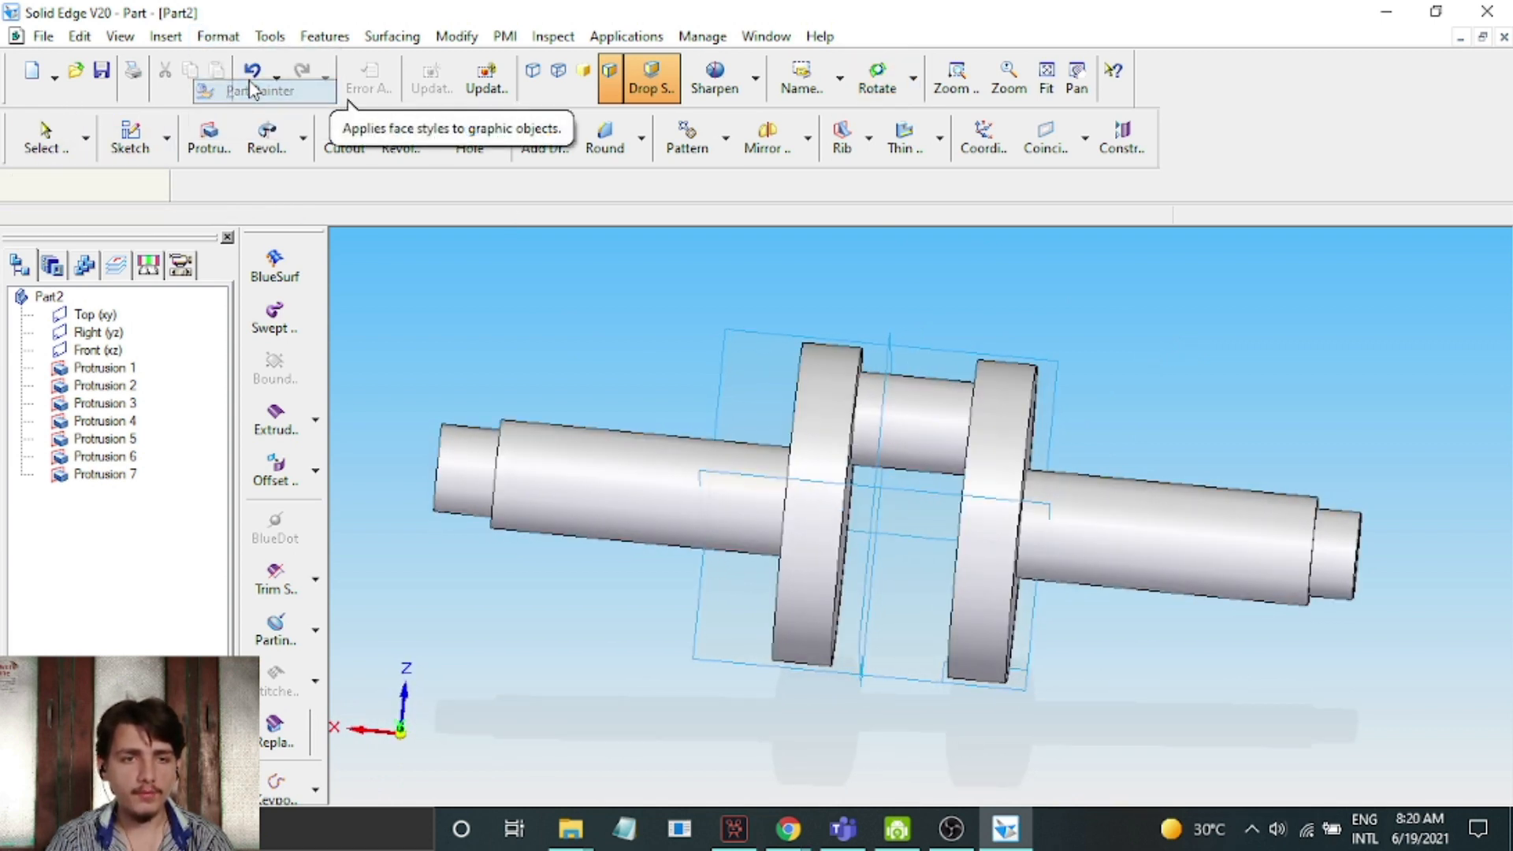
left_click(156, 194)
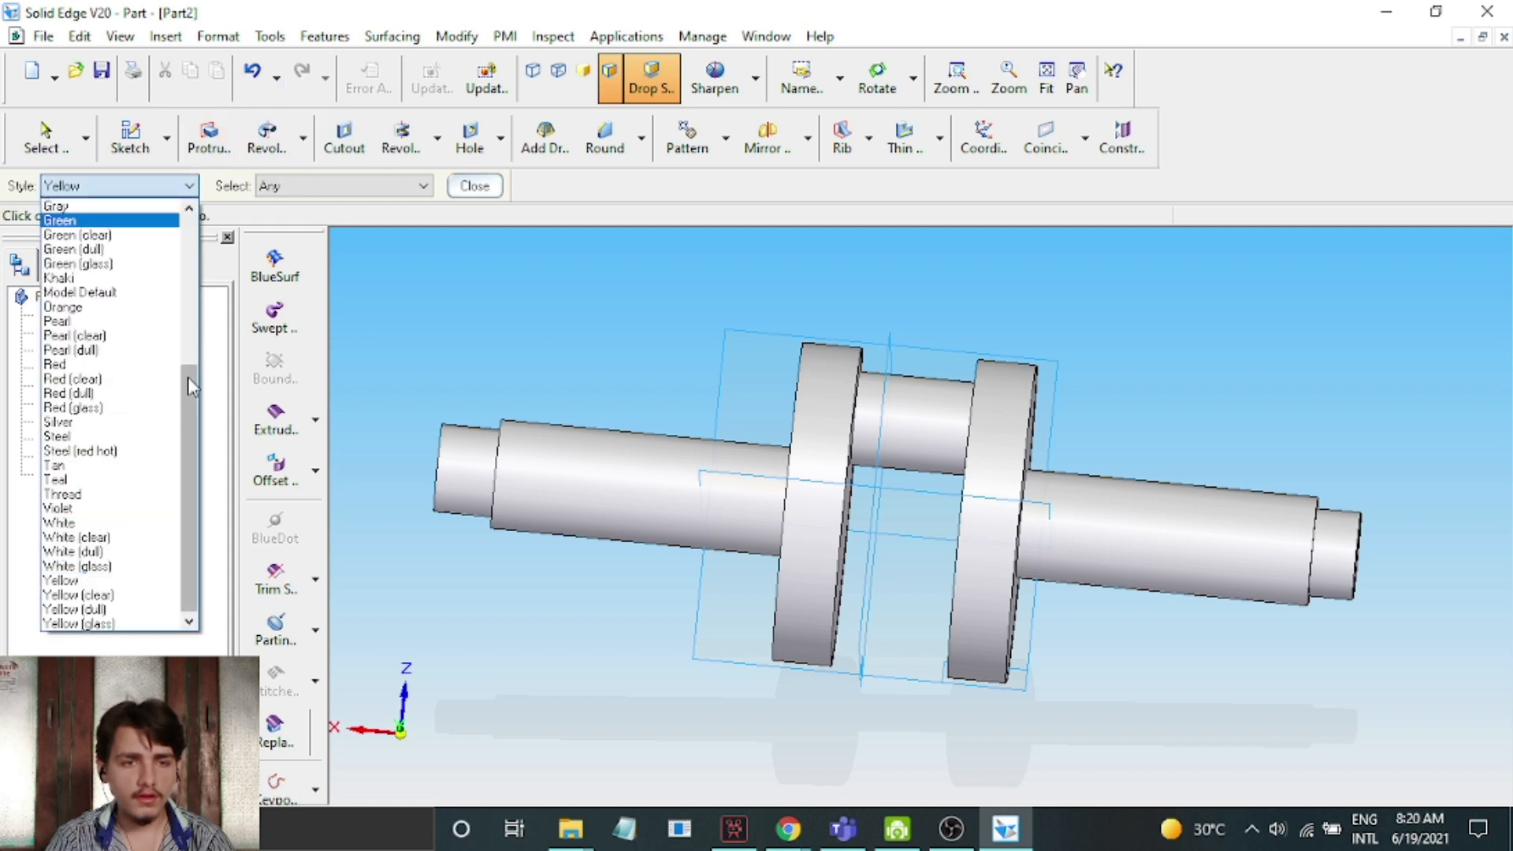
scroll(126, 321, "up", 7)
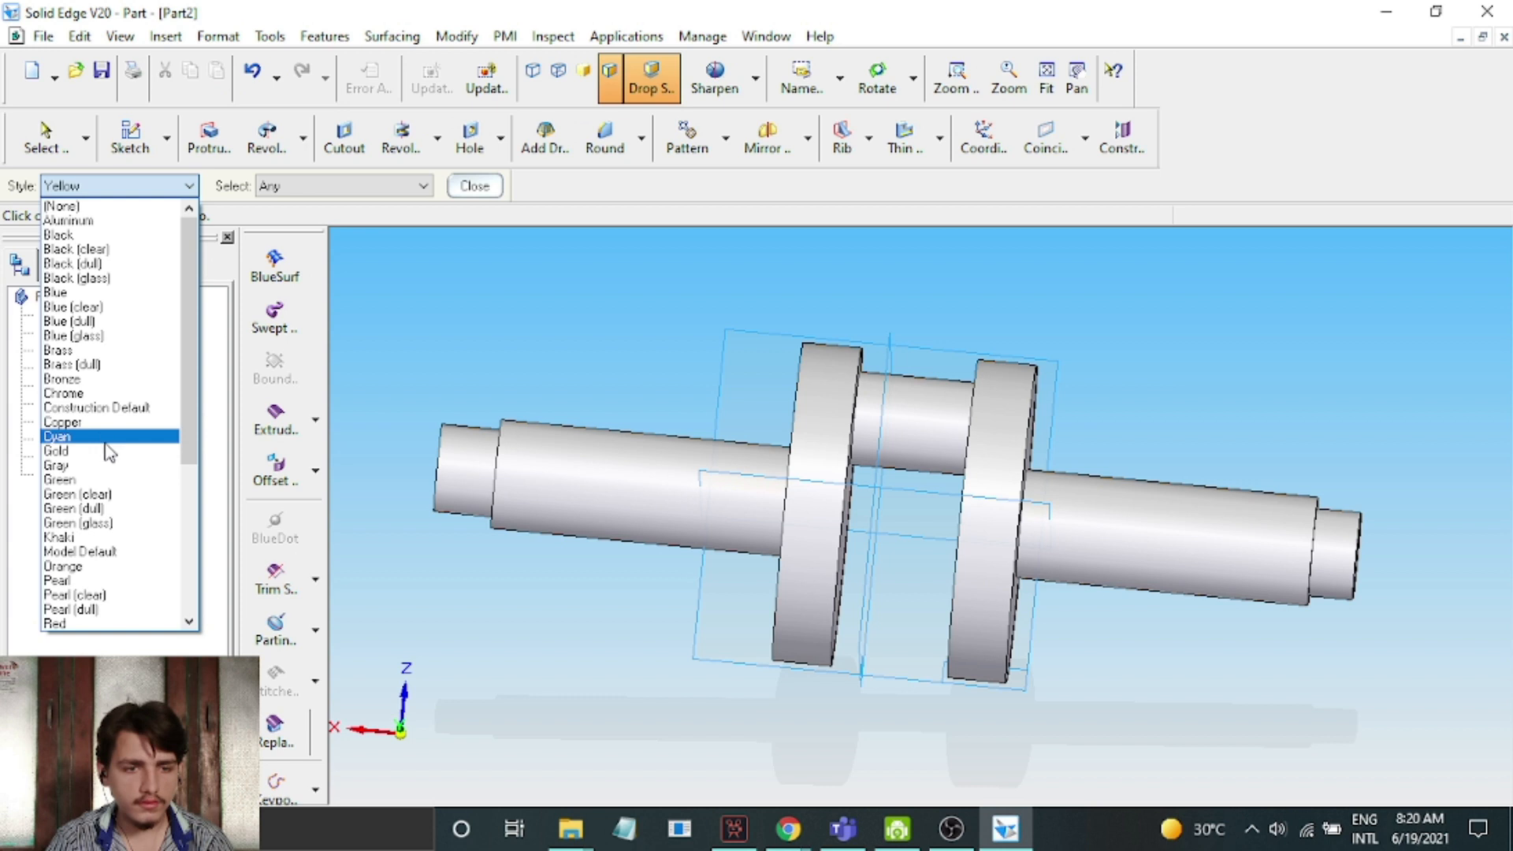
left_click(103, 569)
left_click(411, 187)
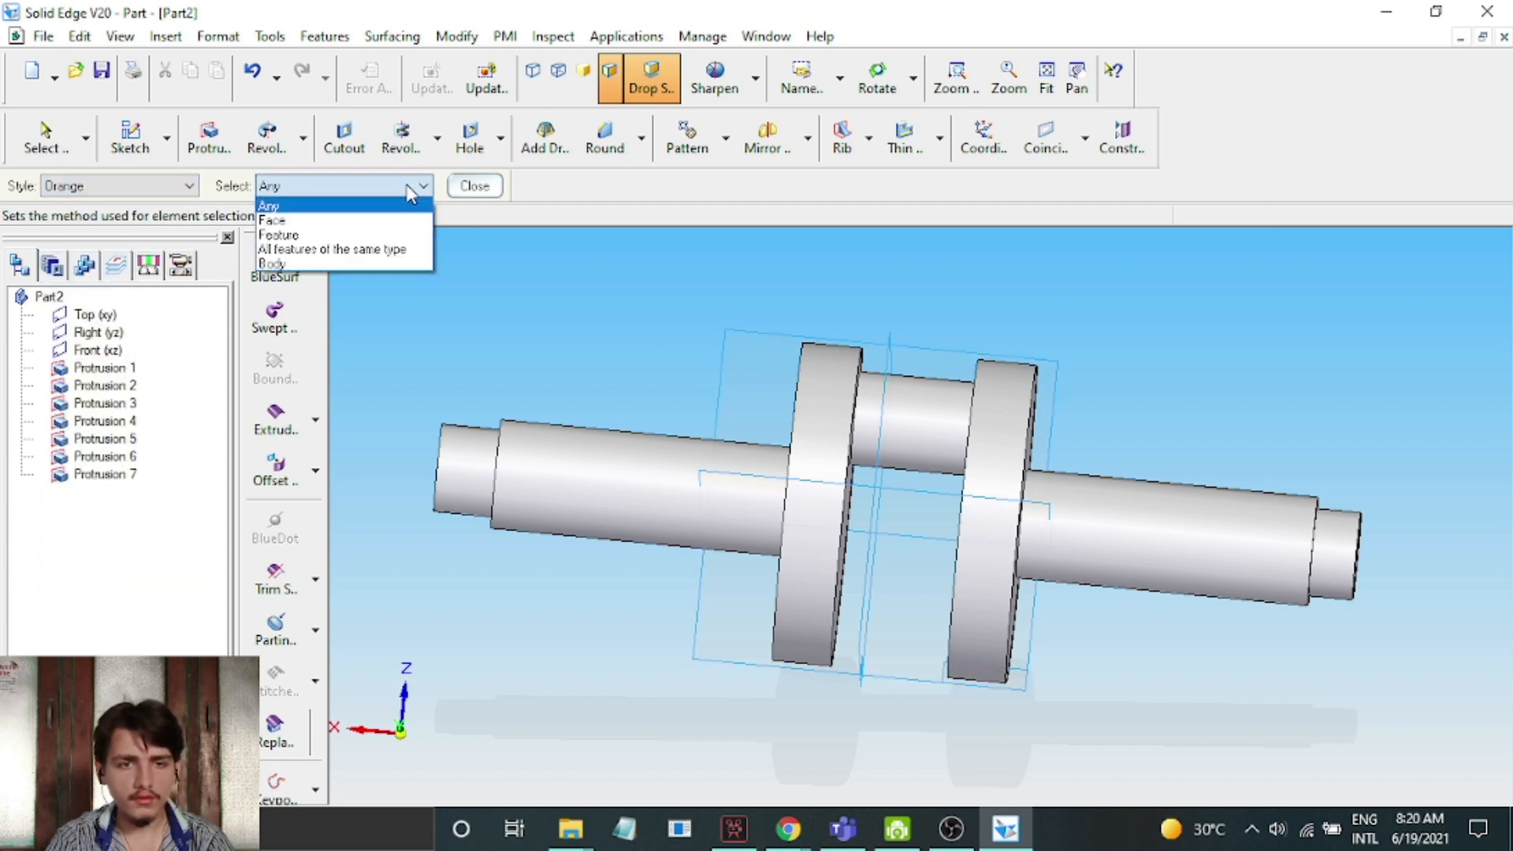
left_click(372, 228)
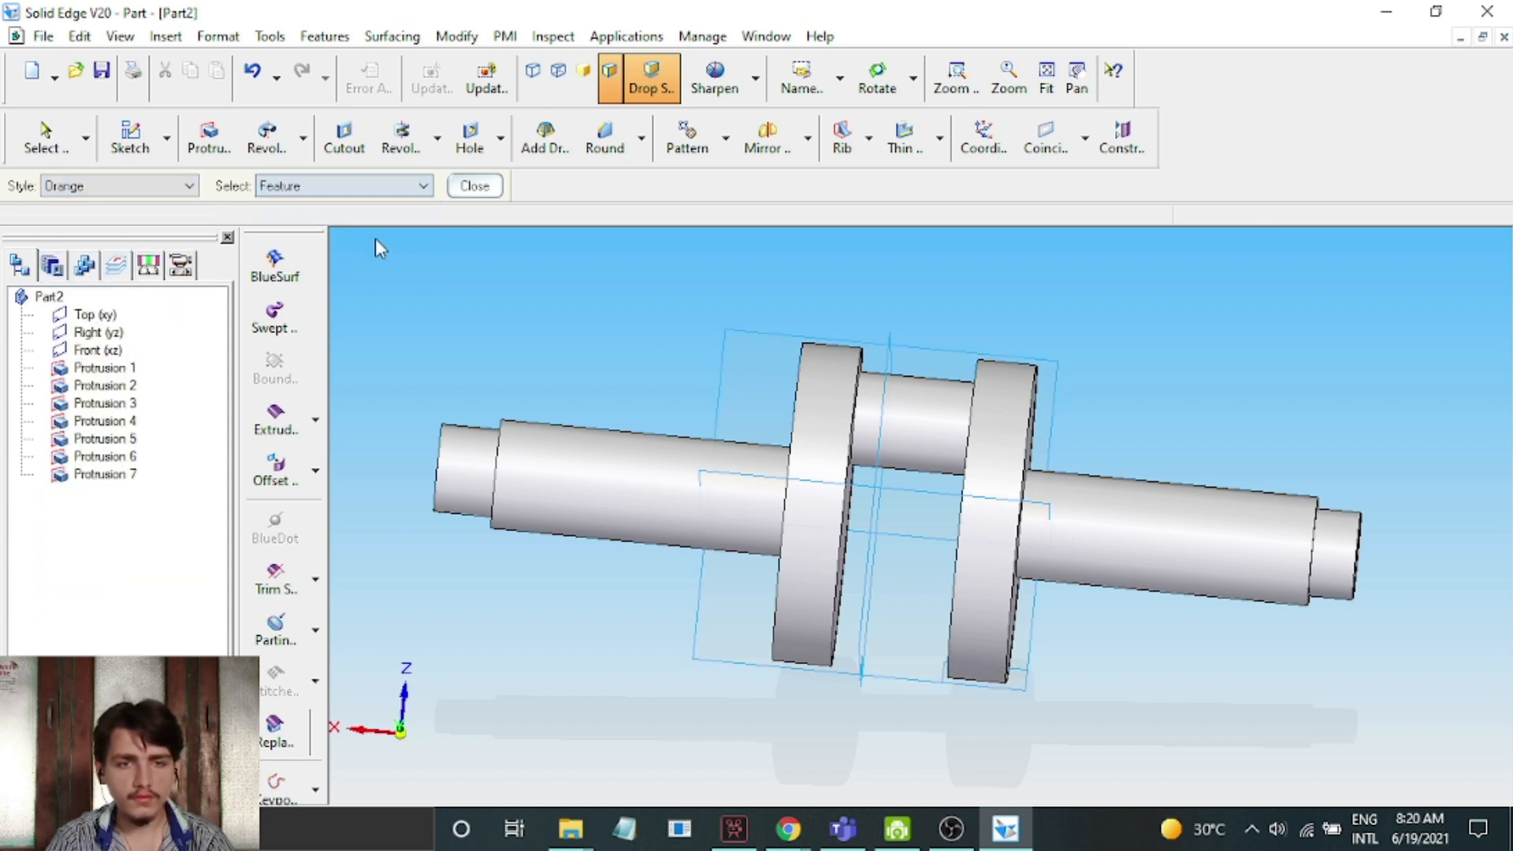
left_click(928, 437)
Paint the small end stubs of both stepped shafts with the Green style
left_click(189, 186)
scroll(119, 355, "up", 2)
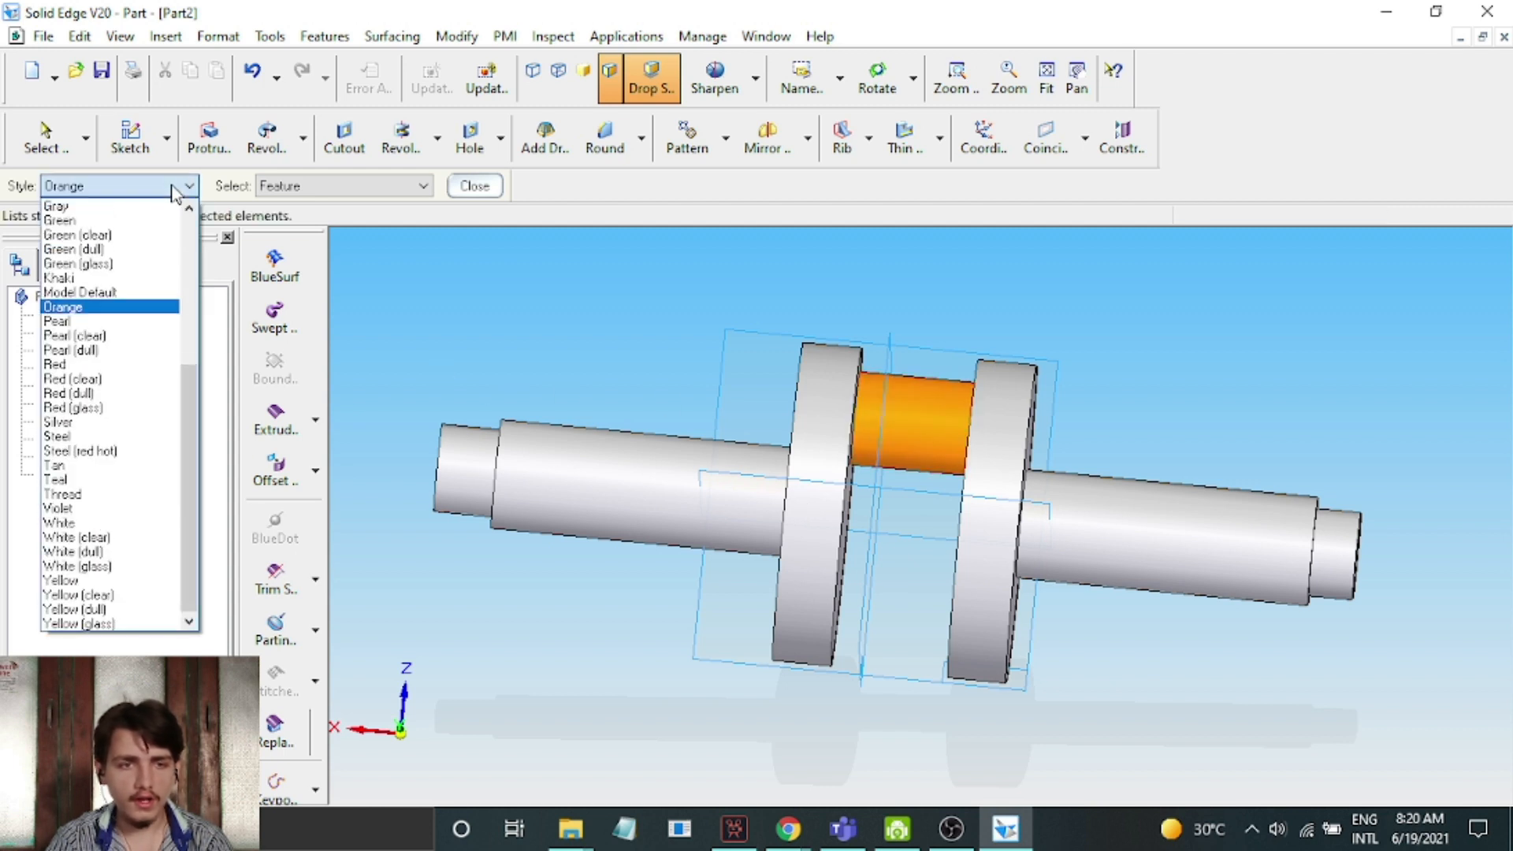
left_click(118, 218)
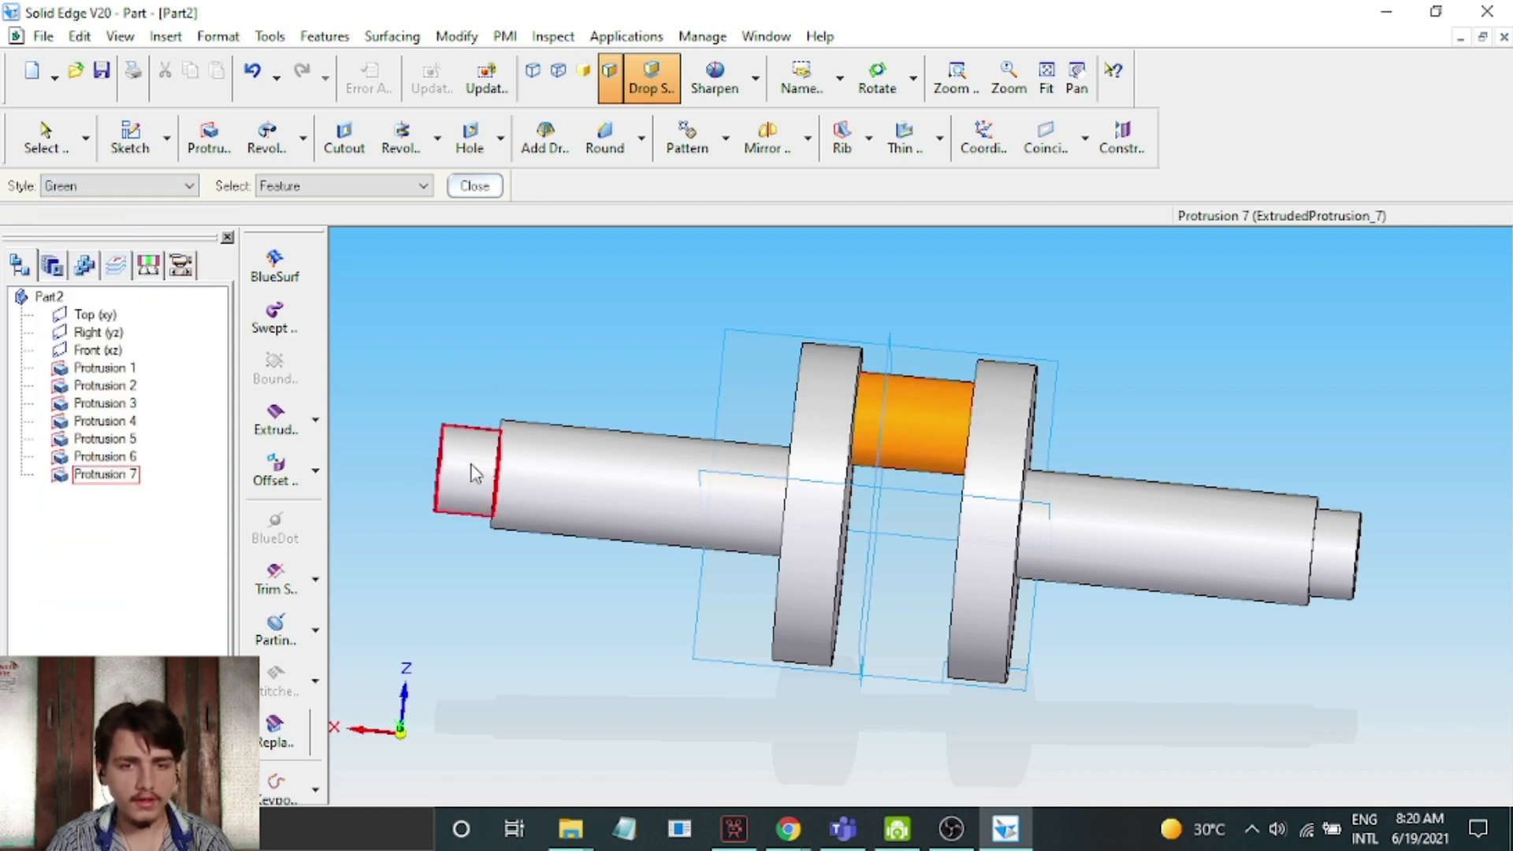
left_click(1365, 549)
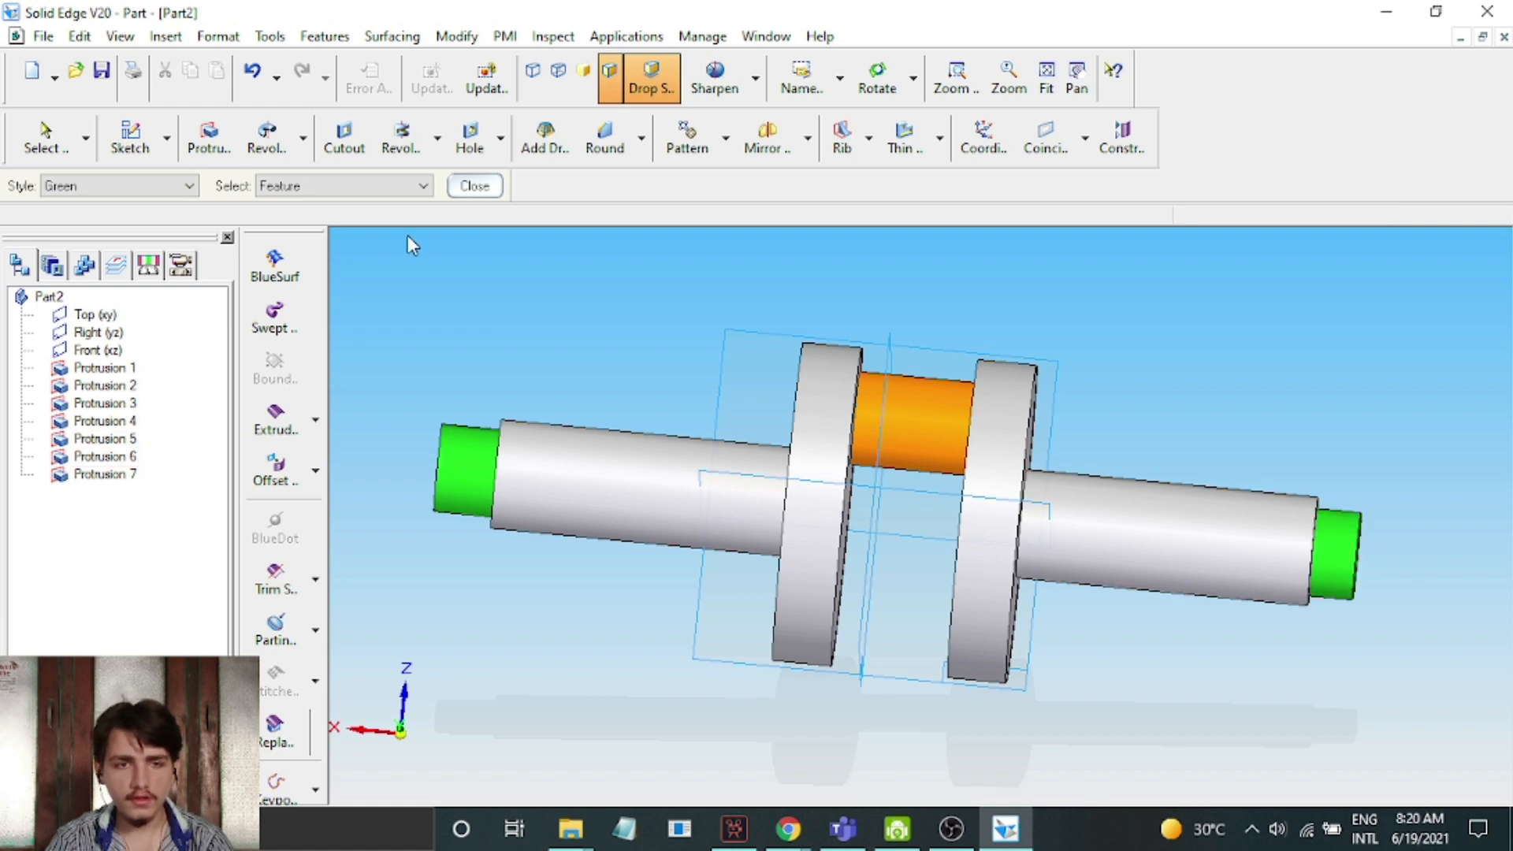
Paint both large discs with the Red style
left_click(115, 191)
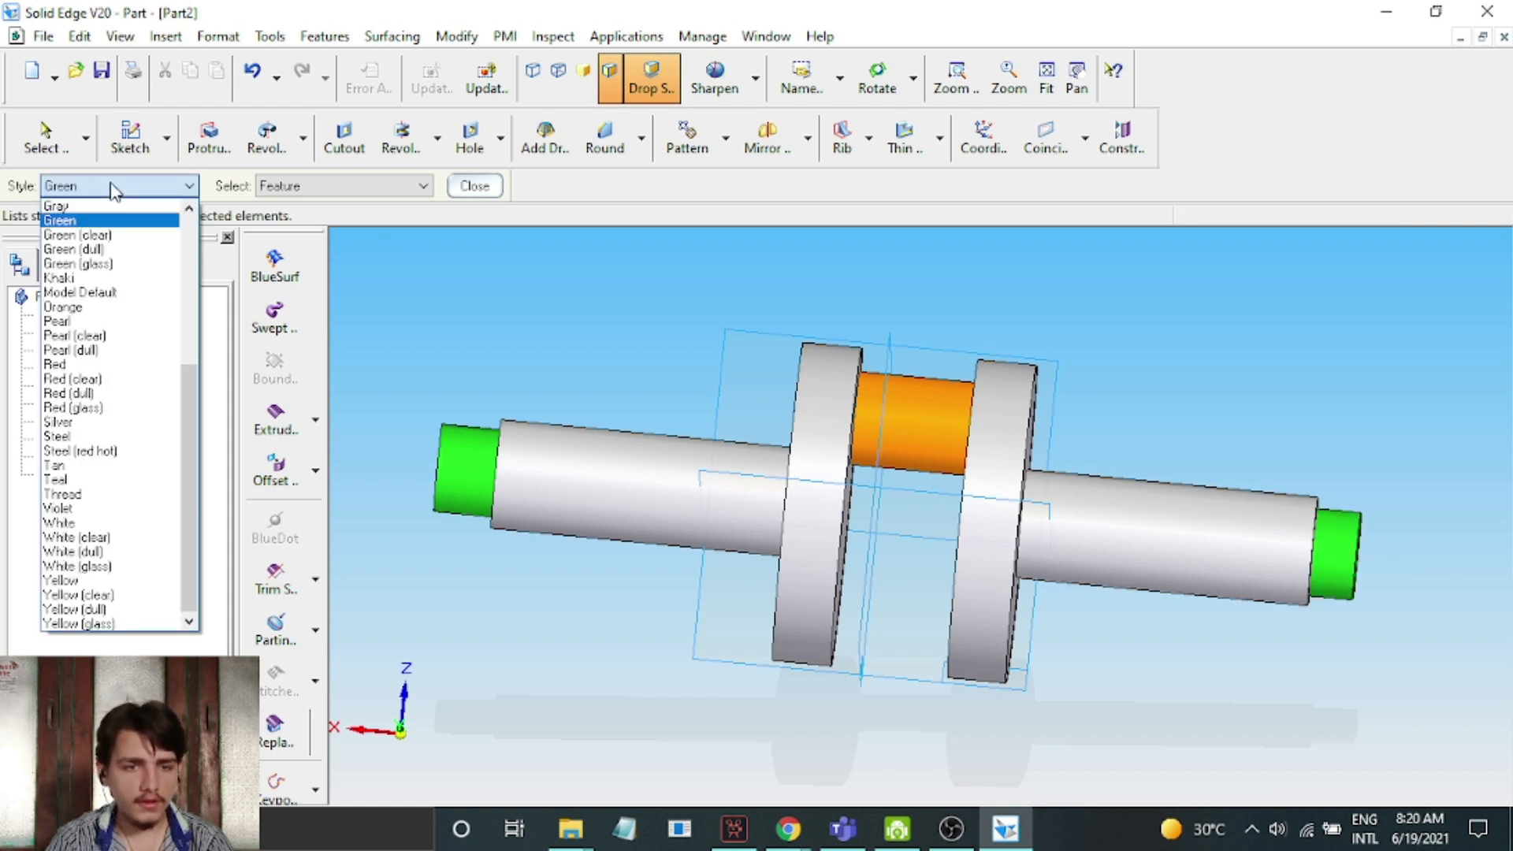
left_click(118, 361)
left_click(810, 467)
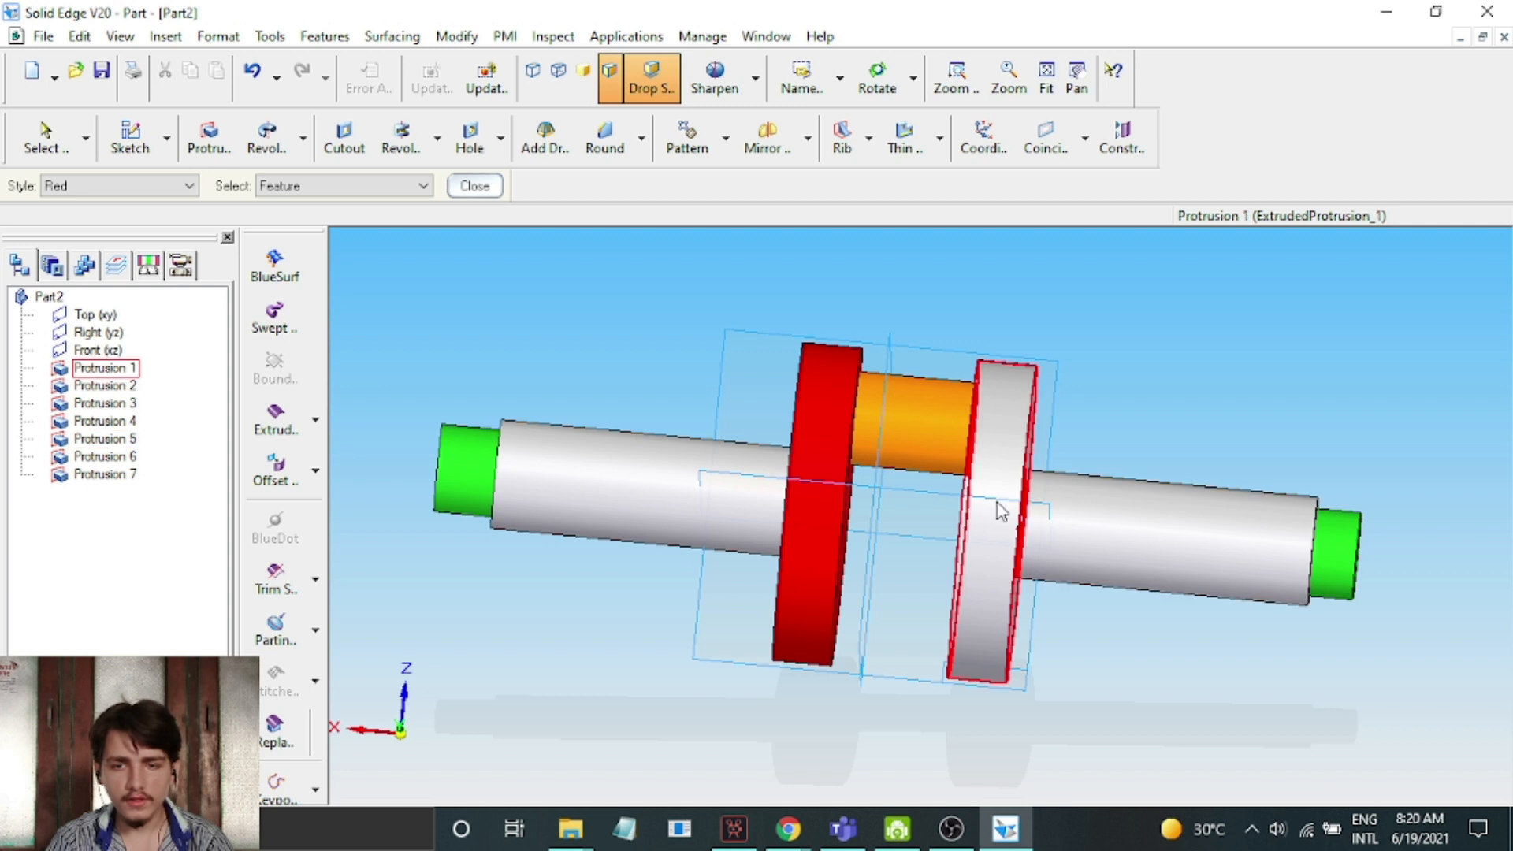
left_click(1014, 514)
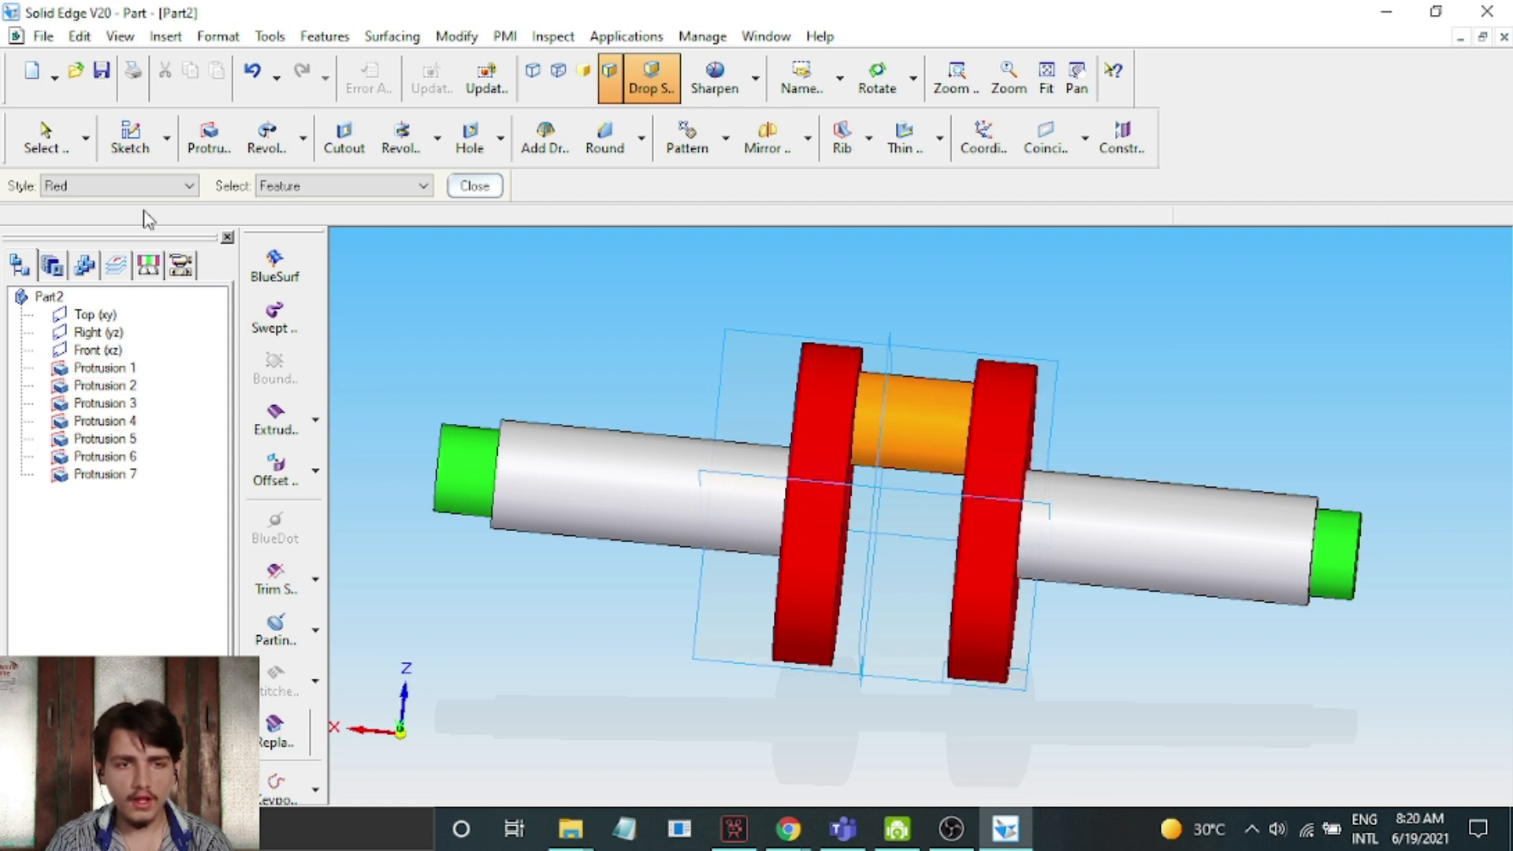
Paint the two long shaft sections outside the discs with the Blue style and finish painting
left_click(158, 189)
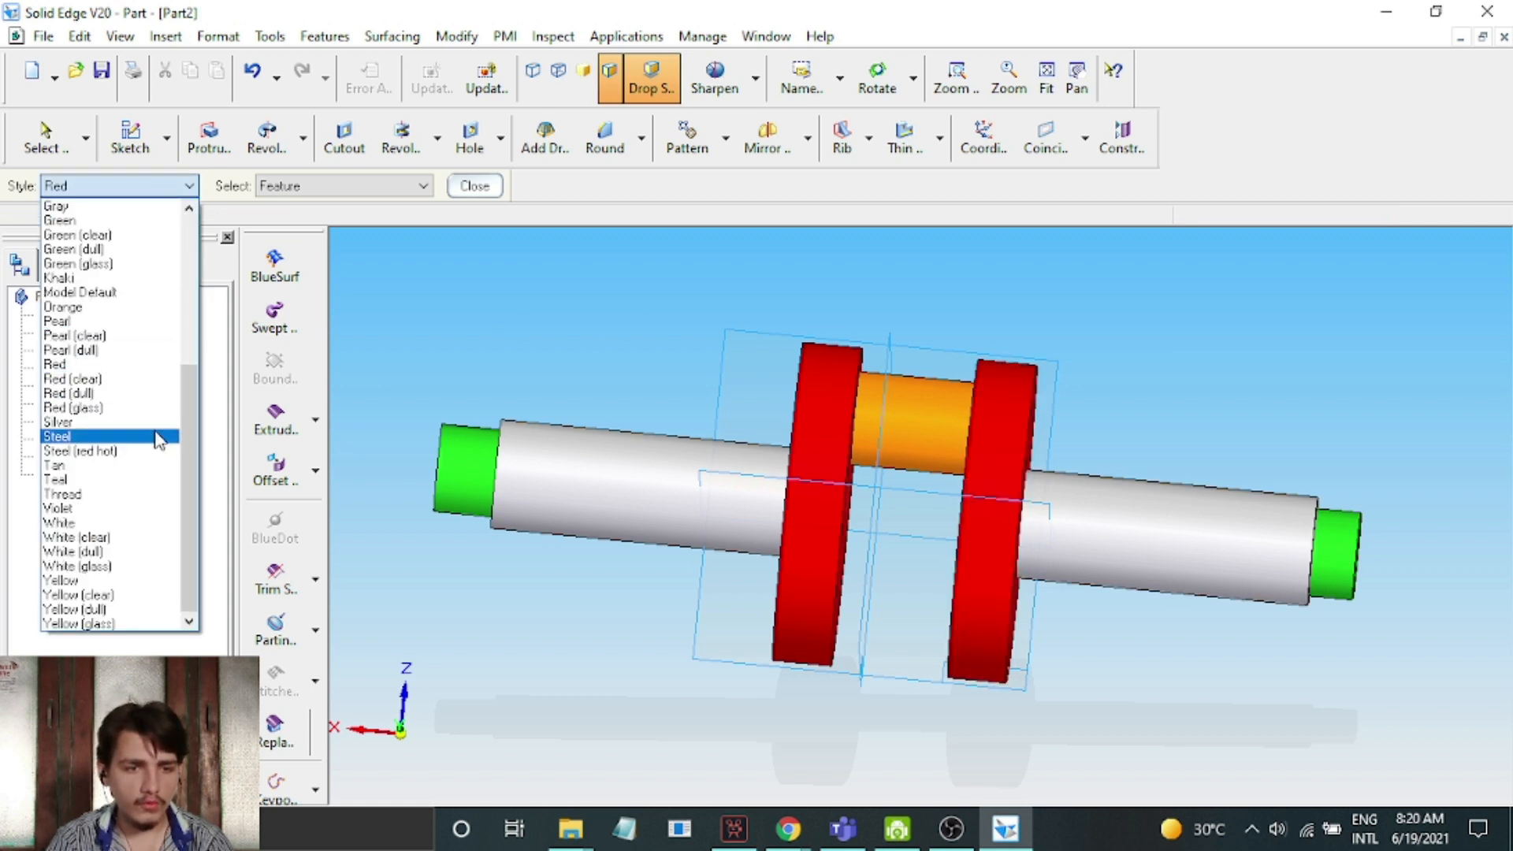
left_click_drag(186, 441, 203, 346)
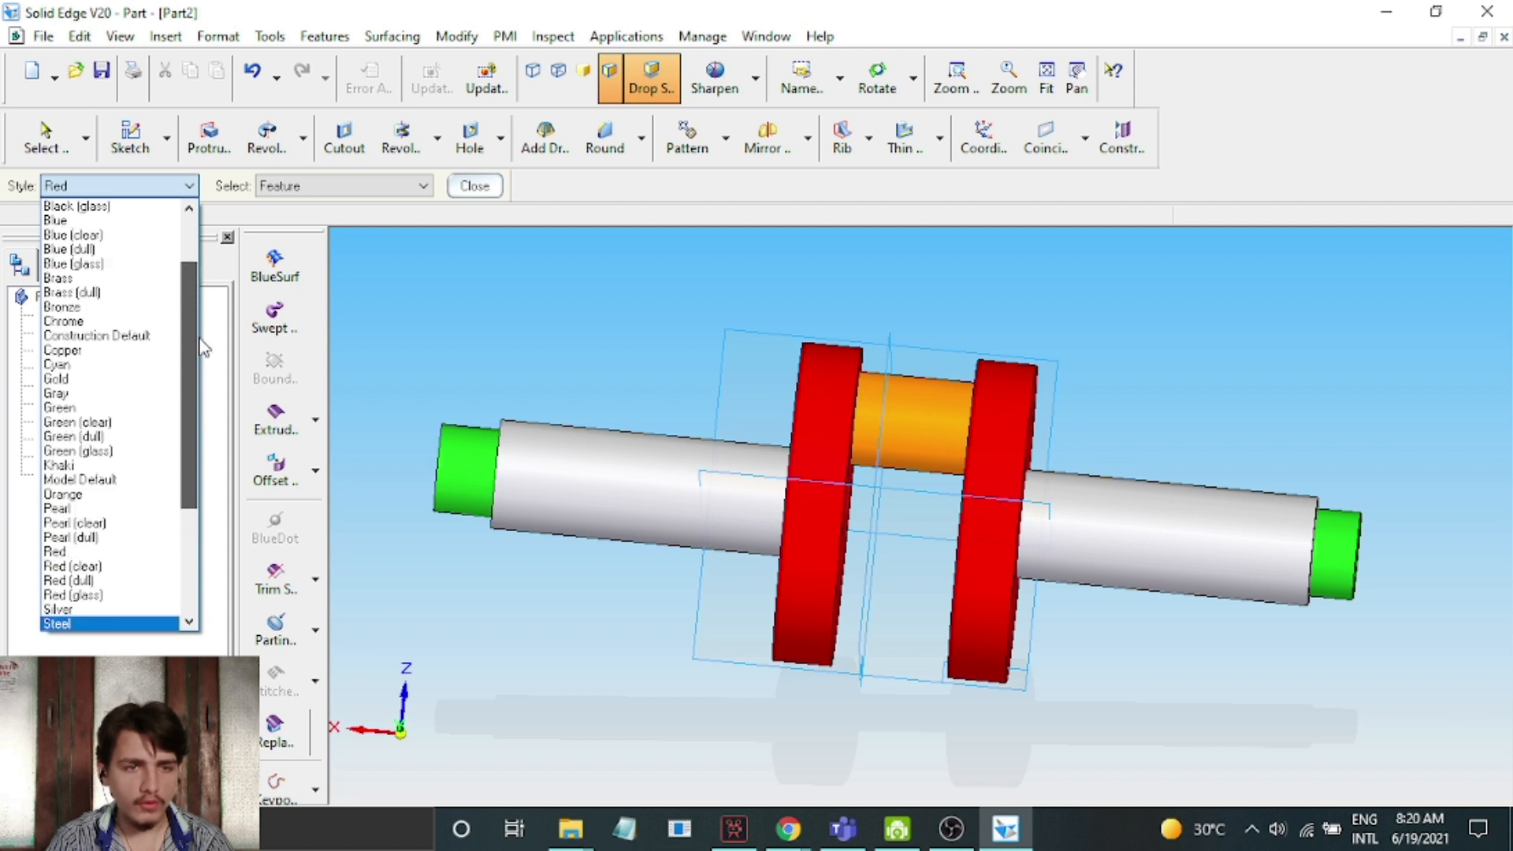
left_click(56, 221)
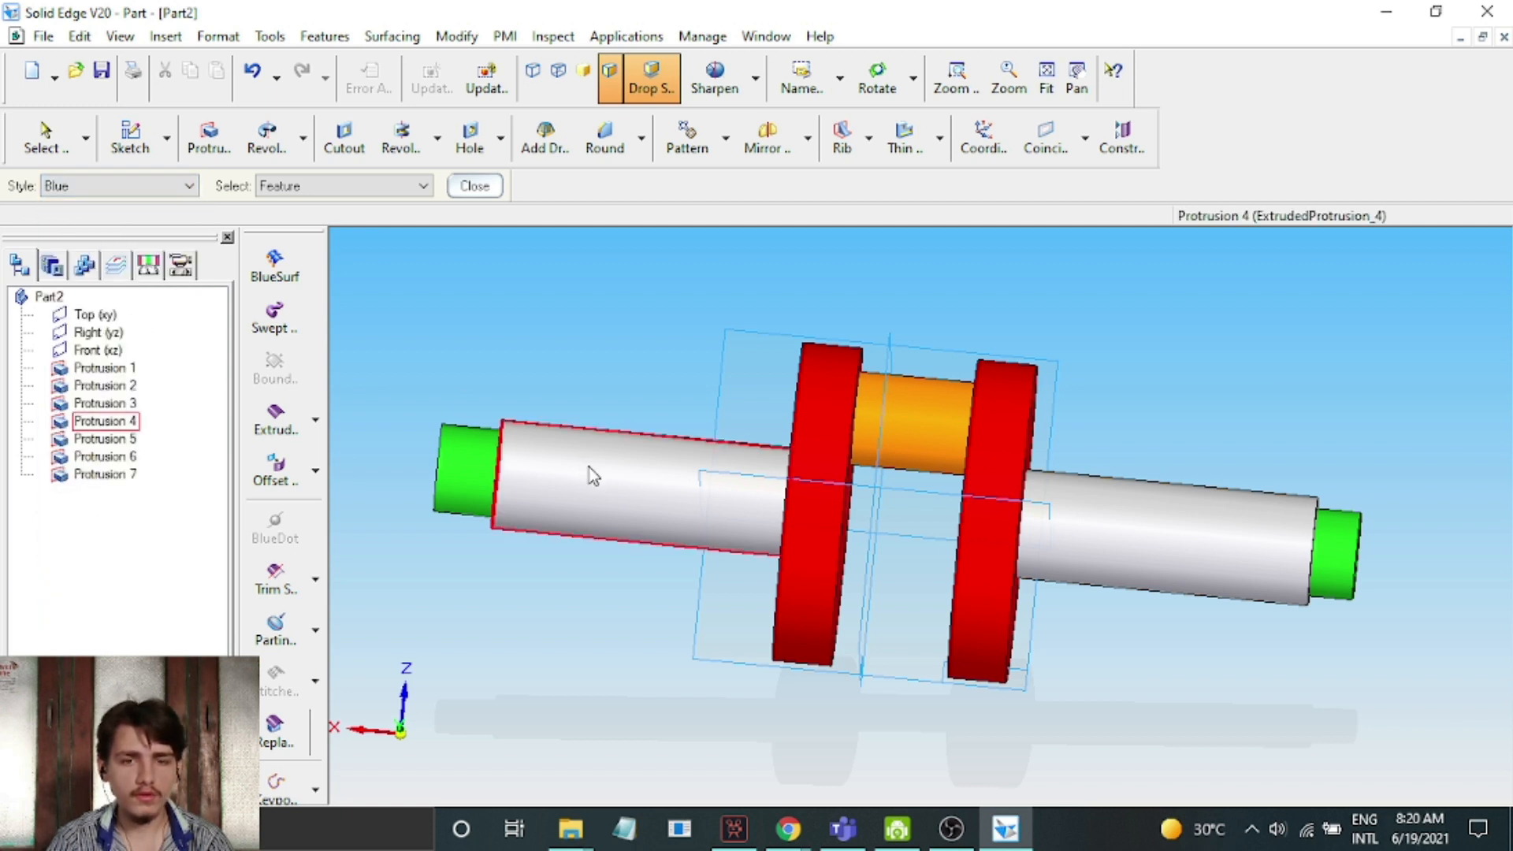
left_click(617, 487)
left_click(1156, 499)
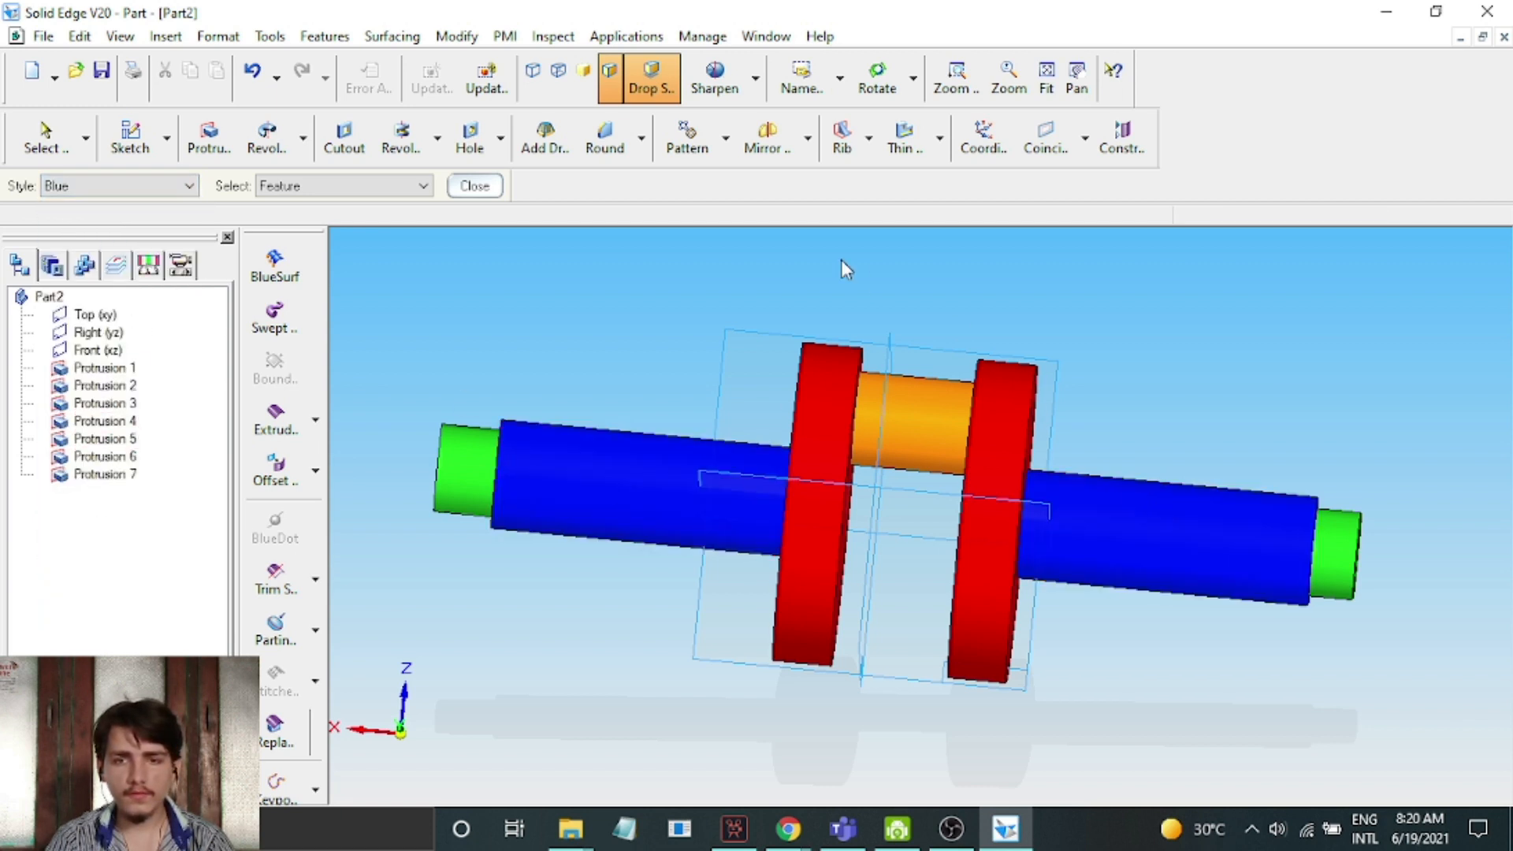
left_click(475, 186)
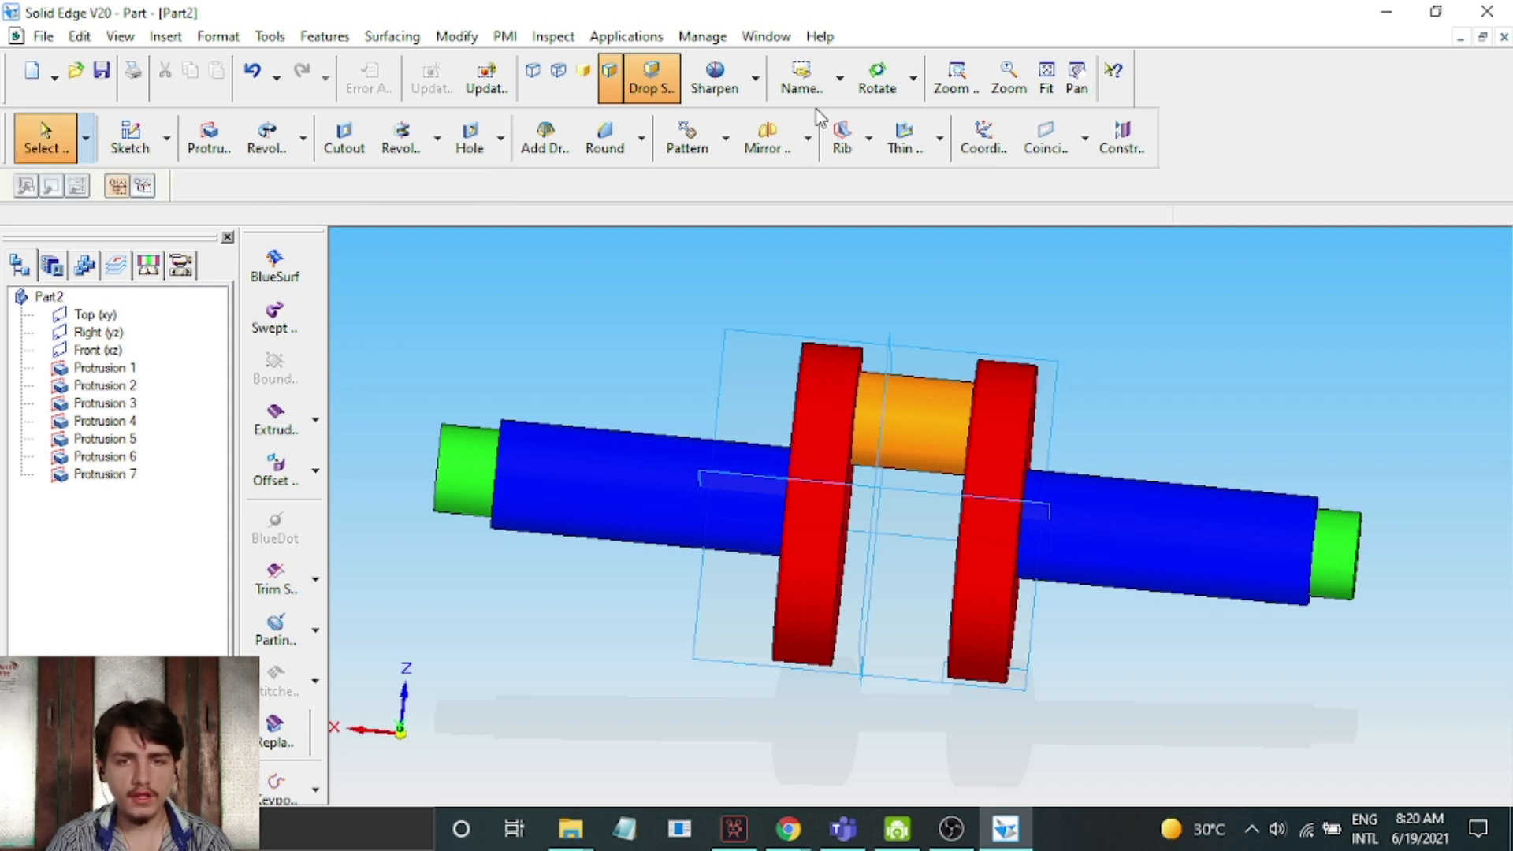
Save the part as Crankshaft 26-04-21.par in the Lab folder, reusing the name of the existing file in Practical Work
left_click(877, 79)
left_click_drag(1224, 392, 1134, 563)
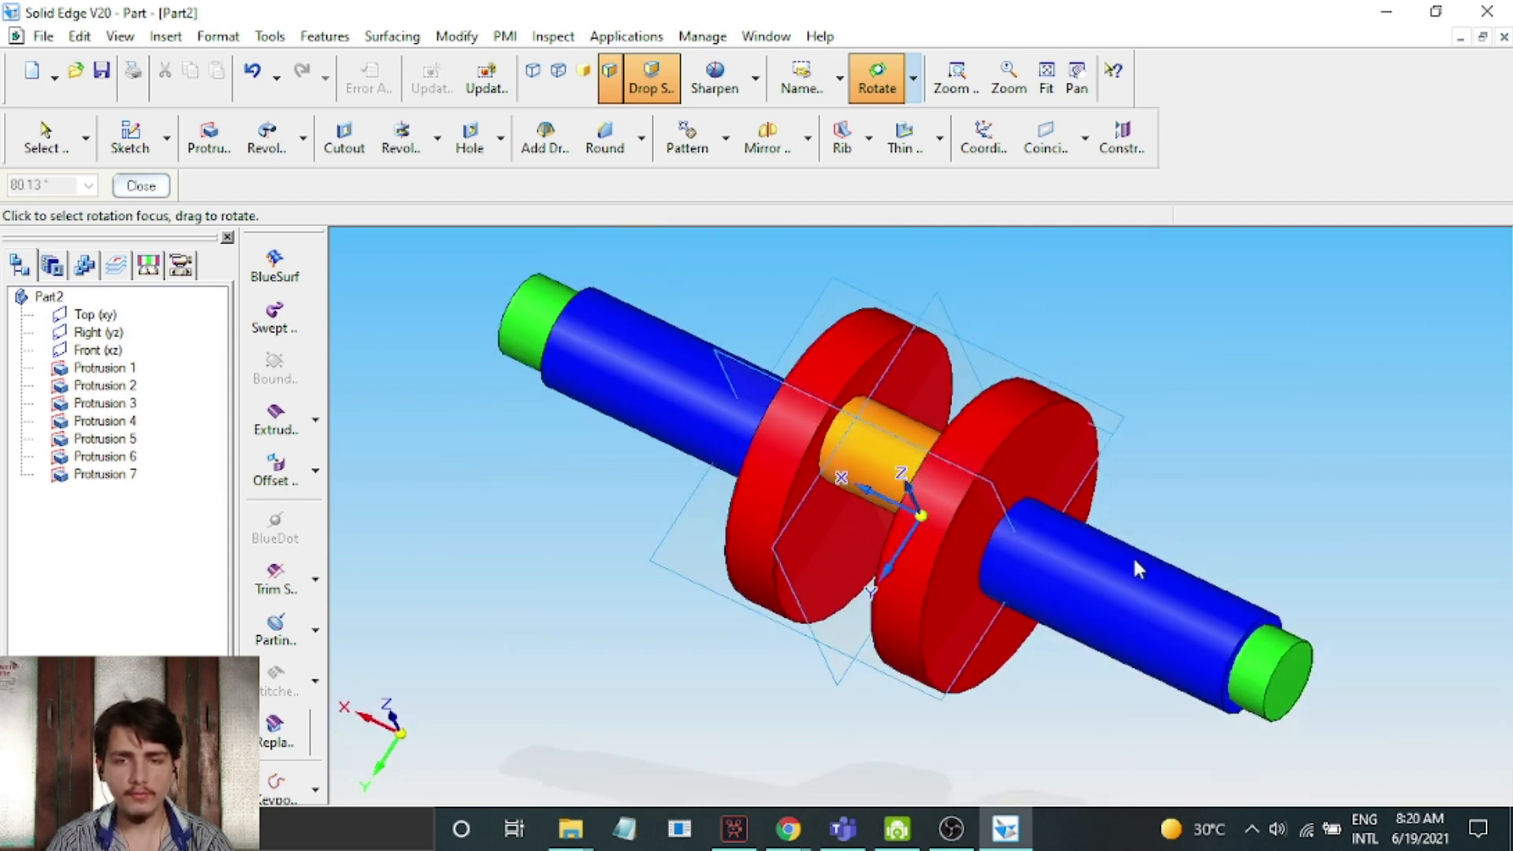
left_click(45, 38)
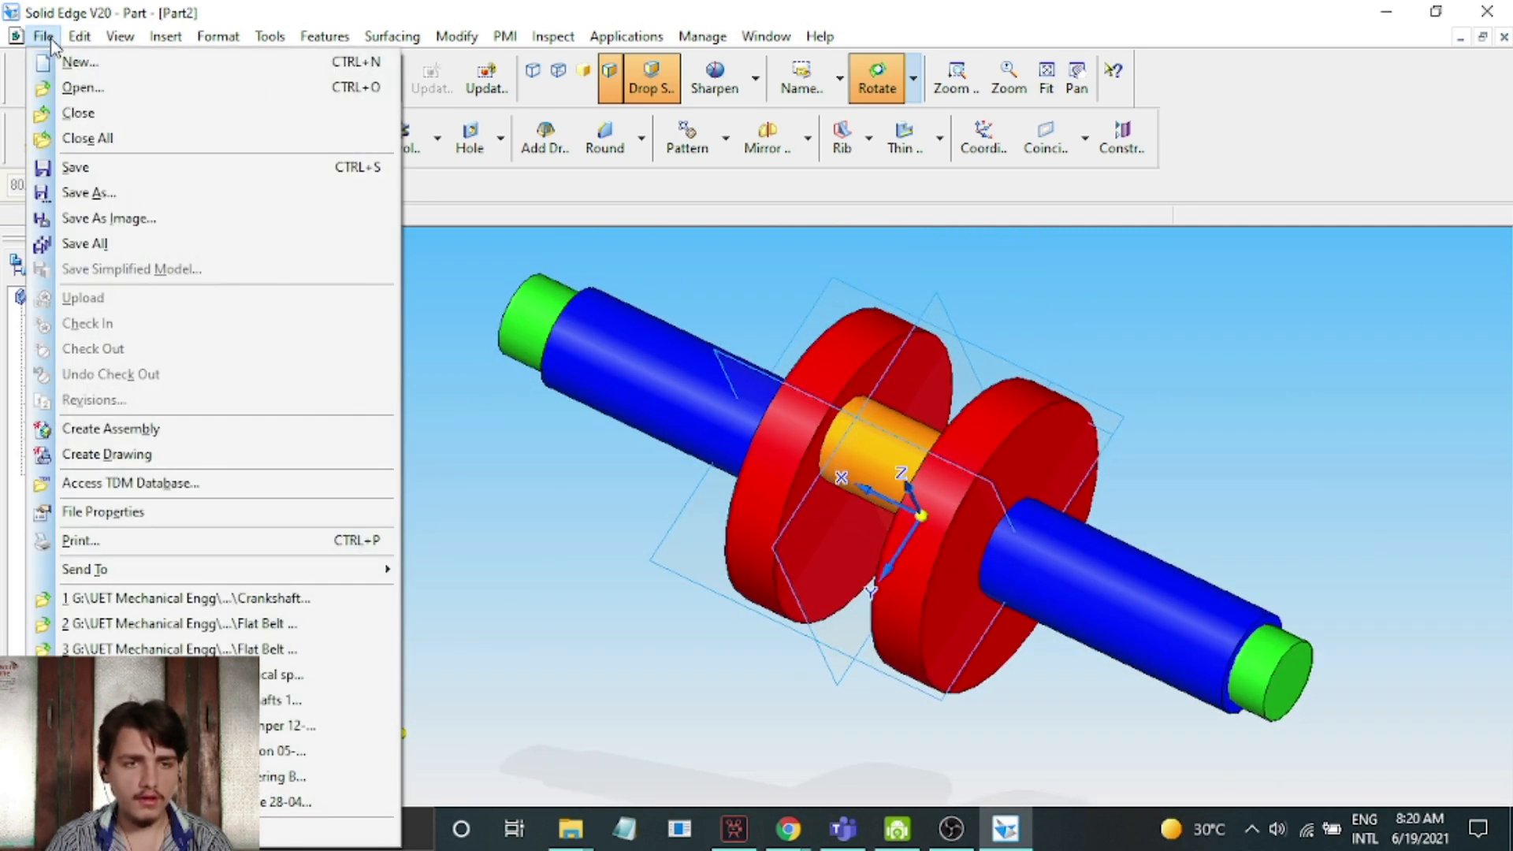
left_click(136, 194)
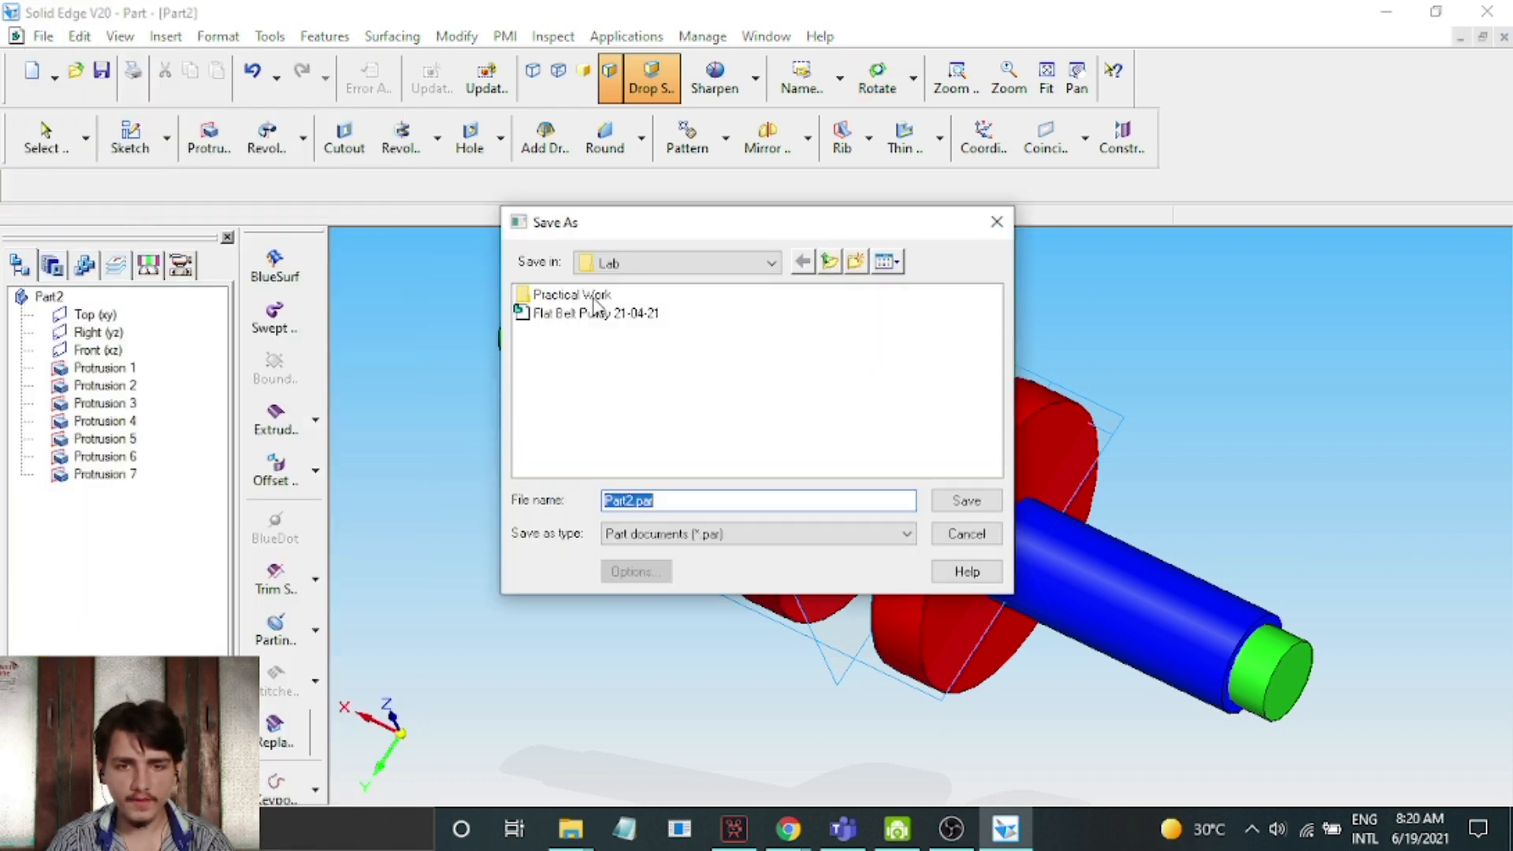
double_click(593, 299)
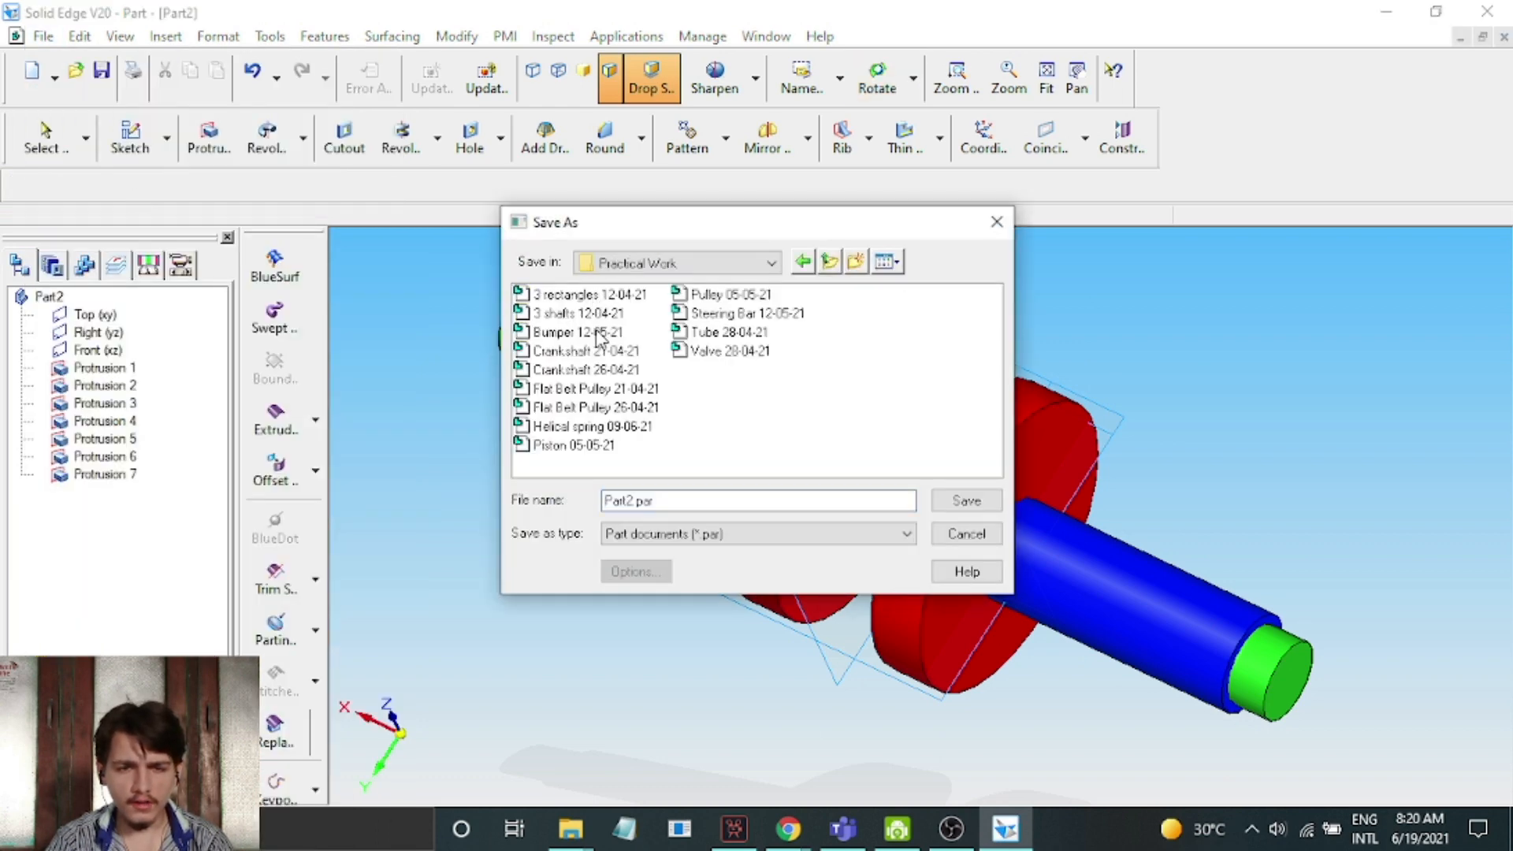
left_click(601, 351)
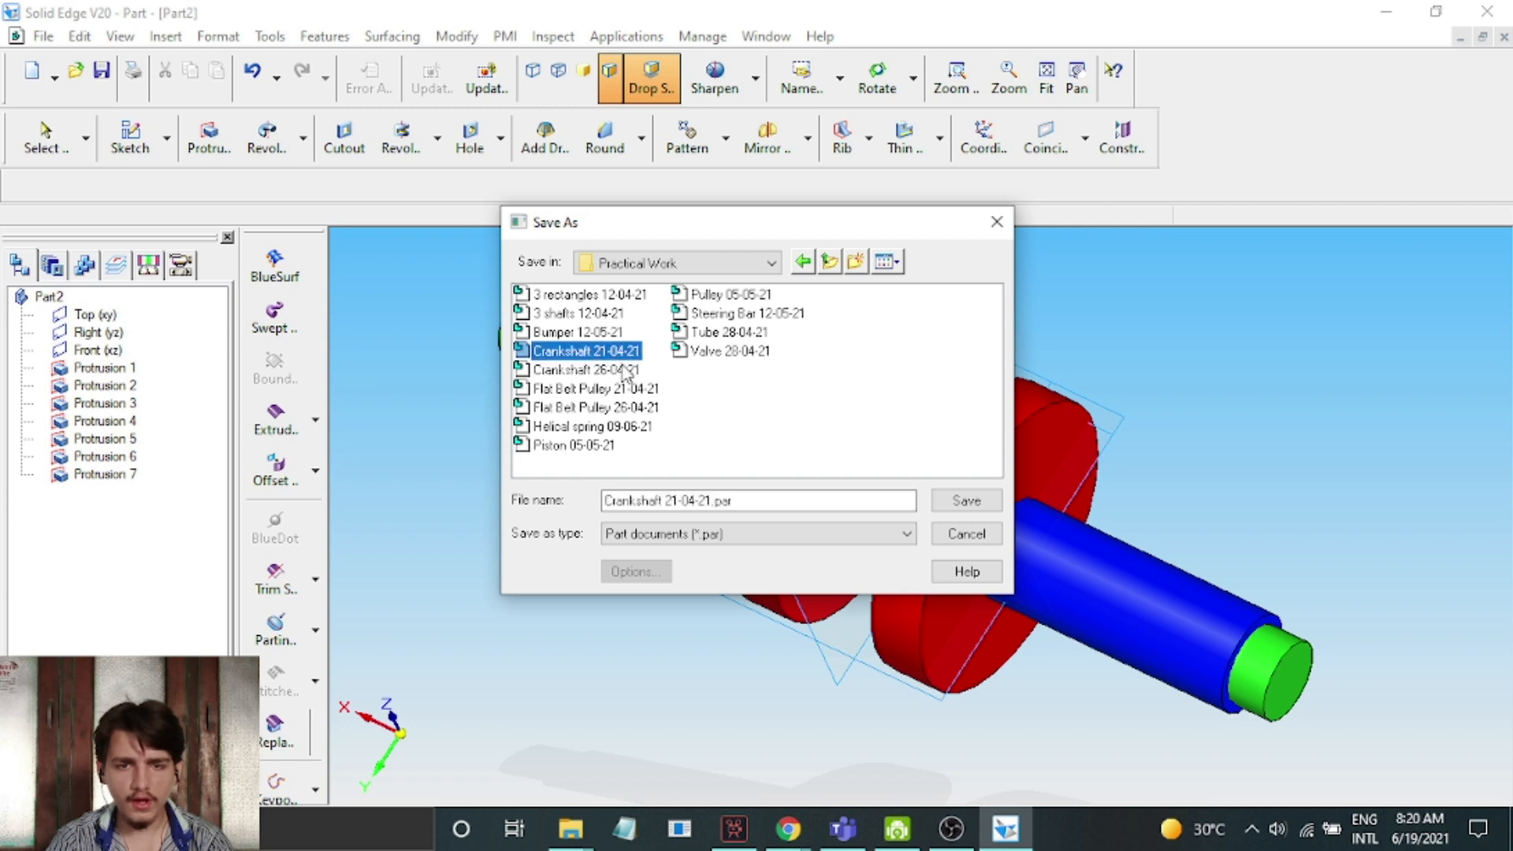
left_click(626, 370)
left_click(830, 262)
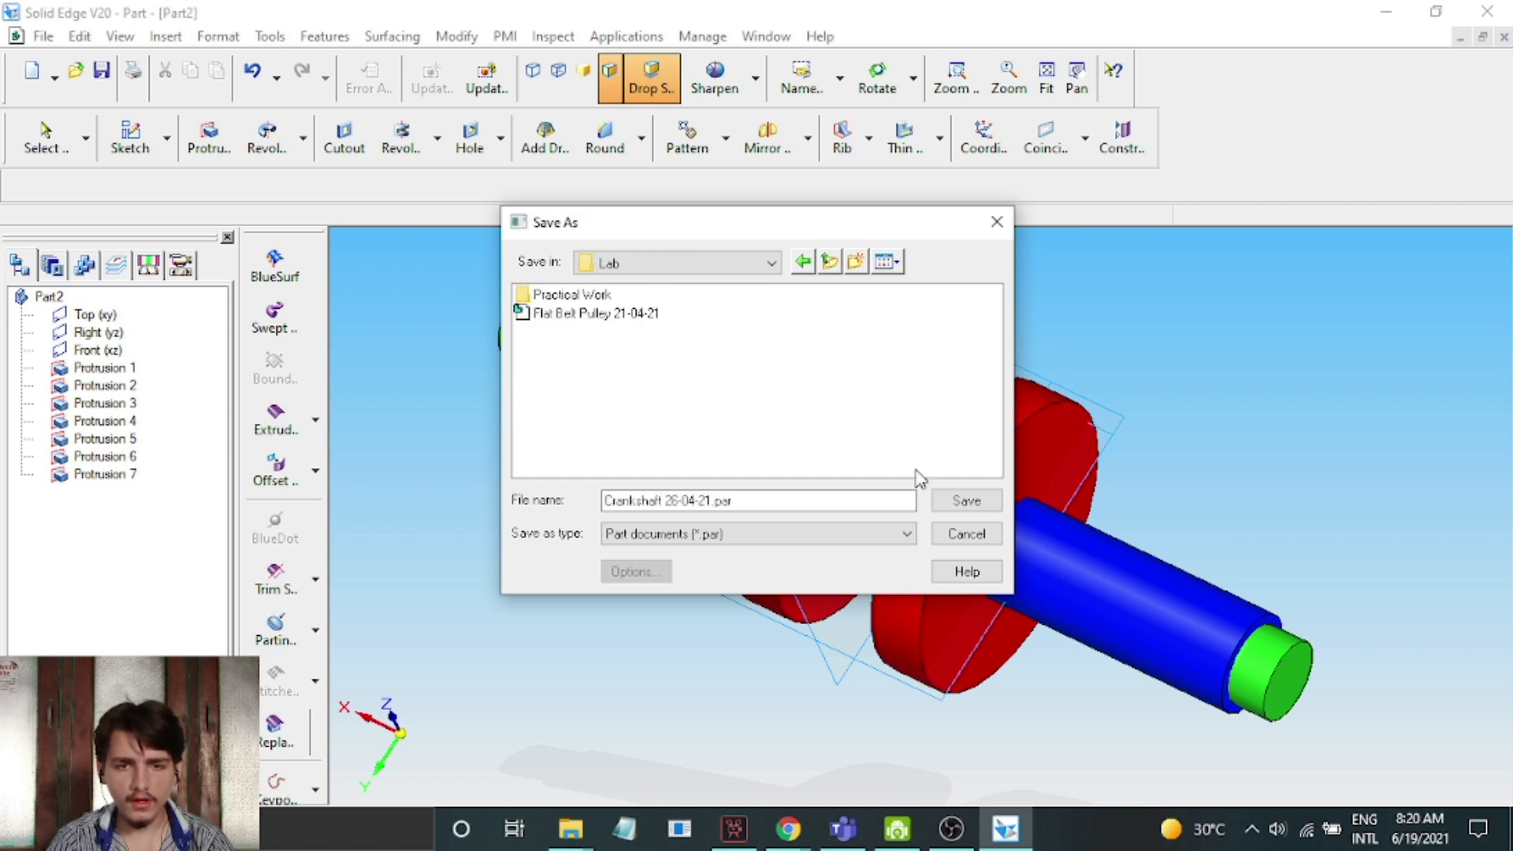
left_click(964, 502)
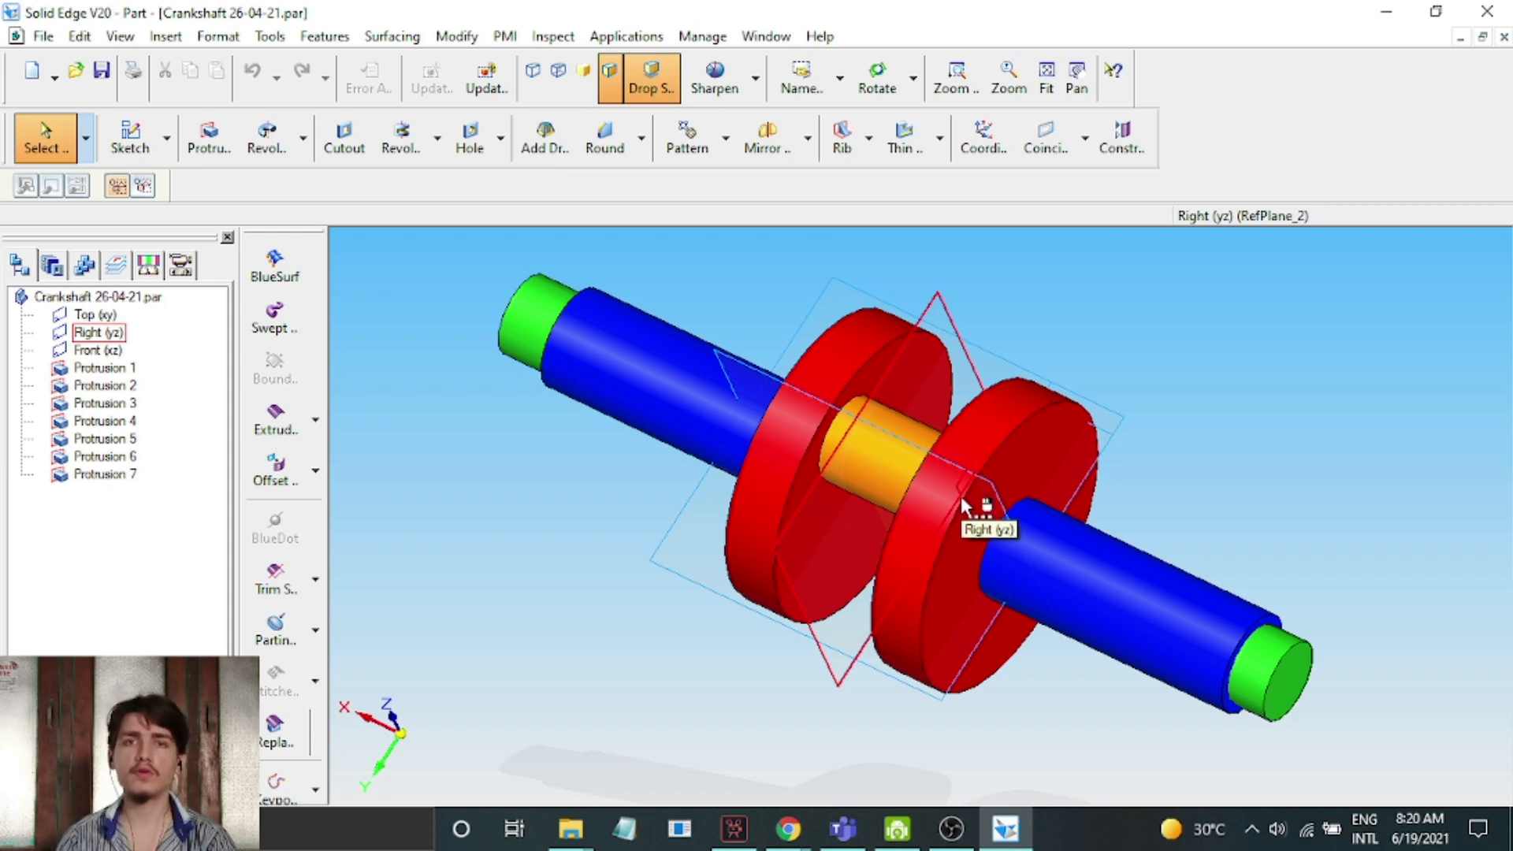
left_click(951, 827)
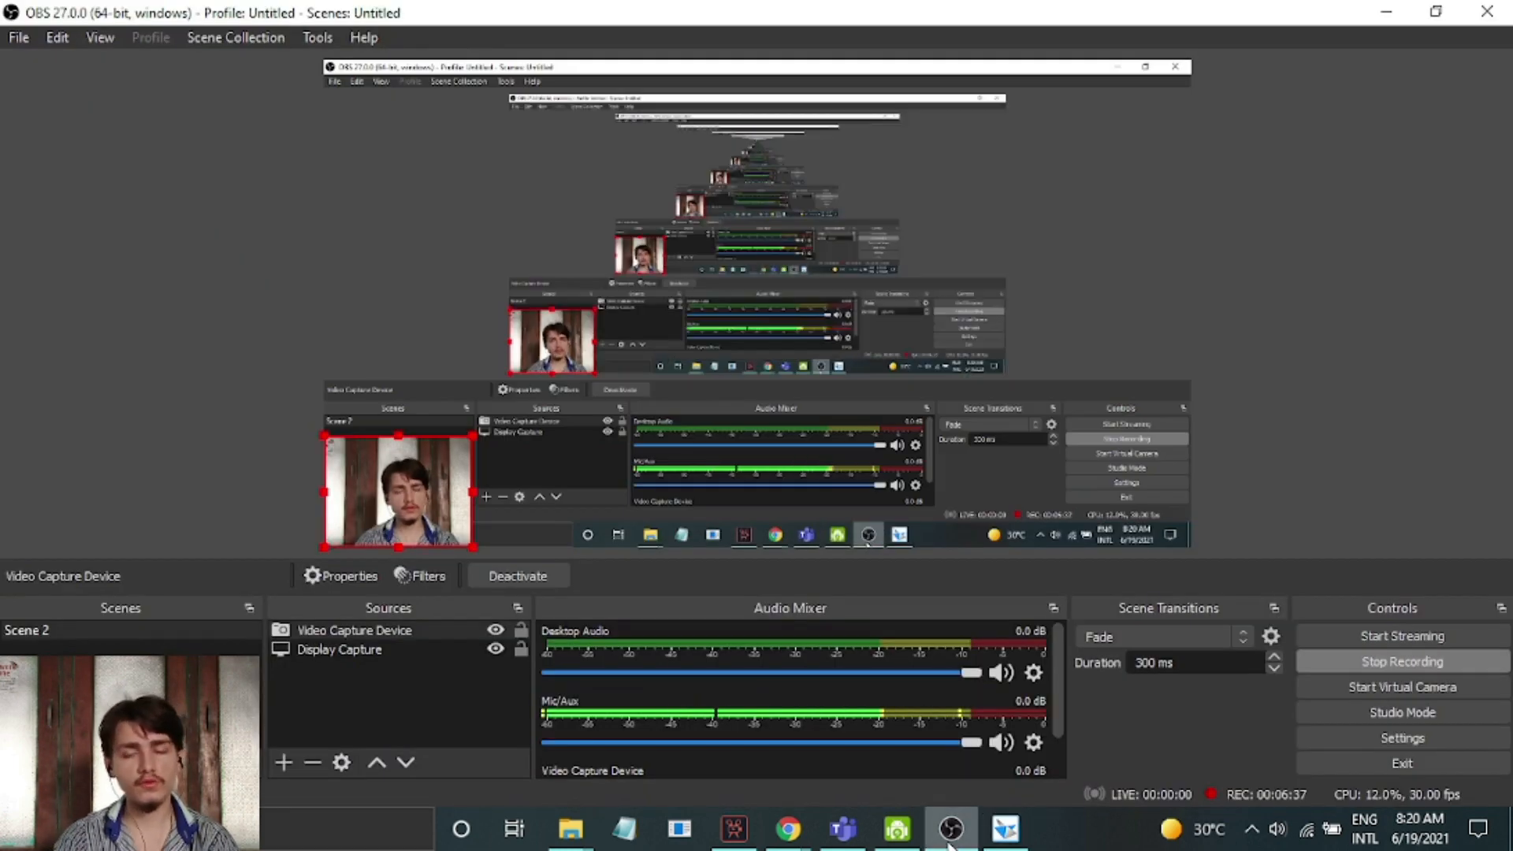